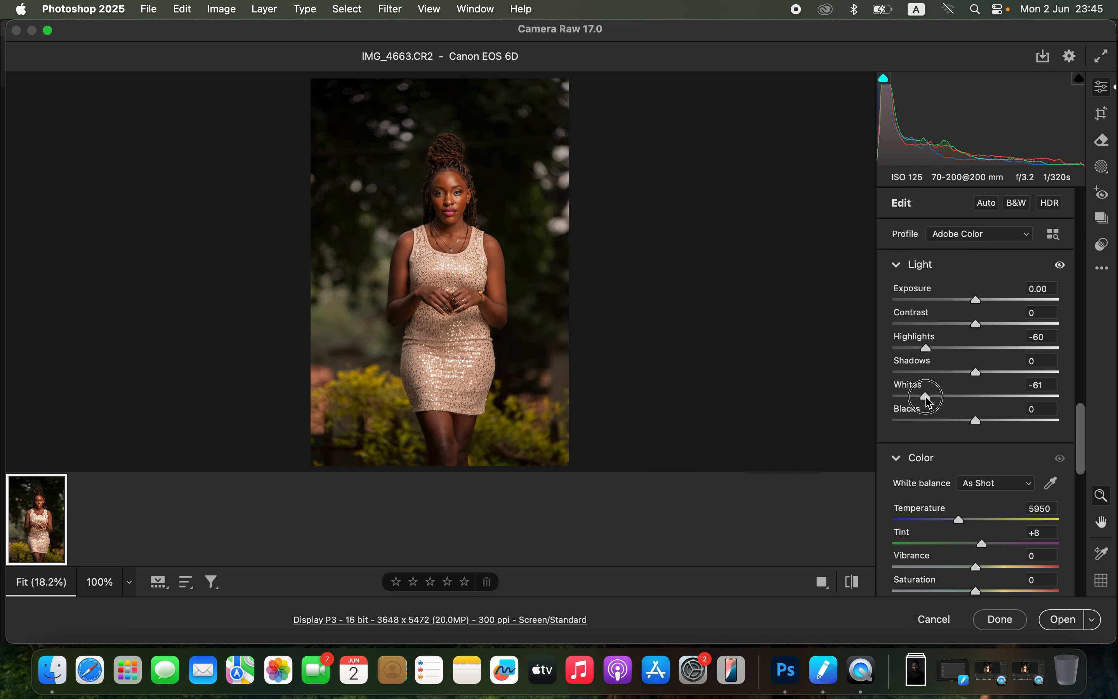
Set the light values to Exposure +0.25, Contrast +7, Highlights -80, Shadows +73 and Blacks -8.
{"action": "left_click_drag", "start_coordinate": [989, 374], "coordinate": [1036, 370]}
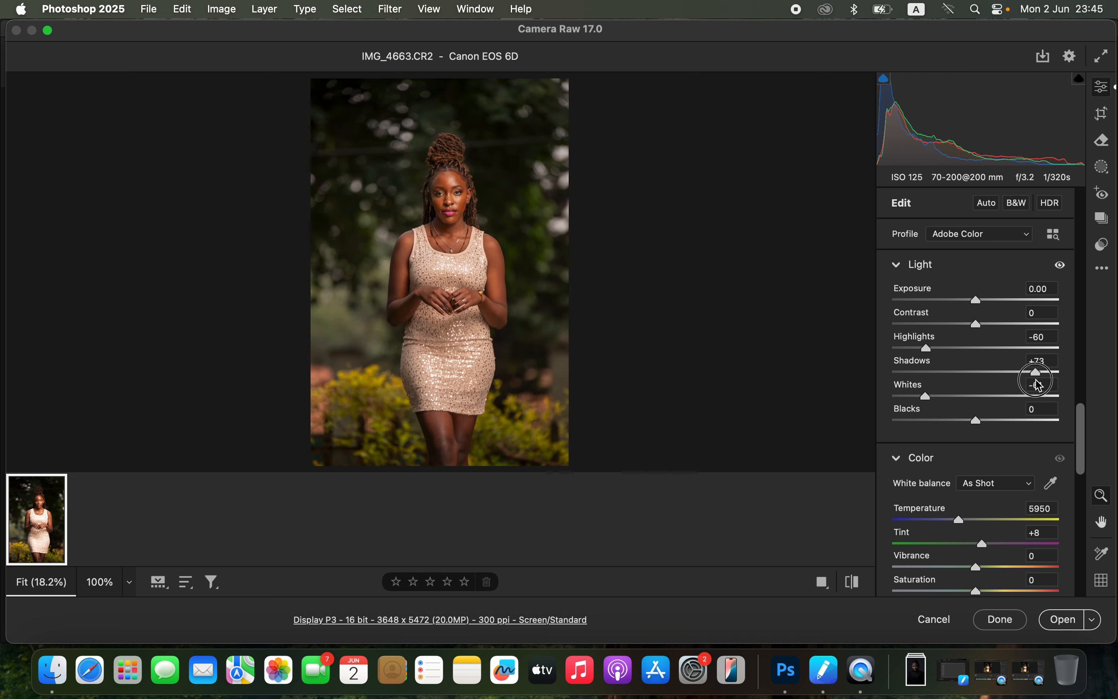
{"action": "mouse_move", "coordinate": [974, 424]}
{"action": "left_mouse_down"}
{"action": "mouse_move", "coordinate": [958, 424]}
{"action": "mouse_move", "coordinate": [970, 426]}
{"action": "left_mouse_up"}
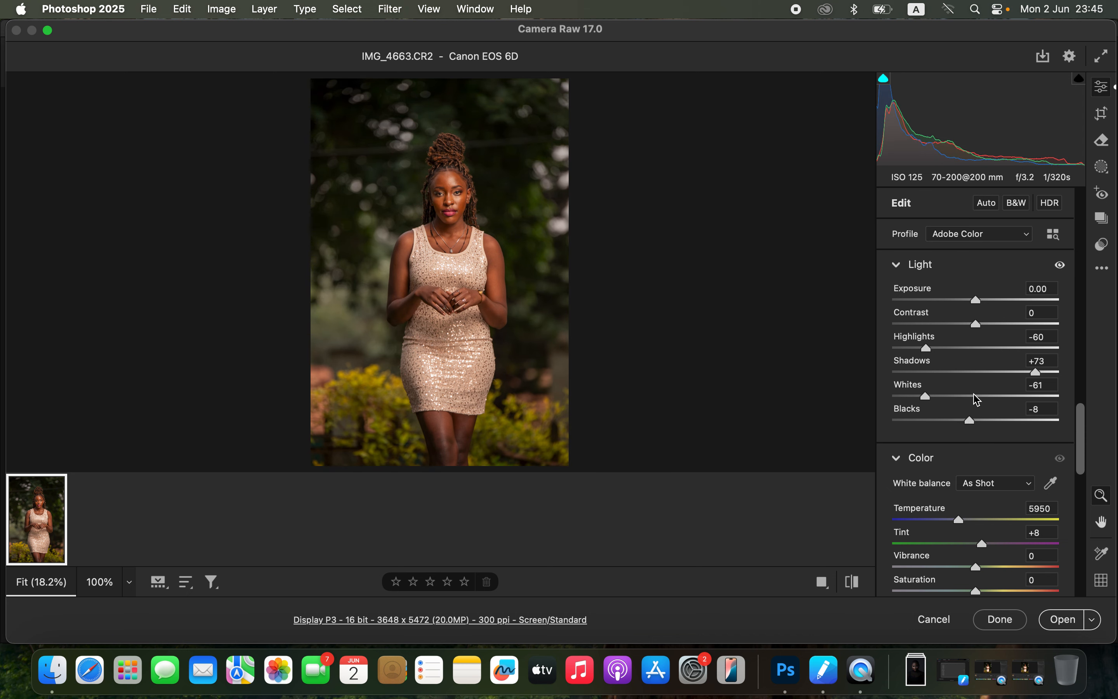
{"action": "left_click_drag", "start_coordinate": [978, 323], "coordinate": [980, 302]}
{"action": "left_click_drag", "start_coordinate": [928, 352], "coordinate": [914, 355]}
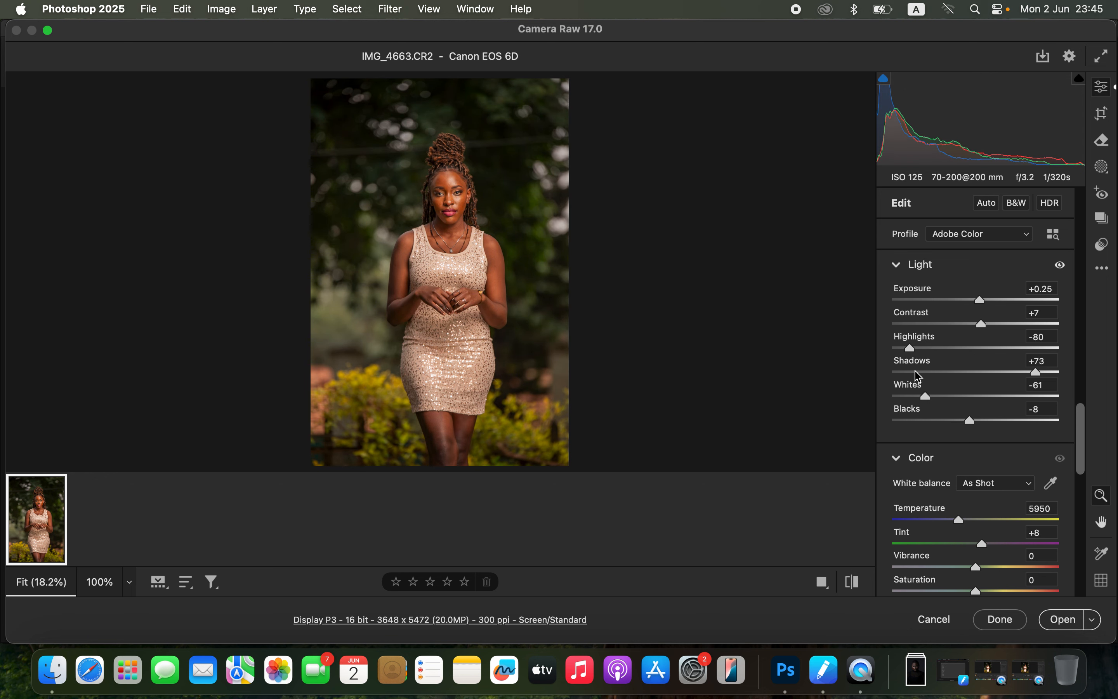
Refine the light values to Whites -87, Highlights -84, Blacks -12, Shadows +75 and Exposure +0.40.
{"action": "left_click_drag", "start_coordinate": [916, 397], "coordinate": [904, 396]}
{"action": "left_click_drag", "start_coordinate": [909, 350], "coordinate": [911, 355]}
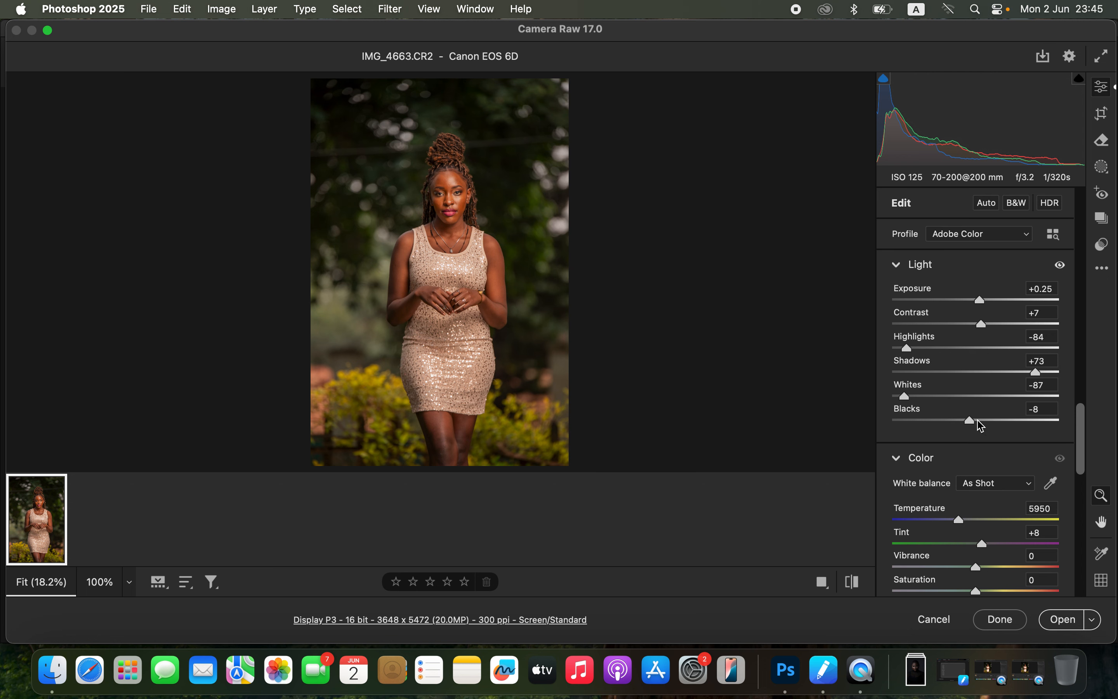
{"action": "left_click_drag", "start_coordinate": [969, 422], "coordinate": [965, 422]}
{"action": "left_click_drag", "start_coordinate": [1036, 372], "coordinate": [1040, 372]}
{"action": "left_click_drag", "start_coordinate": [986, 303], "coordinate": [987, 301]}
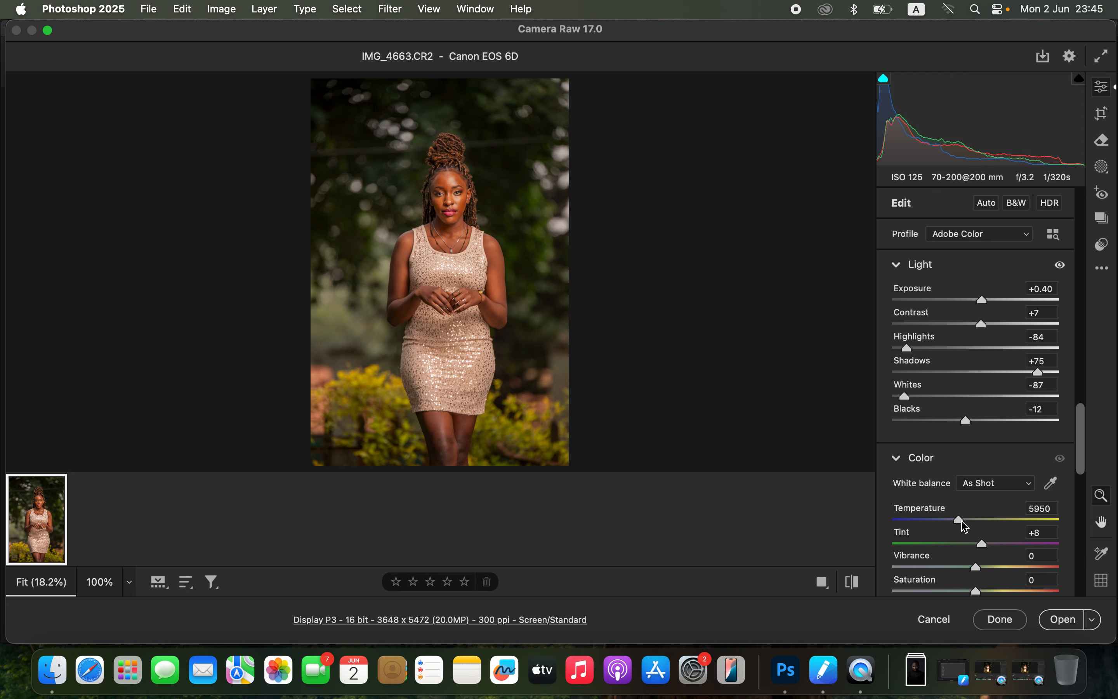
Set the white balance temperature to 5600 and compare the edited photo with its unedited version.
{"action": "left_click_drag", "start_coordinate": [964, 529], "coordinate": [957, 527]}
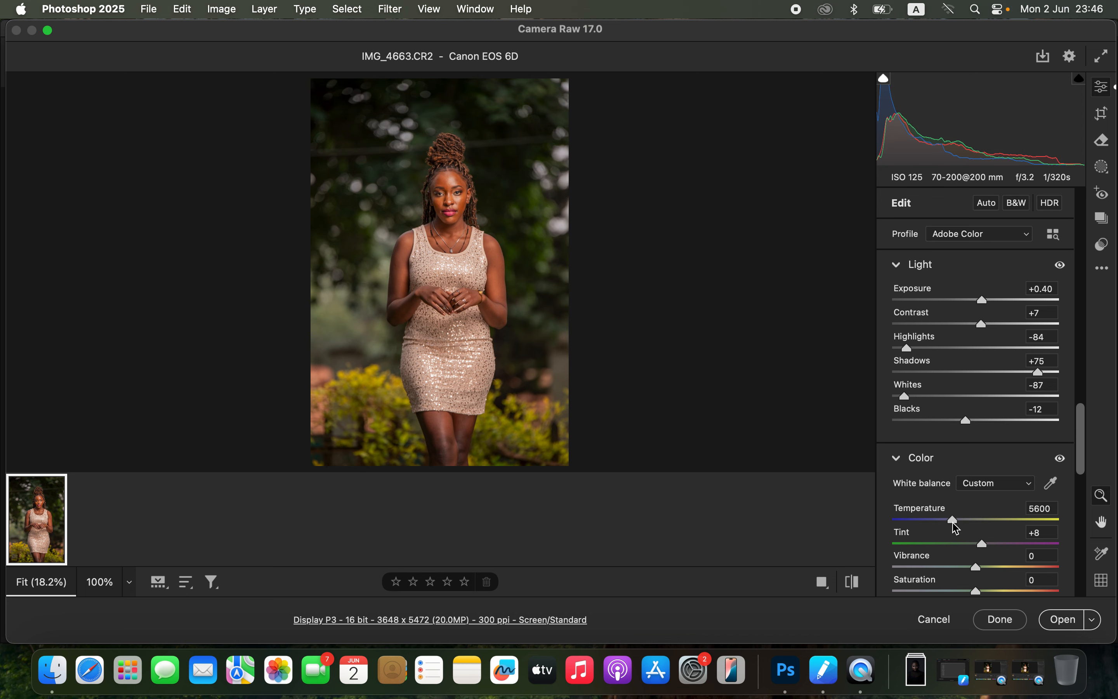
{"action": "left_click", "coordinate": [858, 580]}
{"action": "left_click", "coordinate": [858, 580]}
In the HSL mixer, set hue to Greens +72 and Yellows +20, and saturation to Greens -22 and Yellows -11.
{"action": "scroll", "coordinate": [1083, 439], "scroll_direction": "down", "scroll_amount": 10}
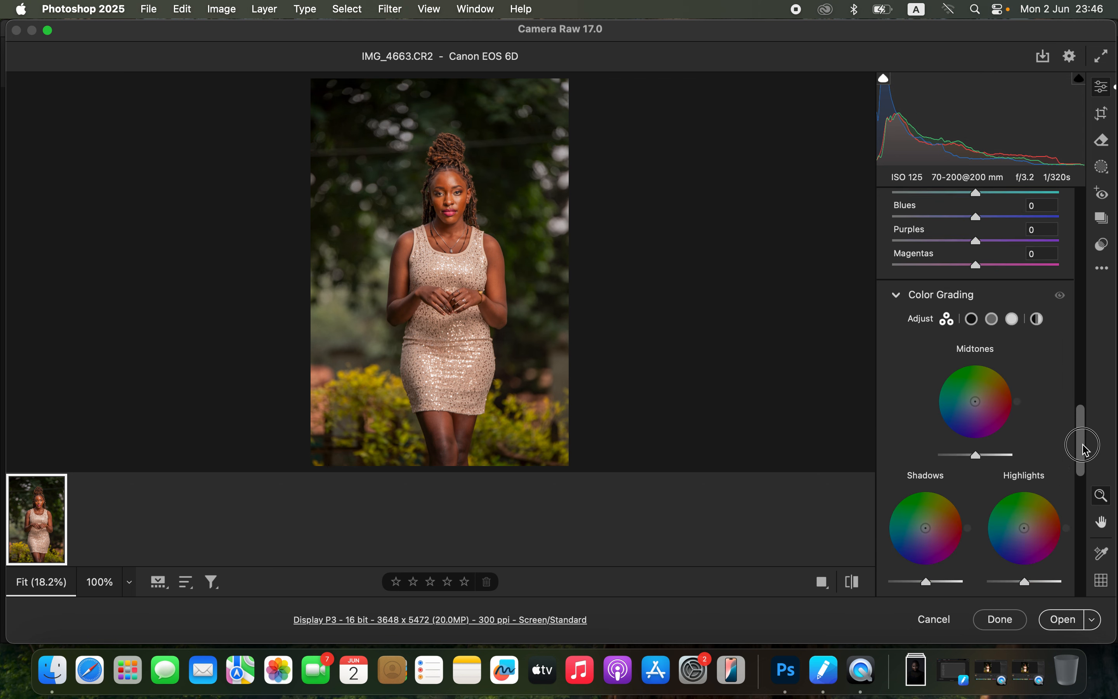
{"action": "scroll", "coordinate": [1080, 402], "scroll_direction": "up", "scroll_amount": 3}
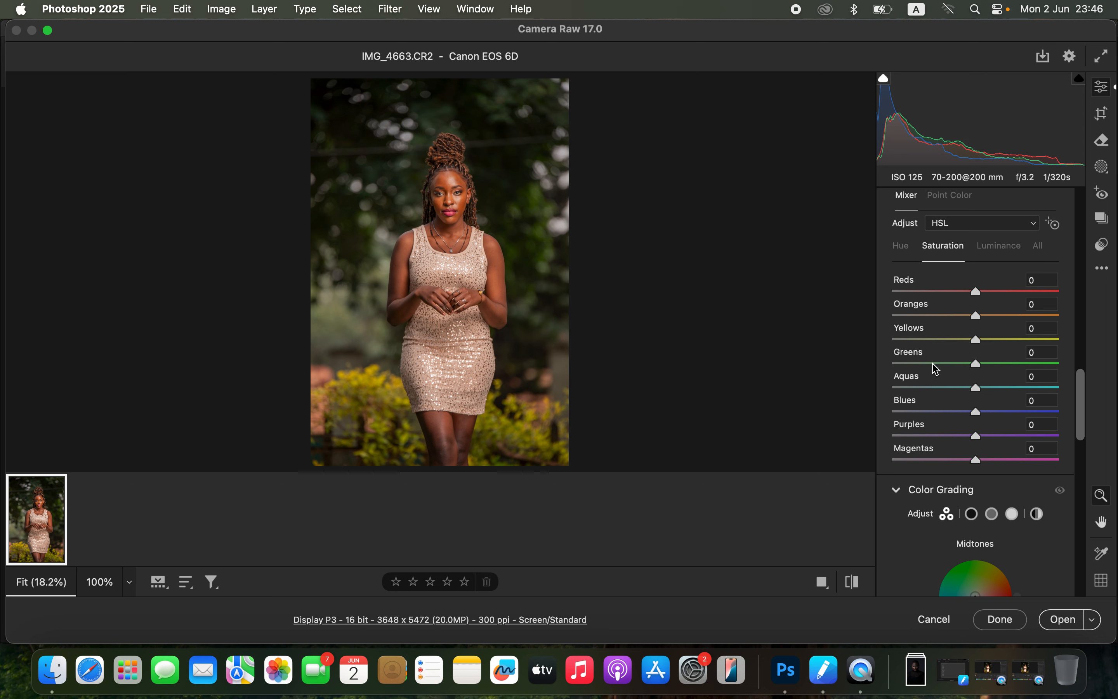
{"action": "left_click", "coordinate": [901, 247]}
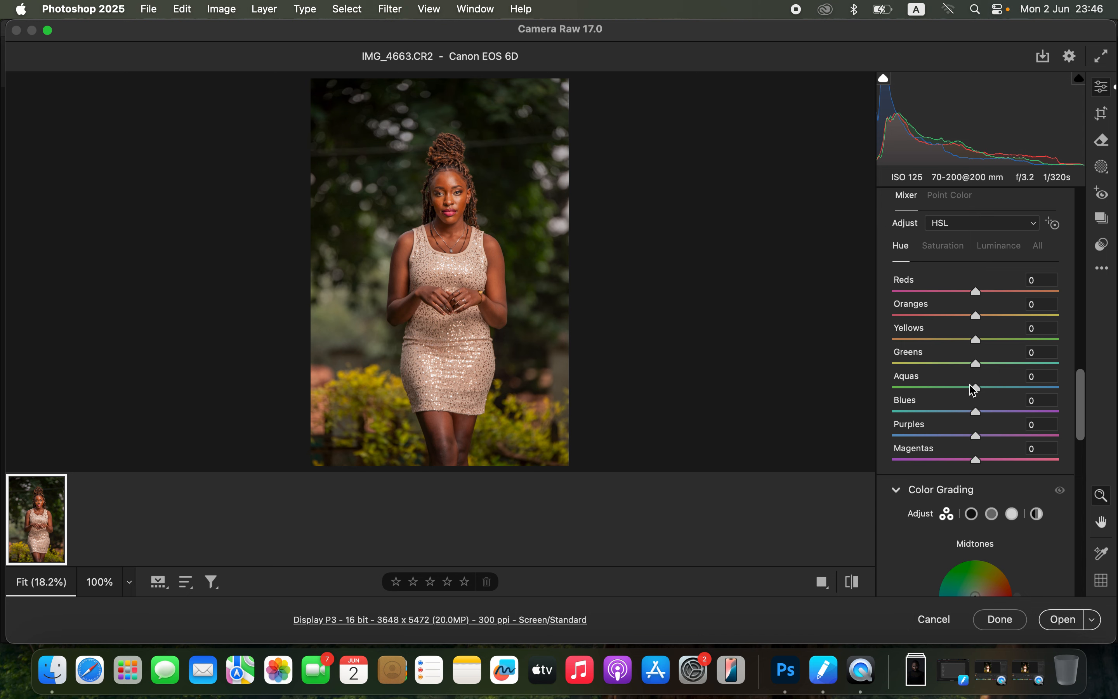
{"action": "left_click_drag", "start_coordinate": [999, 369], "coordinate": [1037, 369]}
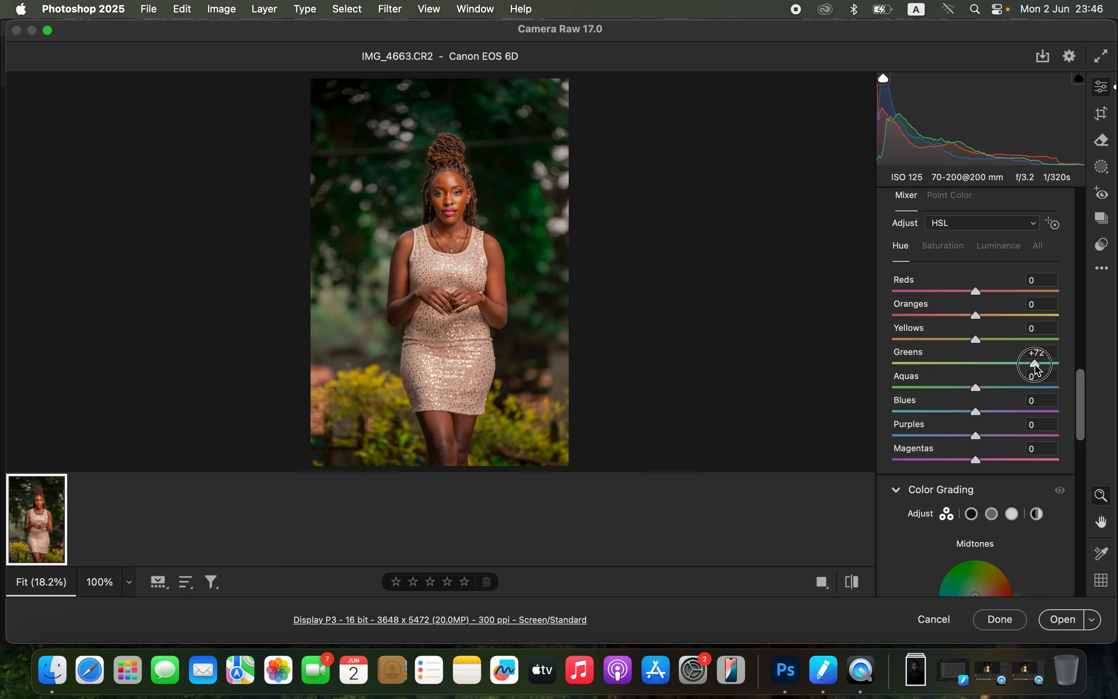
{"action": "left_click_drag", "start_coordinate": [960, 340], "coordinate": [995, 352]}
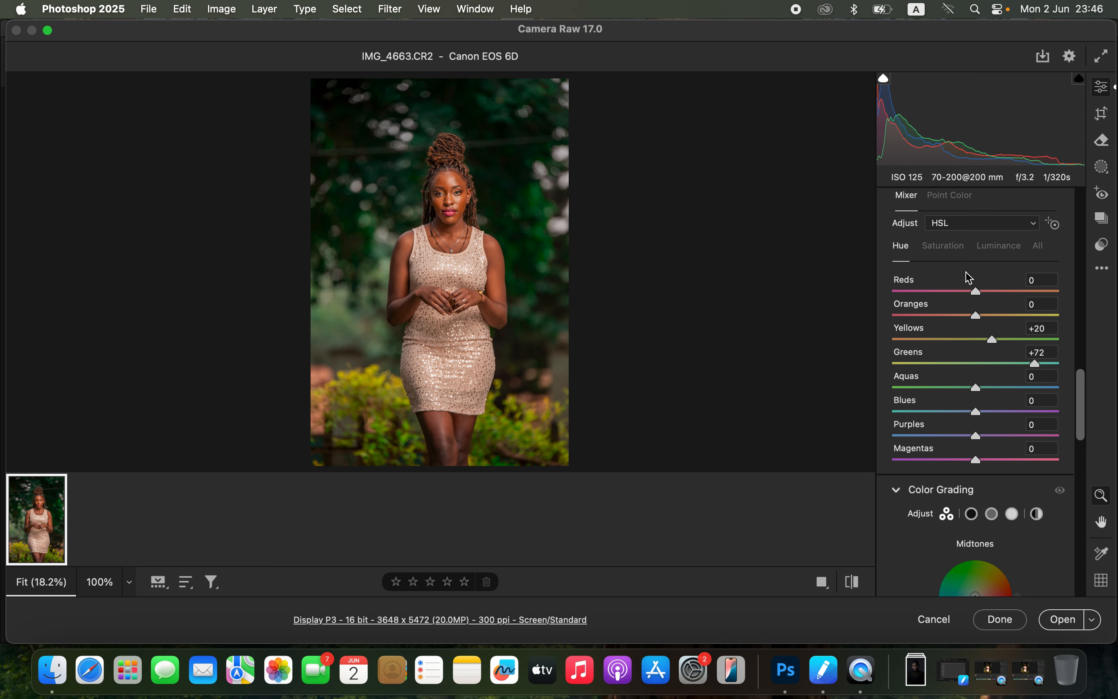
{"action": "left_click", "coordinate": [954, 252]}
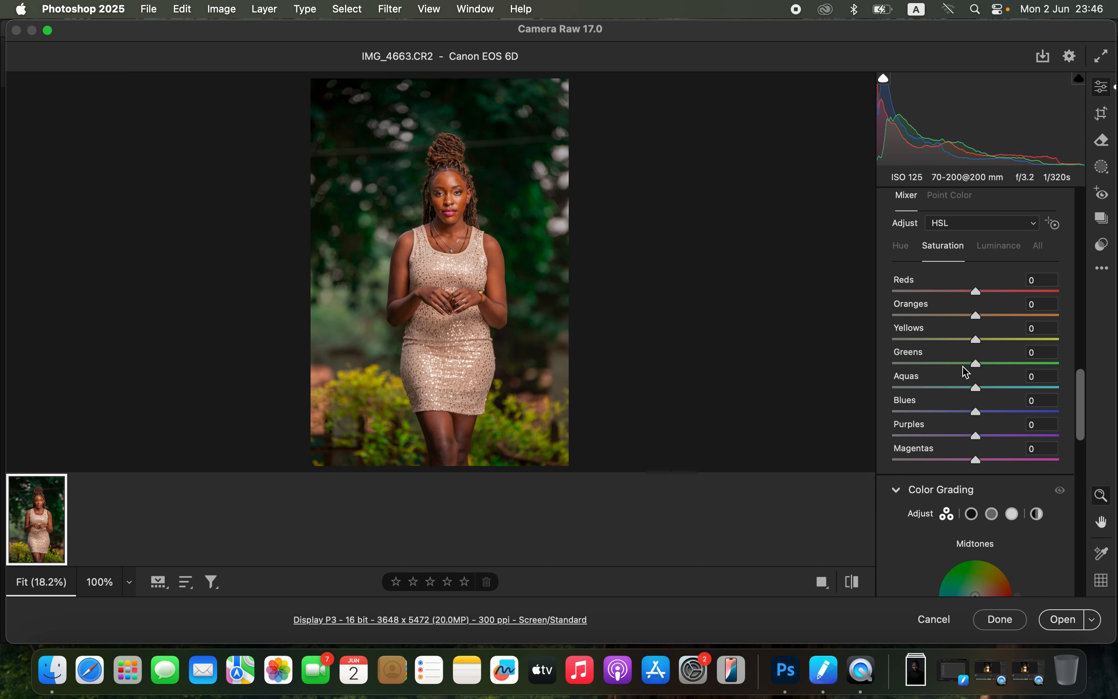
{"action": "mouse_move", "coordinate": [961, 364]}
{"action": "left_mouse_down"}
{"action": "mouse_move", "coordinate": [938, 364]}
{"action": "mouse_move", "coordinate": [966, 368]}
{"action": "mouse_move", "coordinate": [945, 341]}
{"action": "mouse_move", "coordinate": [933, 347]}
{"action": "mouse_move", "coordinate": [971, 348]}
{"action": "left_mouse_up"}
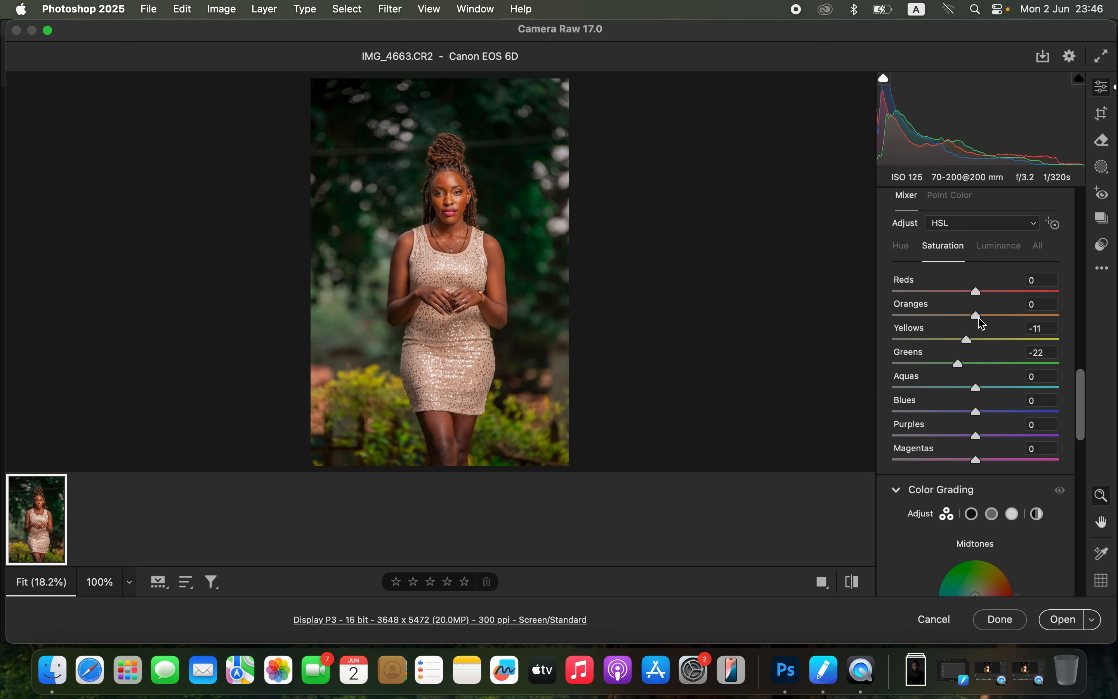
Raise the luminance of the greens in the HSL mixer and set their hue to +41.
{"action": "left_click", "coordinate": [990, 257]}
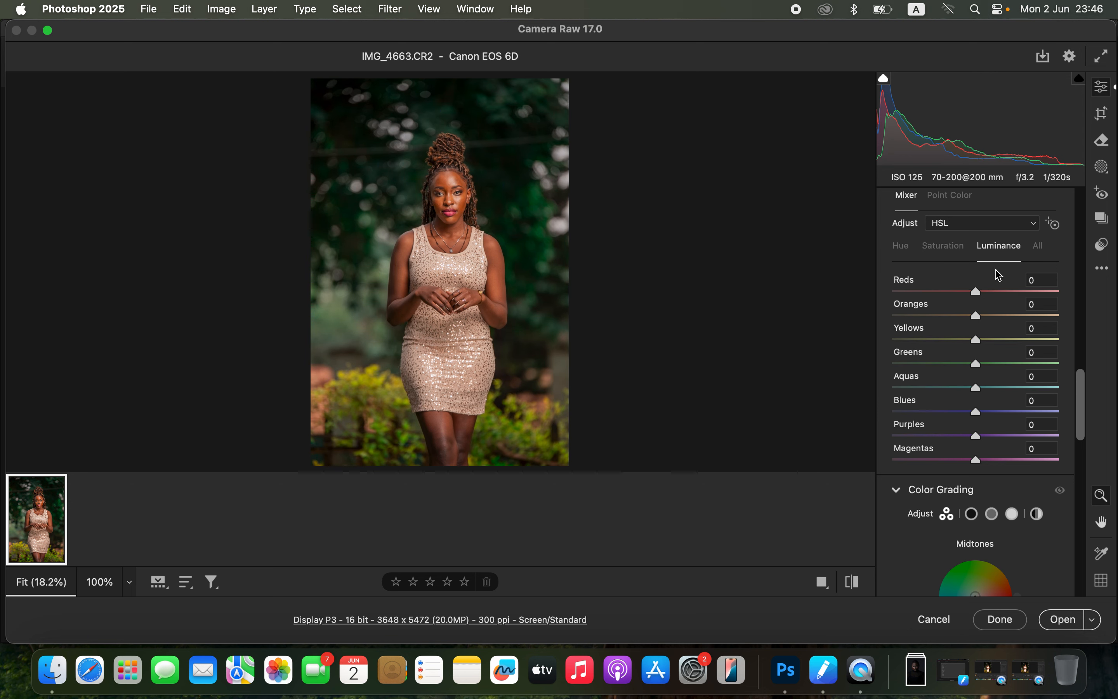
{"action": "mouse_move", "coordinate": [1007, 364]}
{"action": "left_mouse_down"}
{"action": "mouse_move", "coordinate": [1038, 363]}
{"action": "mouse_move", "coordinate": [999, 363]}
{"action": "mouse_move", "coordinate": [1037, 367]}
{"action": "mouse_move", "coordinate": [1012, 363]}
{"action": "left_mouse_up"}
{"action": "left_click", "coordinate": [913, 250]}
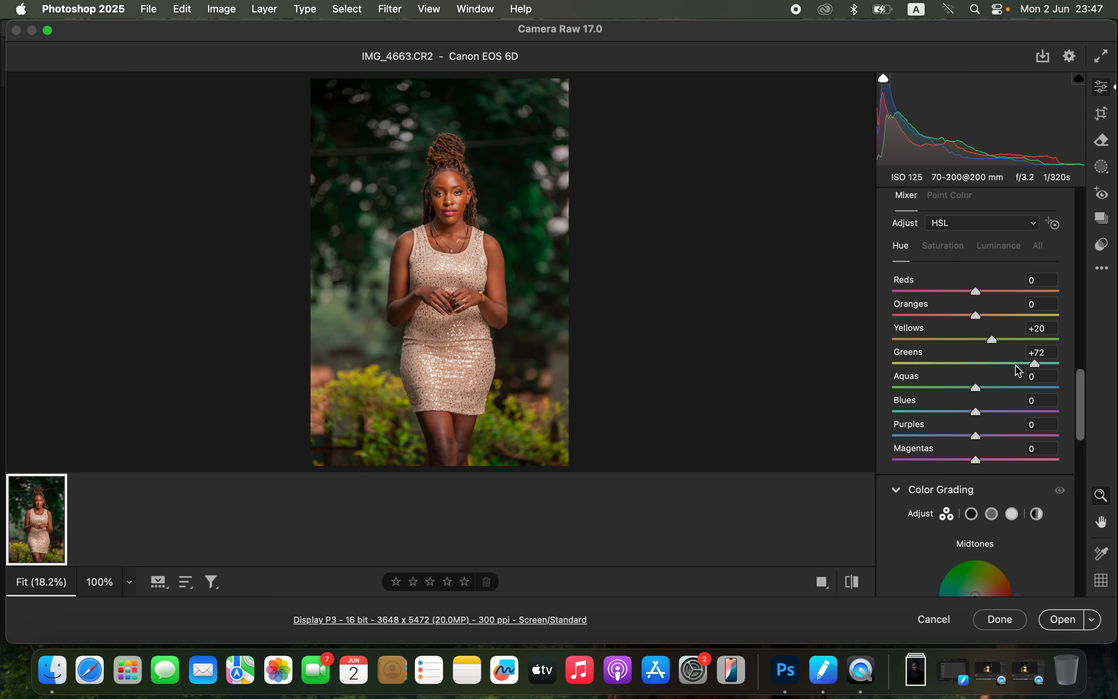
{"action": "left_click_drag", "start_coordinate": [1020, 367], "coordinate": [1007, 366]}
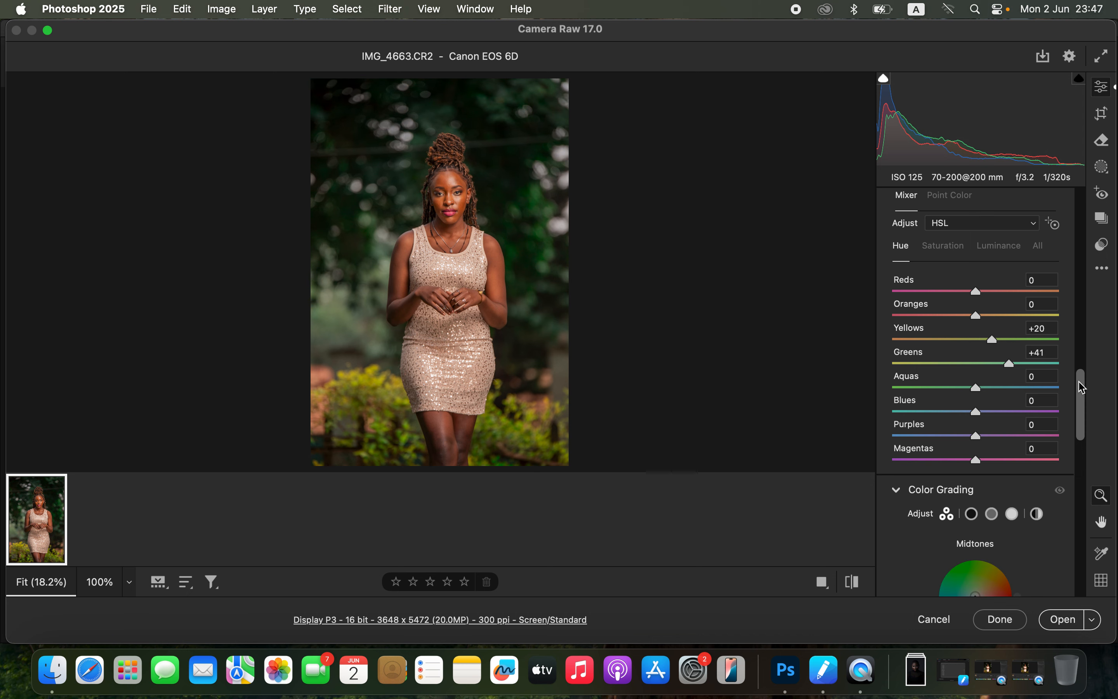
Raise the Blue Primary saturation slightly in the calibration settings and open the raw photo in Photoshop.
{"action": "left_click_drag", "start_coordinate": [1088, 422], "coordinate": [1094, 587]}
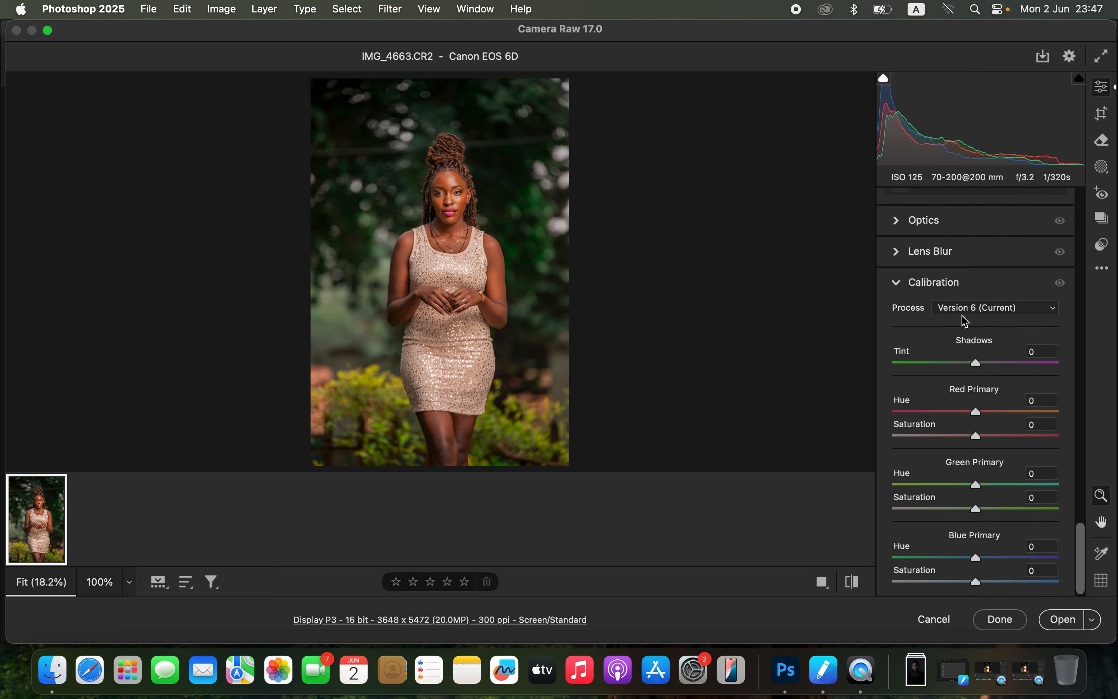
{"action": "mouse_move", "coordinate": [979, 584]}
{"action": "left_mouse_down"}
{"action": "mouse_move", "coordinate": [1040, 585]}
{"action": "mouse_move", "coordinate": [997, 589]}
{"action": "left_mouse_up"}
{"action": "left_click", "coordinate": [1060, 620]}
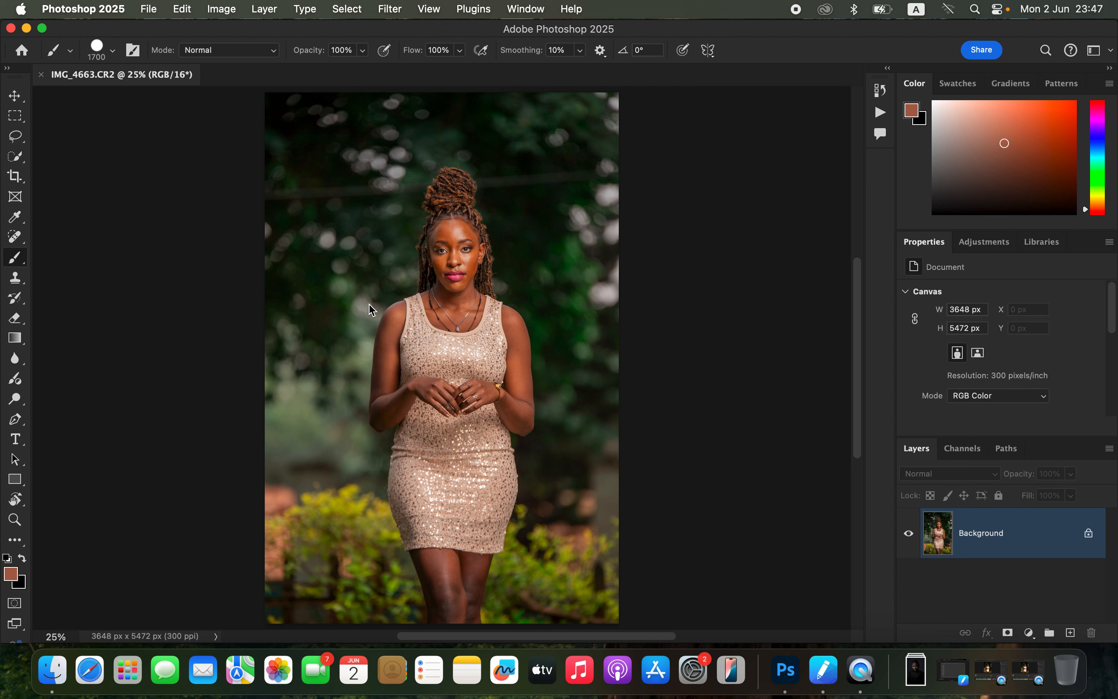
Activate the Lasso tool and duplicate the Background layer twice.
{"action": "left_click", "coordinate": [15, 137]}
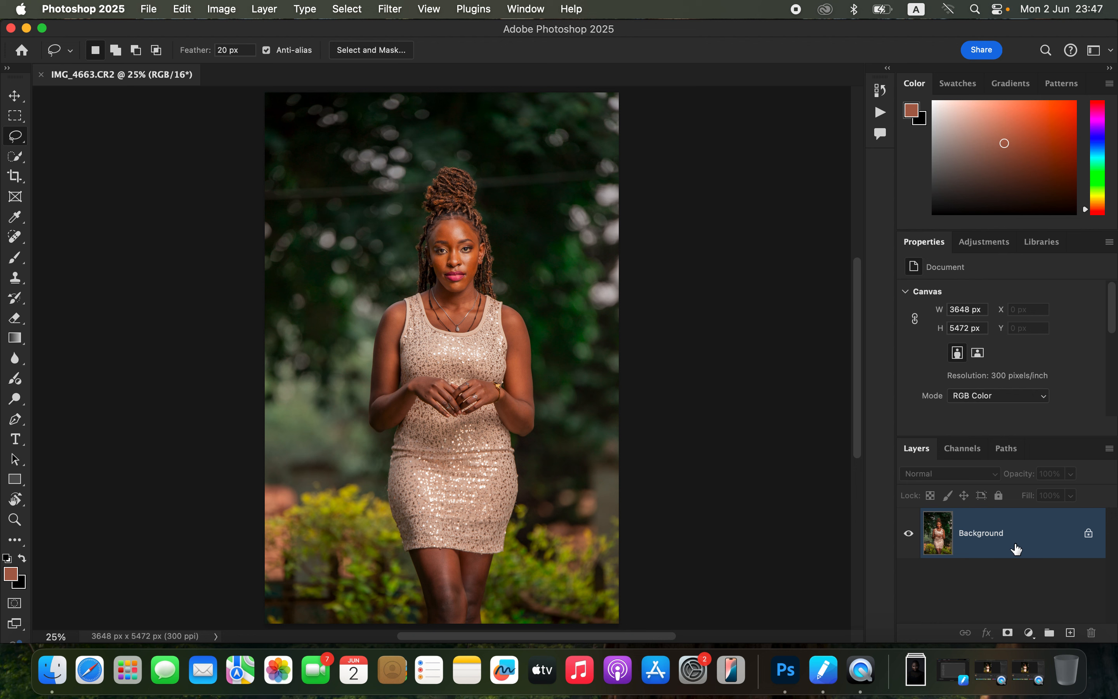
{"action": "key", "text": "ctrl+j"}
{"action": "key", "text": "ctrl+j"}
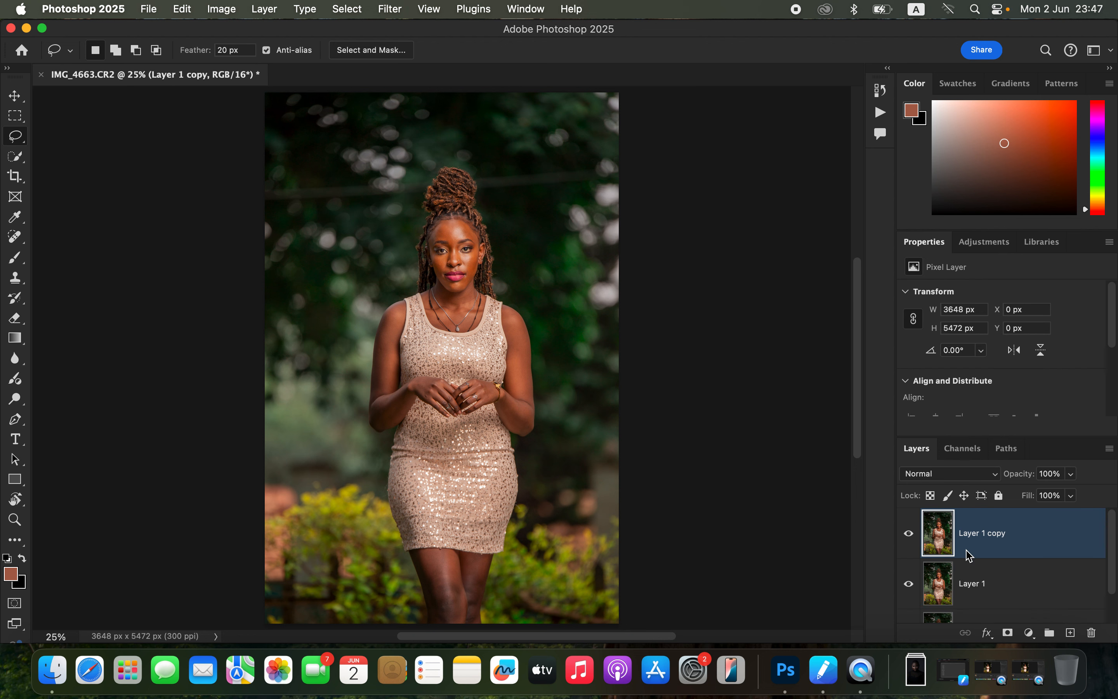
Rename the lower duplicate layer as color and the upper duplicate layer as texture.
{"action": "double_click", "coordinate": [972, 585]}
{"action": "type", "text": "color"}
{"action": "key", "text": "Return"}
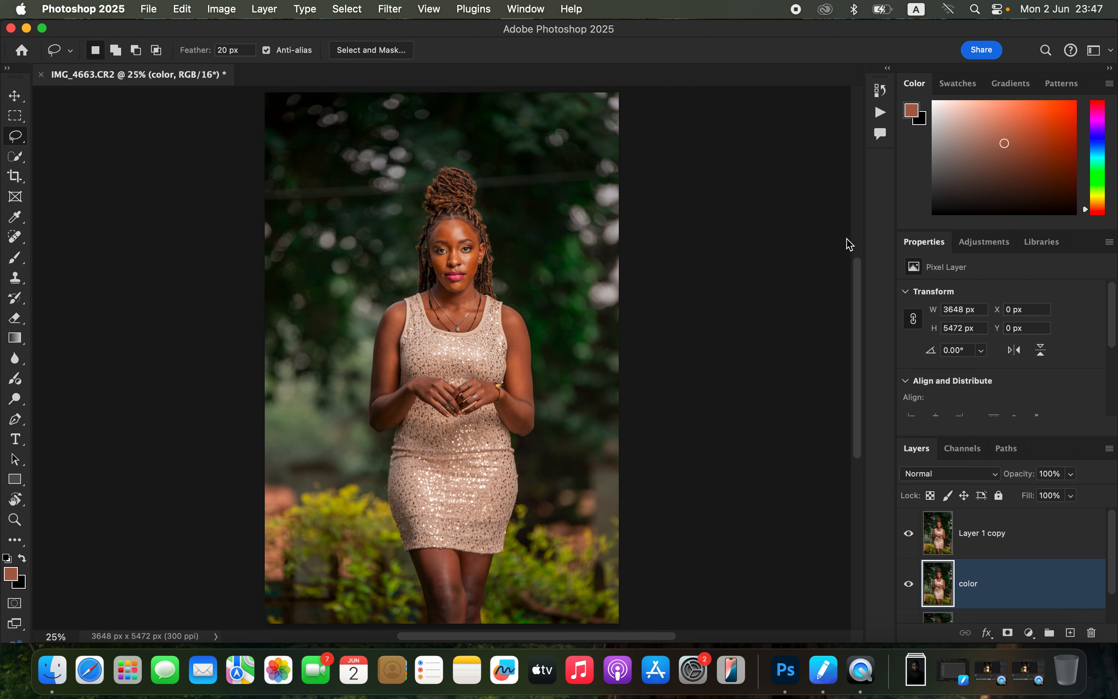
{"action": "double_click", "coordinate": [983, 533]}
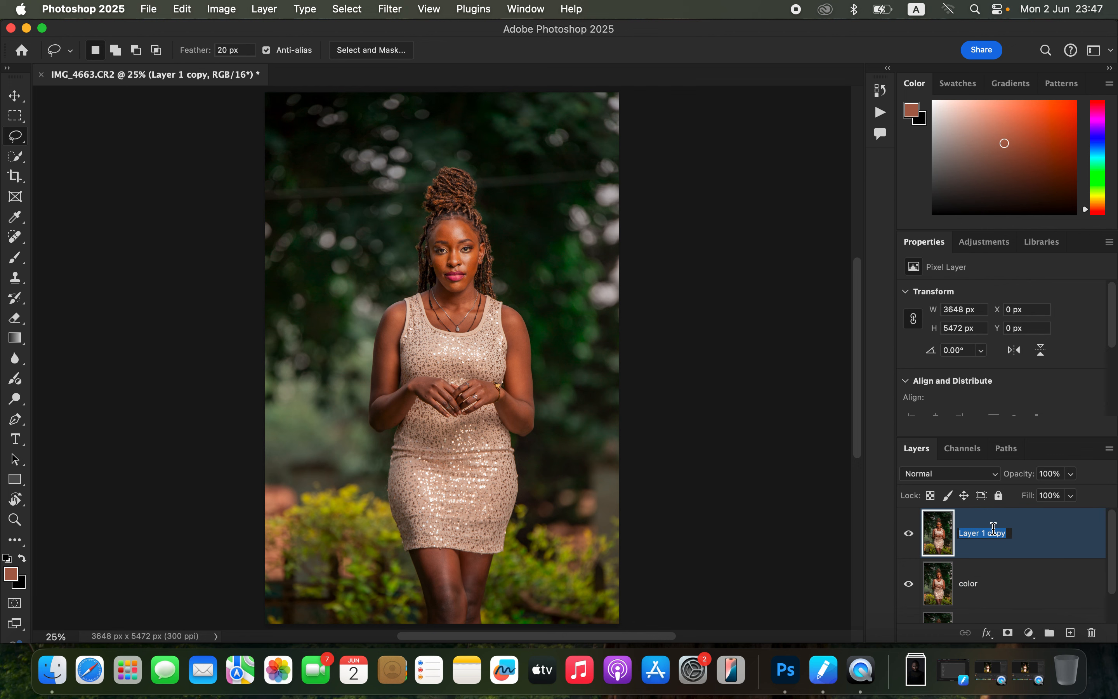
{"action": "type", "text": "te"}
{"action": "key", "text": "Return"}
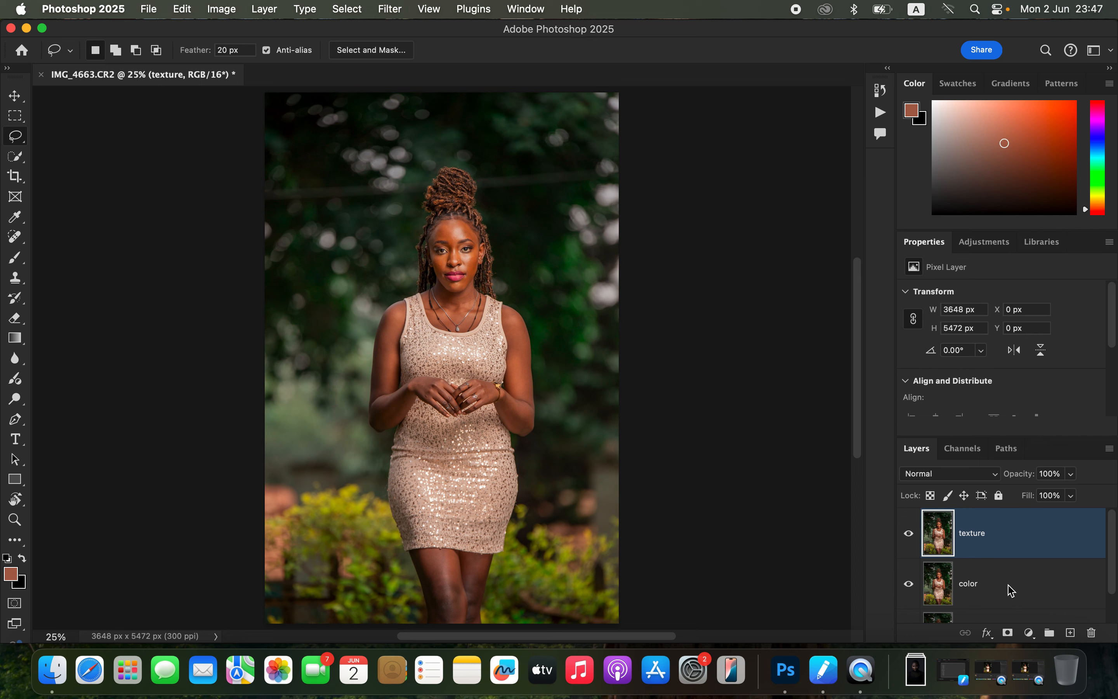
Hide the texture layer and apply a Gaussian Blur with a 3.2-pixel radius to the color layer, checking the face in the preview.
{"action": "left_click", "coordinate": [974, 573]}
{"action": "left_click", "coordinate": [908, 533]}
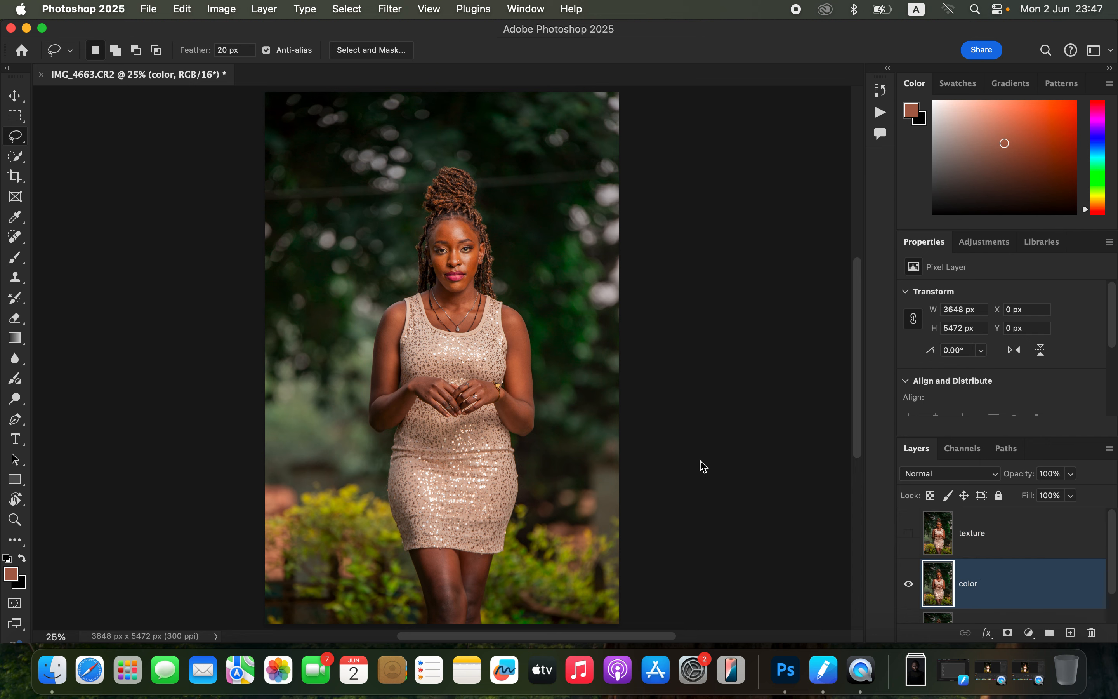
{"action": "left_click", "coordinate": [392, 10]}
{"action": "mouse_move", "coordinate": [441, 190]}
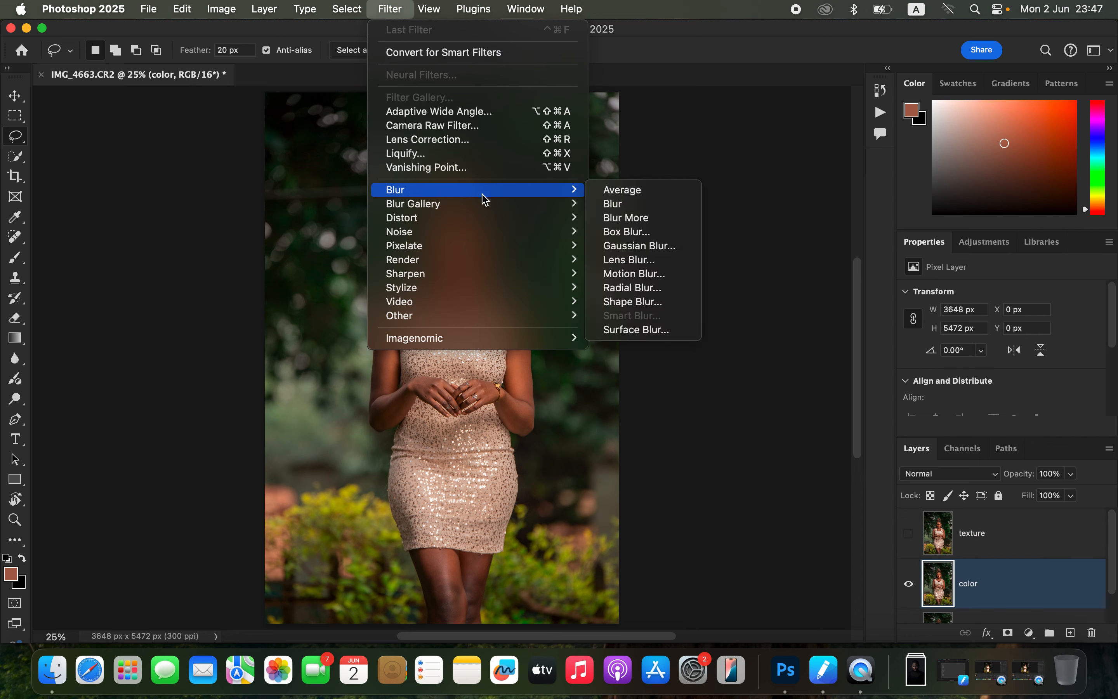
{"action": "left_click", "coordinate": [636, 253]}
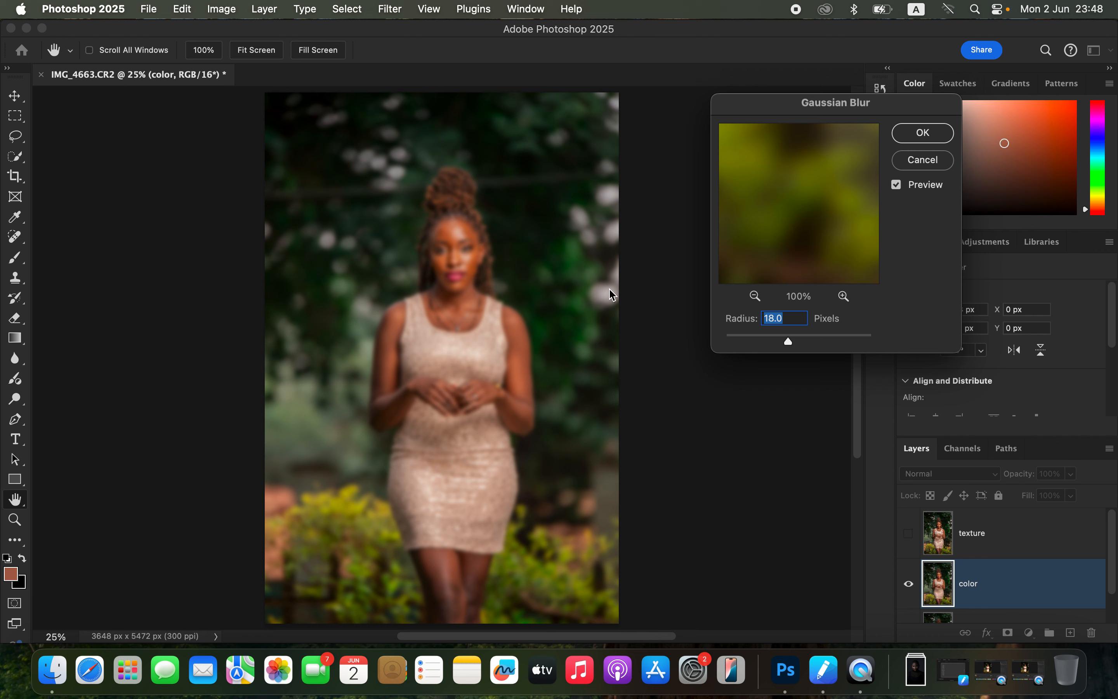
{"action": "left_click_drag", "start_coordinate": [755, 342], "coordinate": [725, 342]}
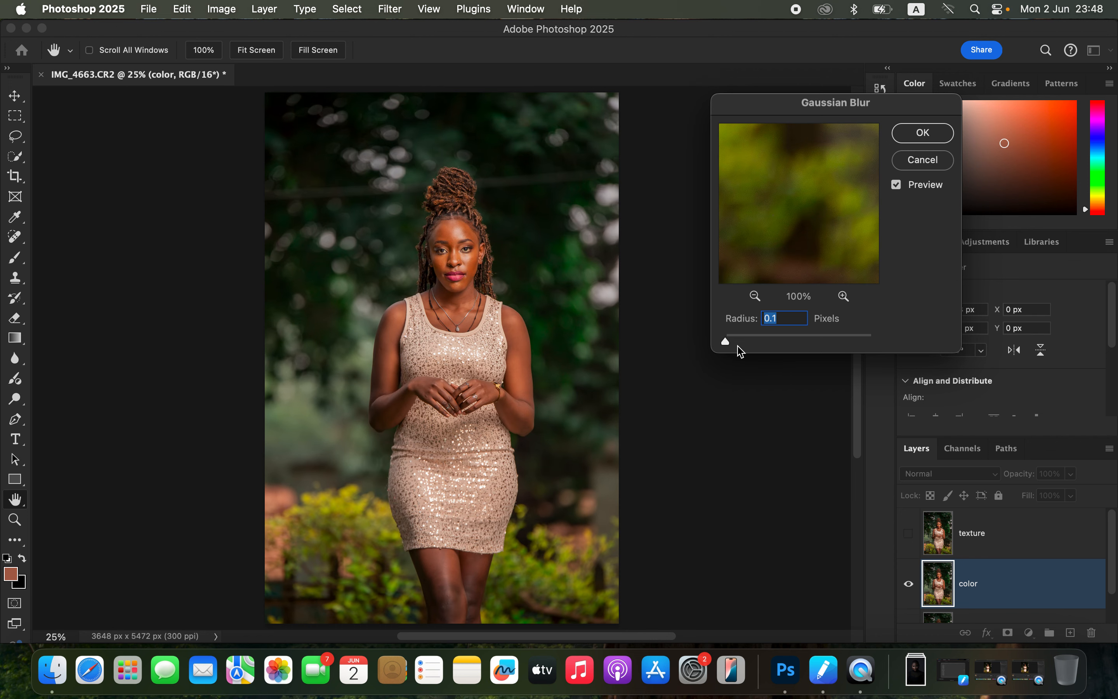
{"action": "left_click", "coordinate": [459, 231]}
{"action": "left_click_drag", "start_coordinate": [733, 344], "coordinate": [750, 344]}
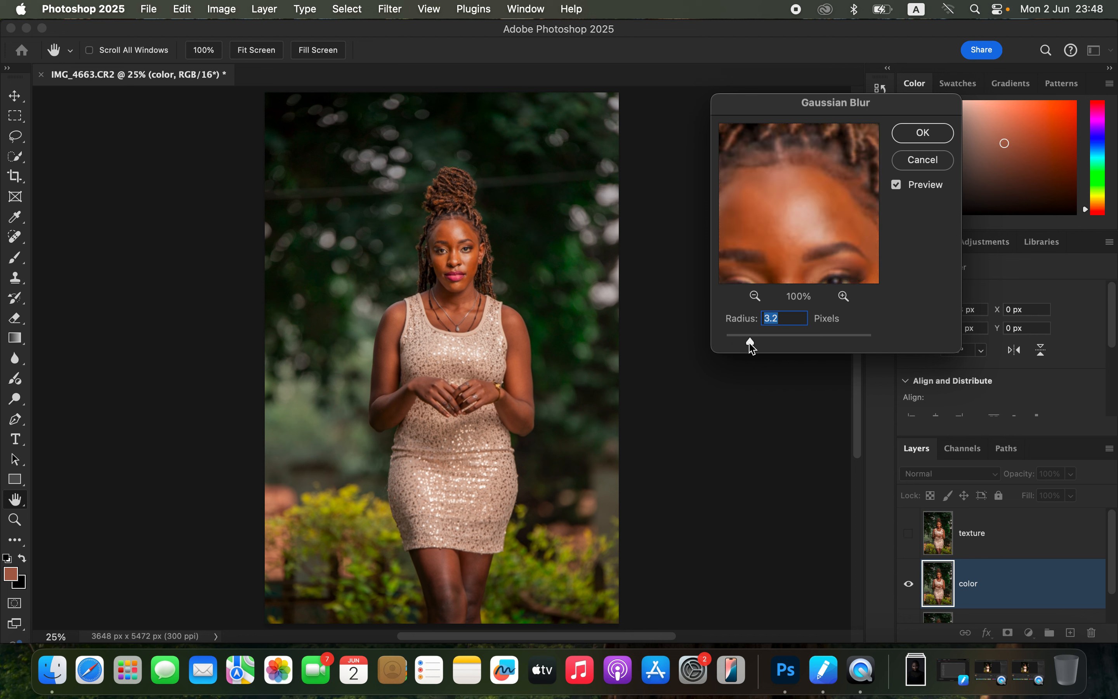
{"action": "left_click_drag", "start_coordinate": [811, 231], "coordinate": [822, 197]}
{"action": "left_click", "coordinate": [922, 131]}
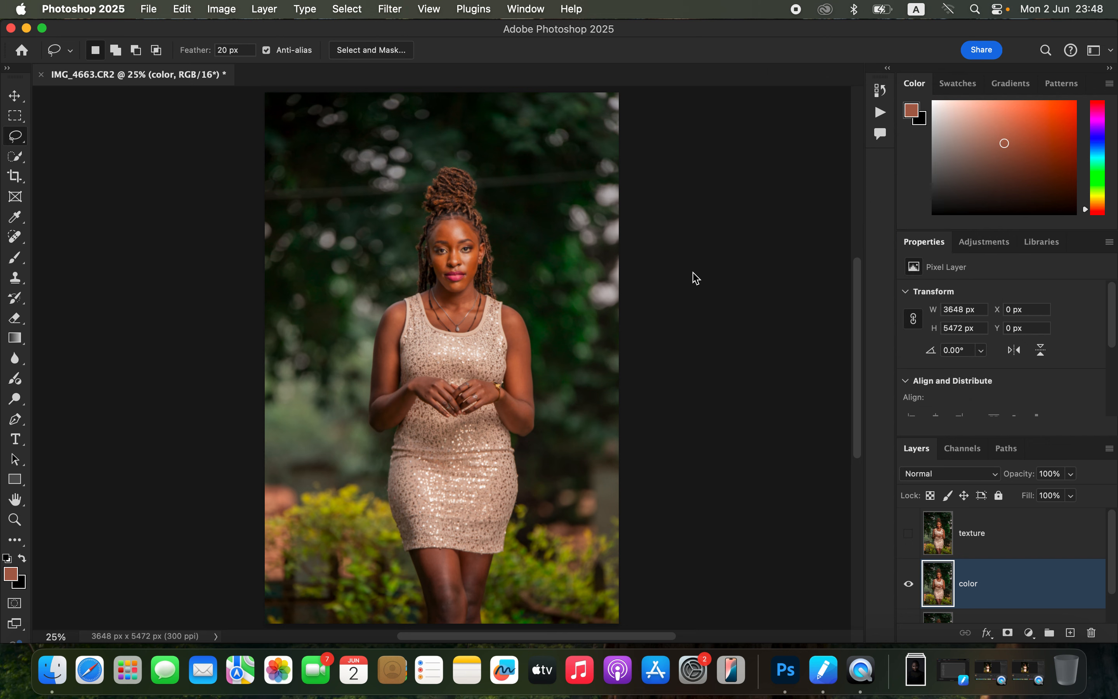
Show the texture layer and set up Apply Image on it with the inverted color layer as source, Add blending and scale 2.
{"action": "left_click", "coordinate": [1007, 545]}
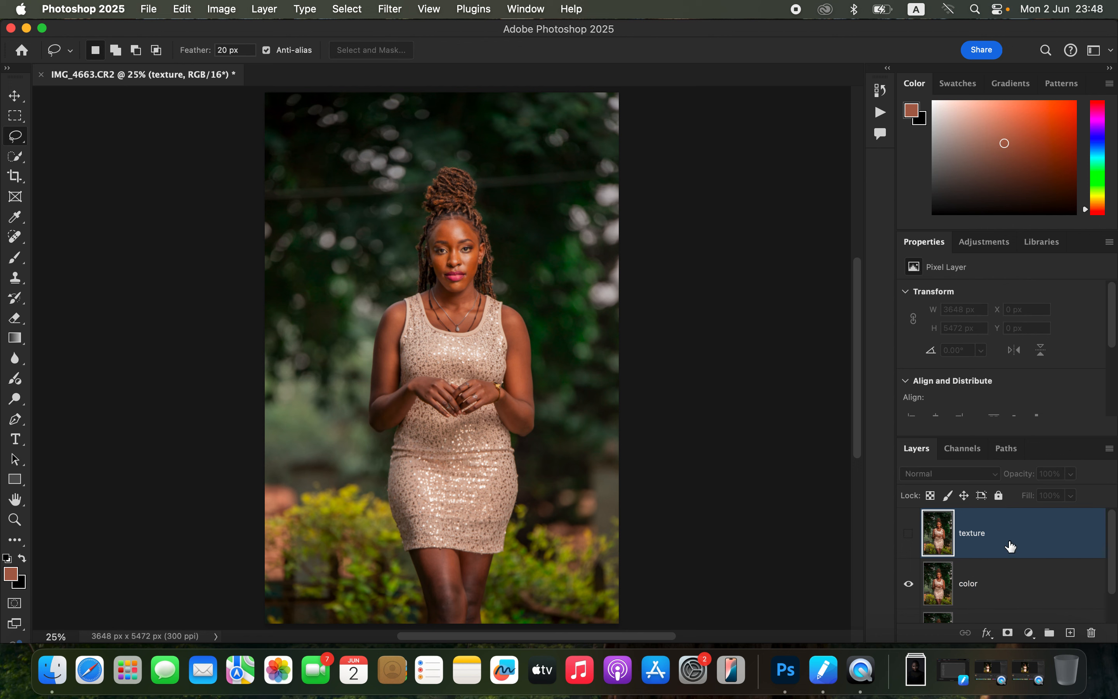
{"action": "left_click", "coordinate": [908, 533]}
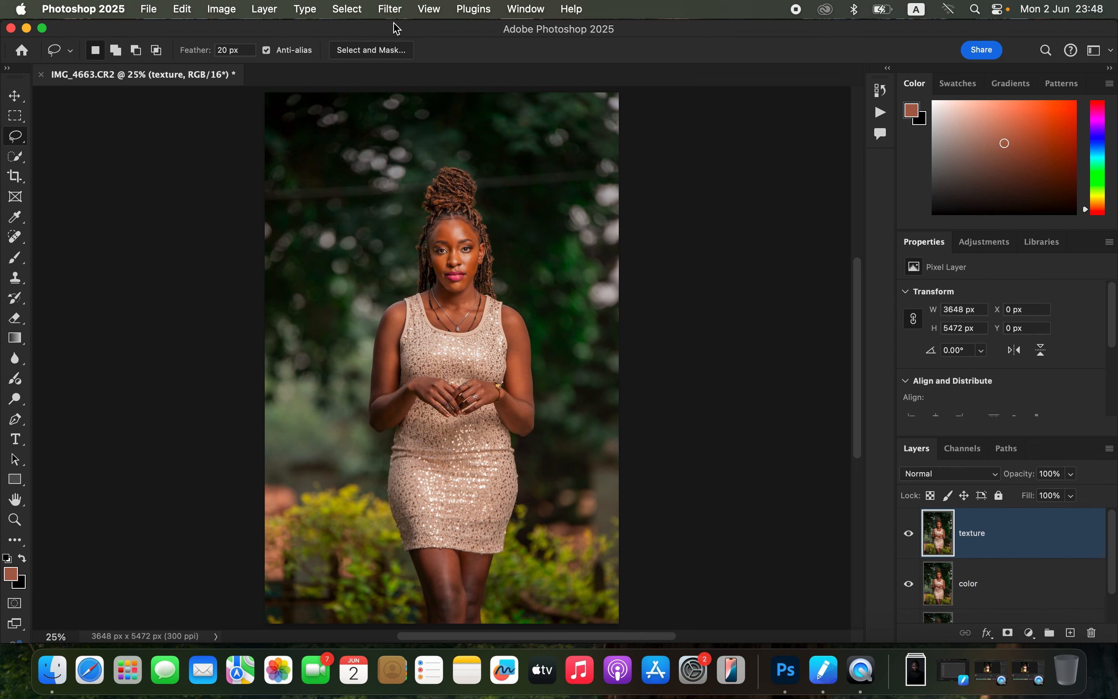
{"action": "left_click", "coordinate": [231, 8]}
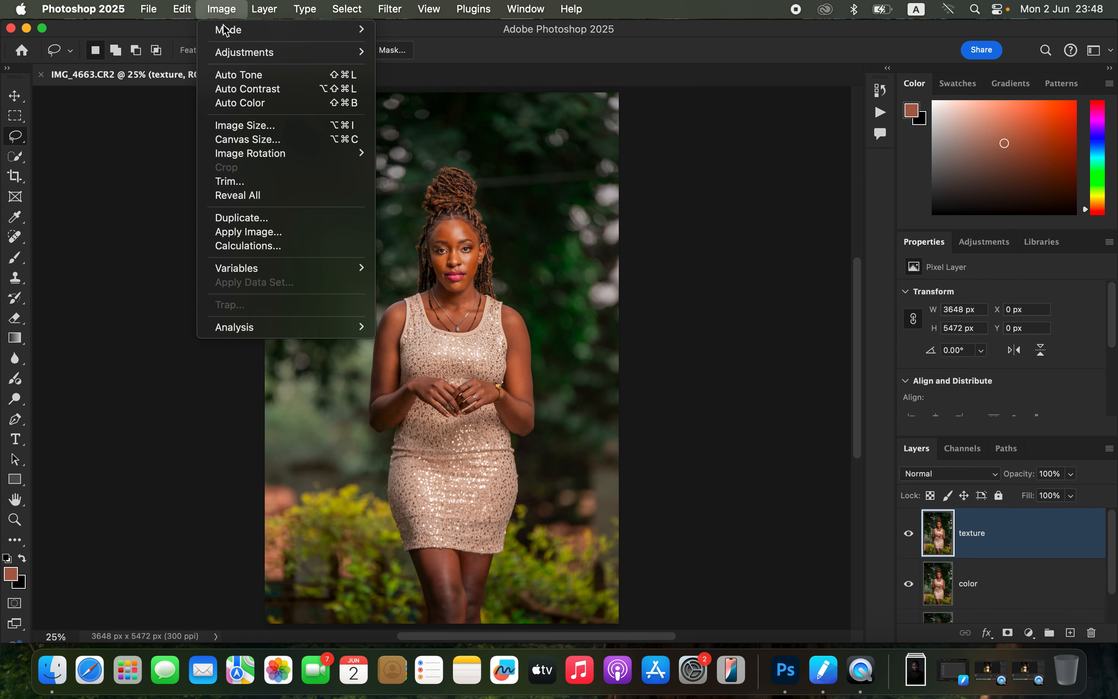
{"action": "left_click", "coordinate": [249, 231]}
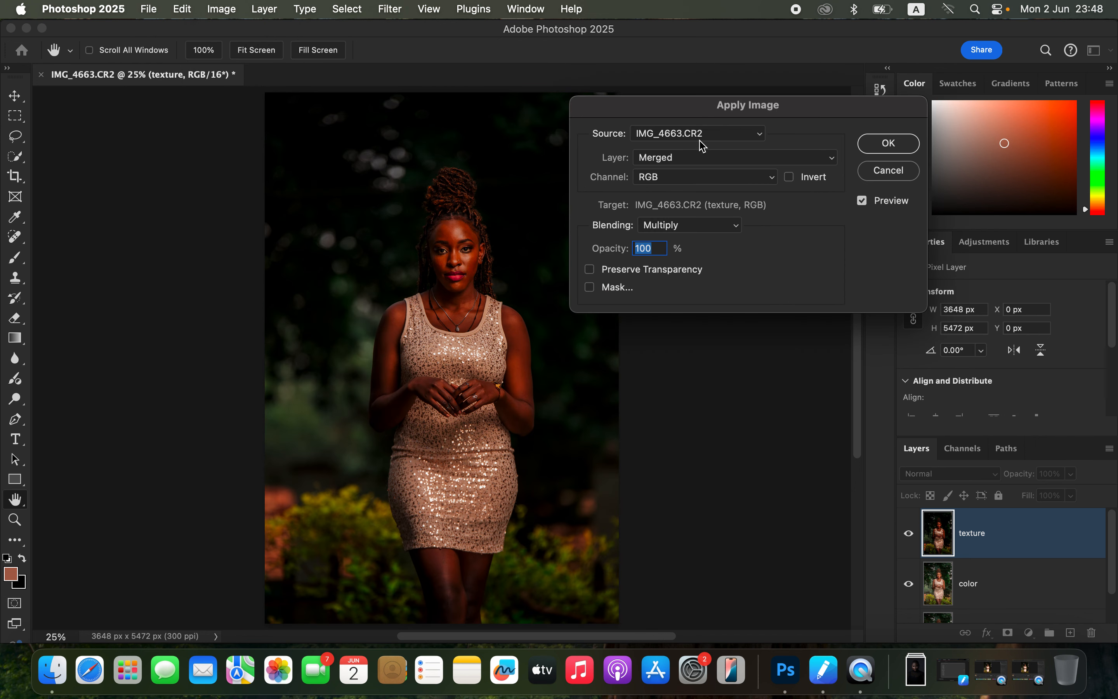
{"action": "left_click", "coordinate": [695, 166]}
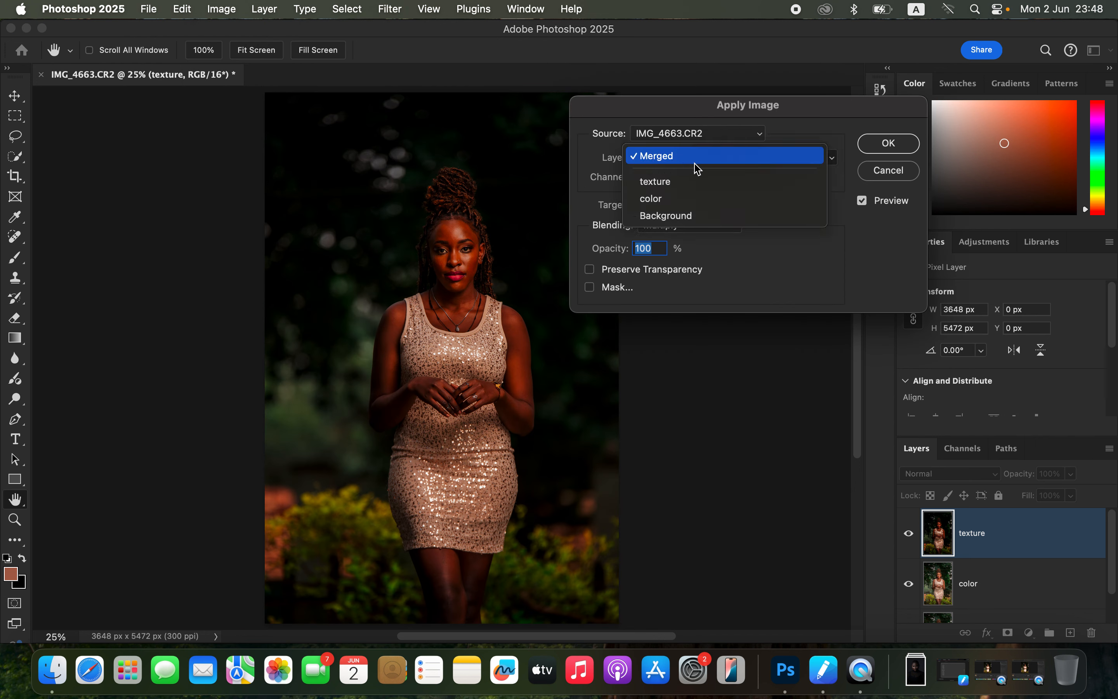
{"action": "left_click", "coordinate": [696, 201]}
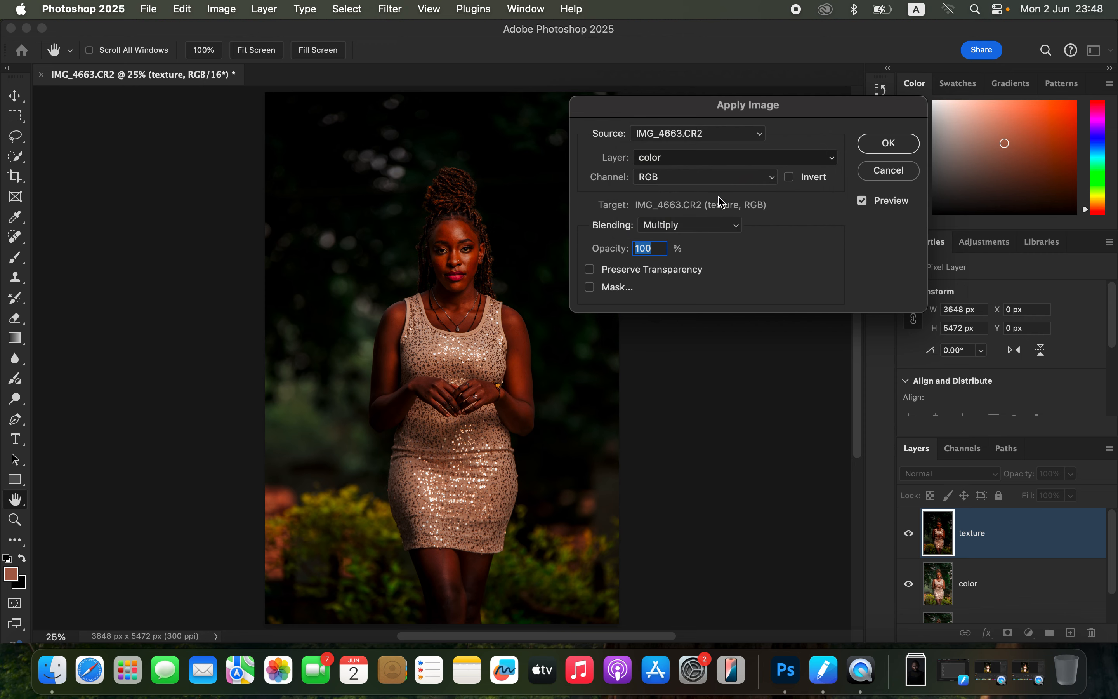
{"action": "left_click", "coordinate": [684, 230]}
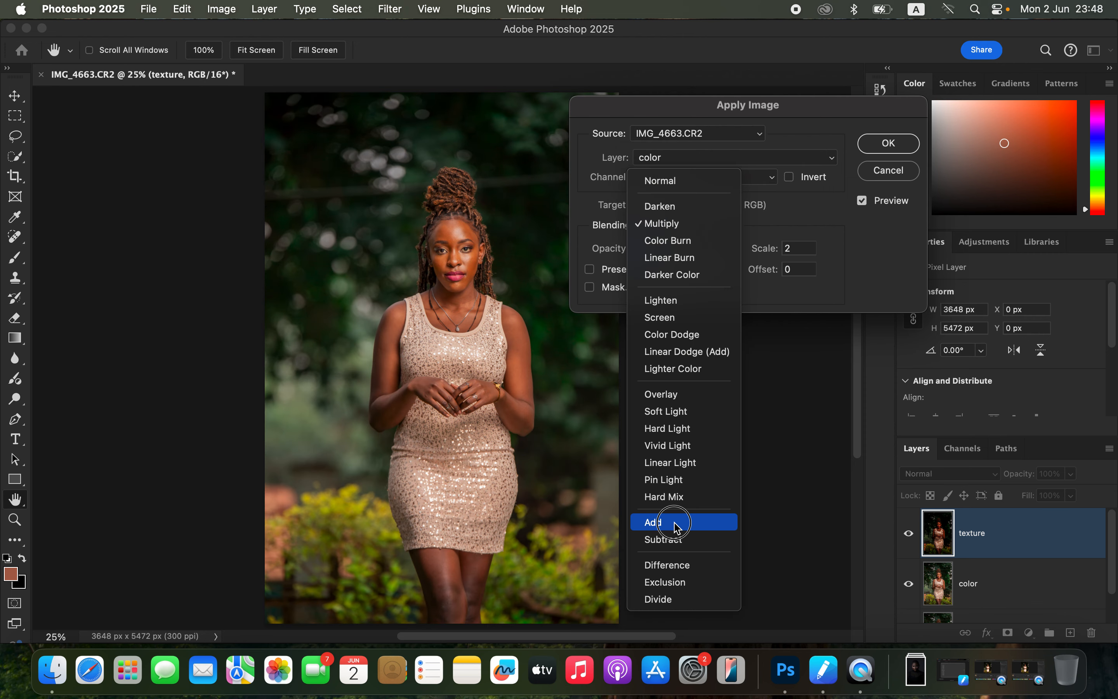
{"action": "left_click", "coordinate": [676, 526]}
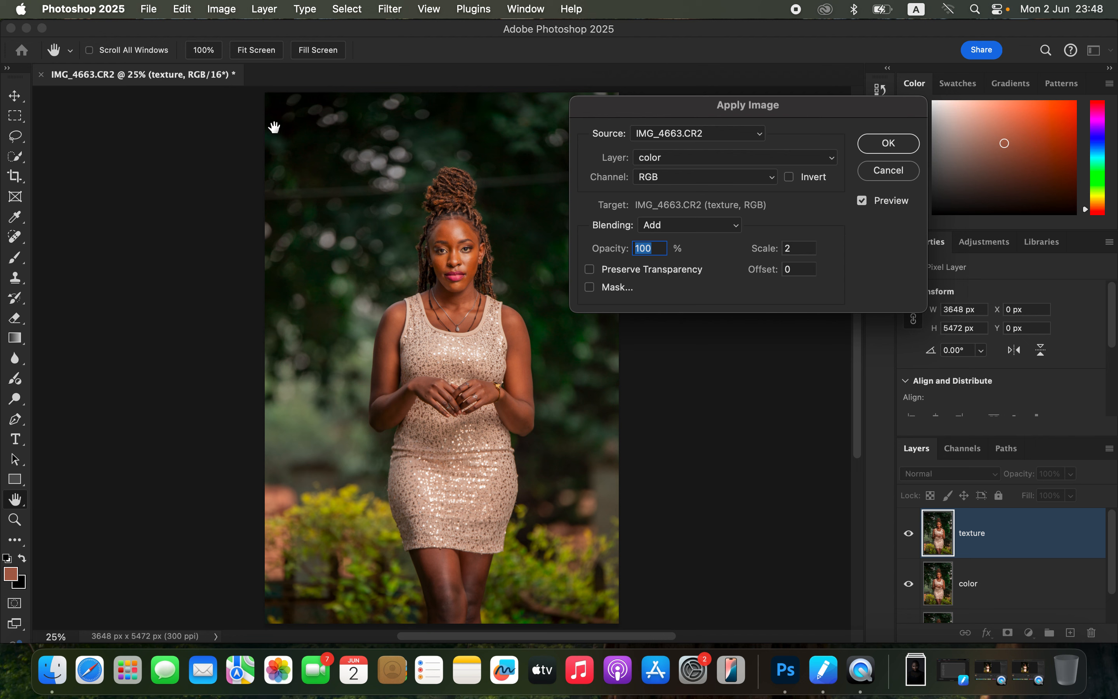
{"action": "left_click", "coordinate": [796, 180]}
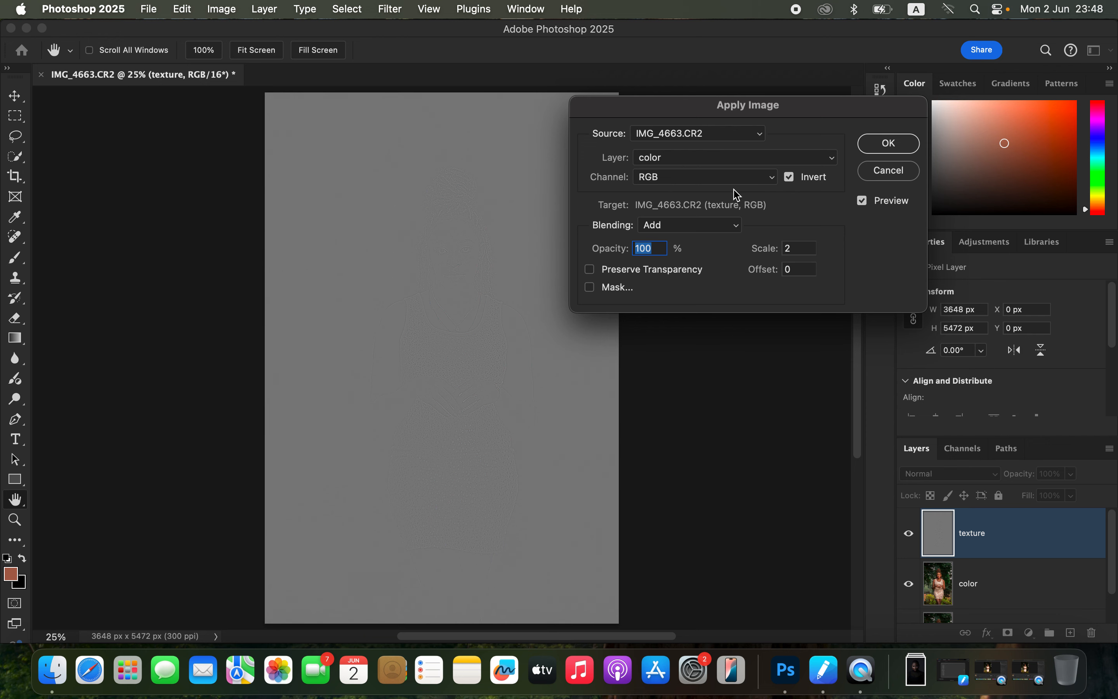
Try Subtract blending with scale 2 and offset 128 without inversion, and return to the inverted Add settings.
{"action": "left_click", "coordinate": [790, 177]}
{"action": "left_click", "coordinate": [698, 226]}
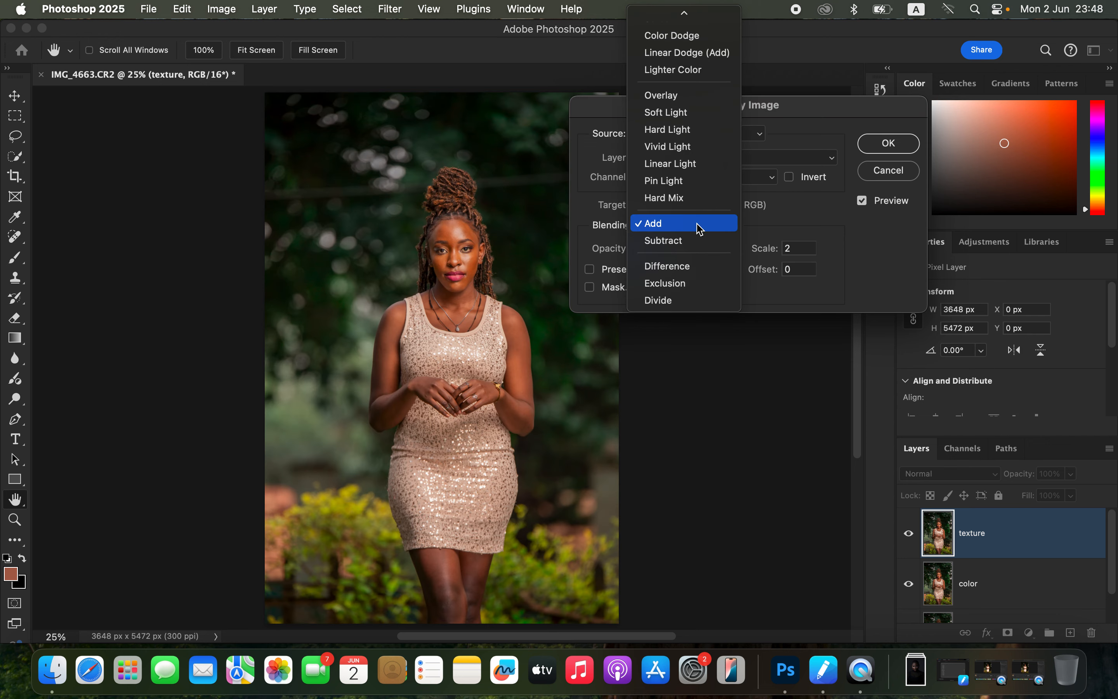
{"action": "left_click", "coordinate": [702, 247]}
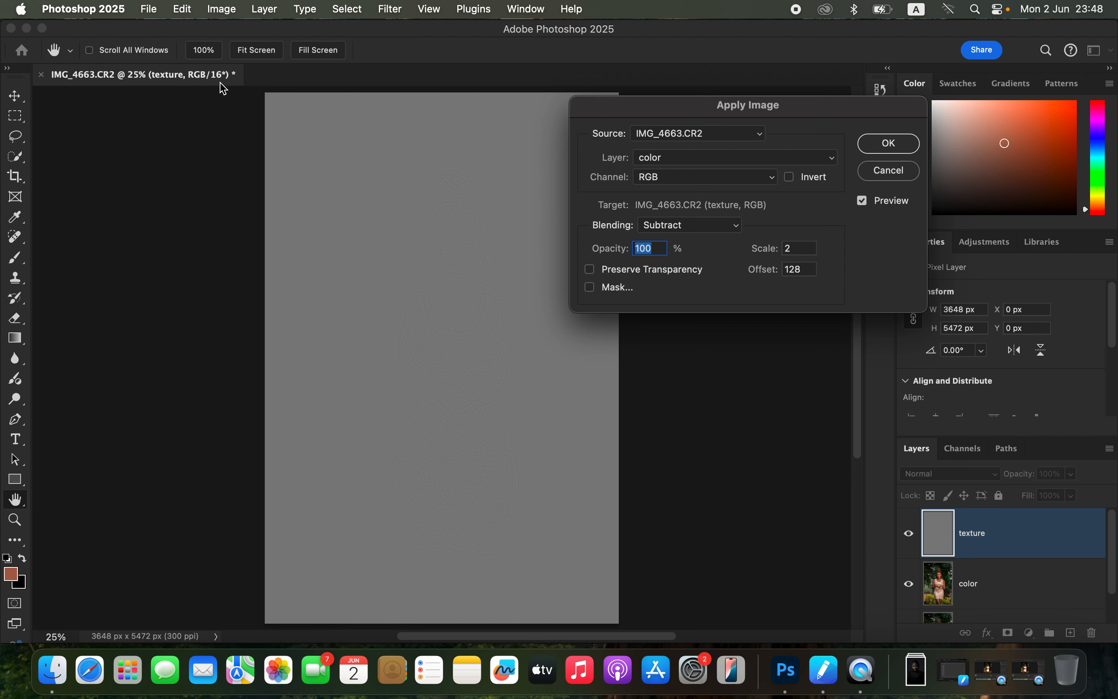
{"action": "left_click", "coordinate": [664, 224]}
{"action": "left_click", "coordinate": [675, 207]}
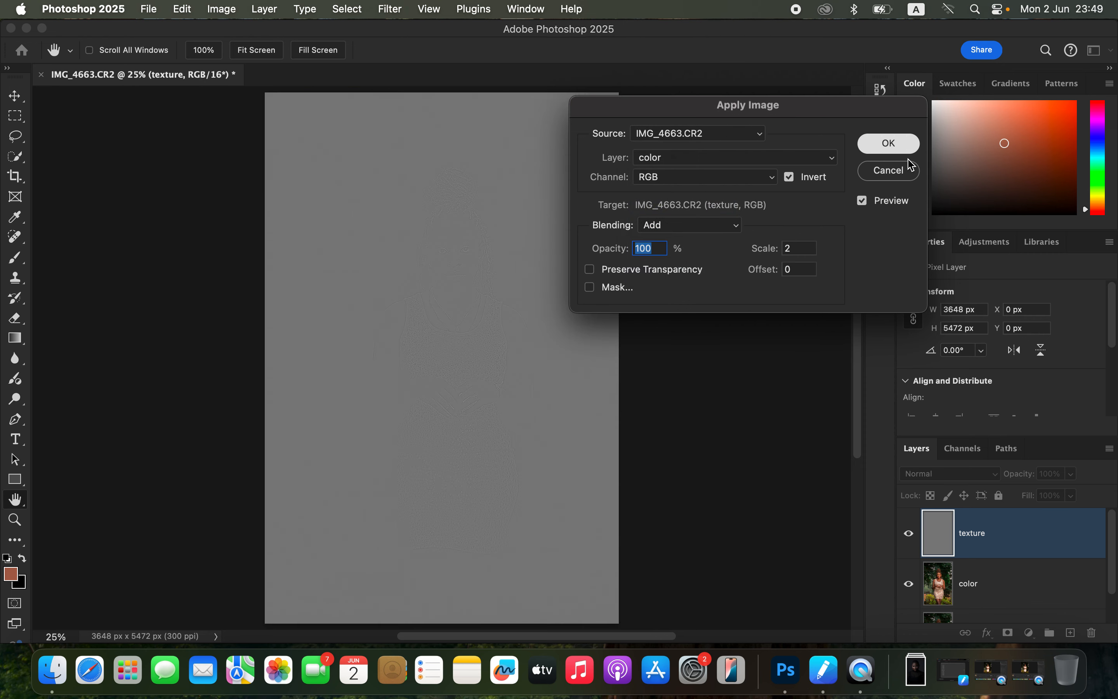
Confirm the Apply Image settings and change the texture layer's blend mode to Linear Light.
{"action": "left_click", "coordinate": [889, 143]}
{"action": "left_click", "coordinate": [947, 474]}
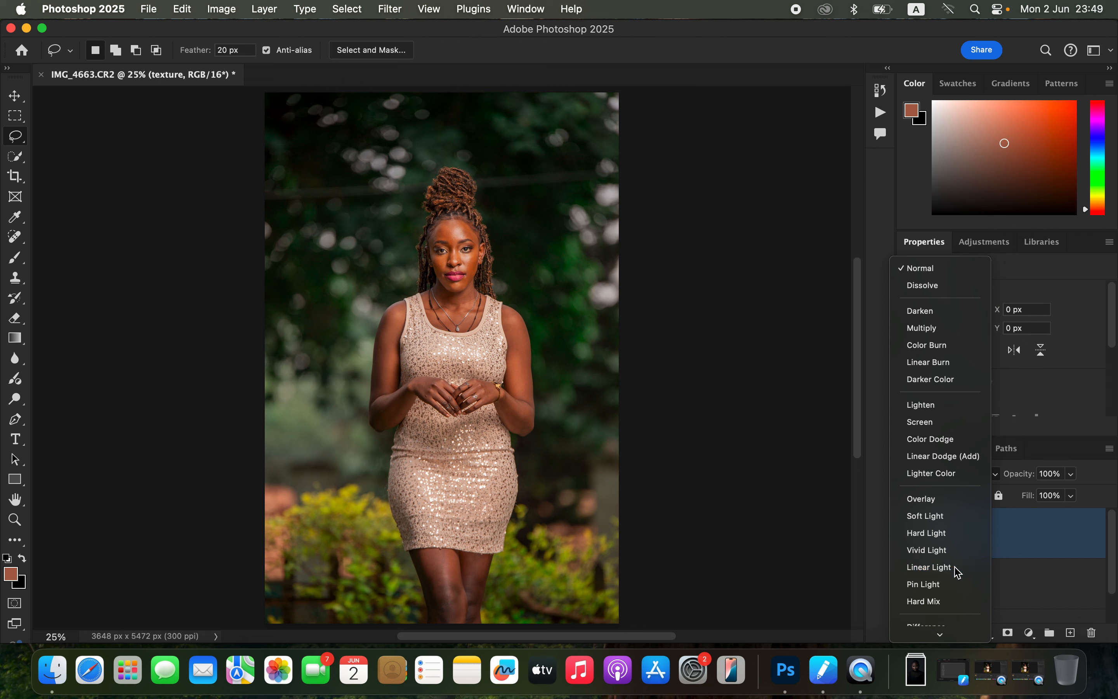
{"action": "left_click", "coordinate": [957, 568]}
Group the texture and color layers together and expand the group.
{"action": "left_click", "coordinate": [1035, 595], "text": "shift"}
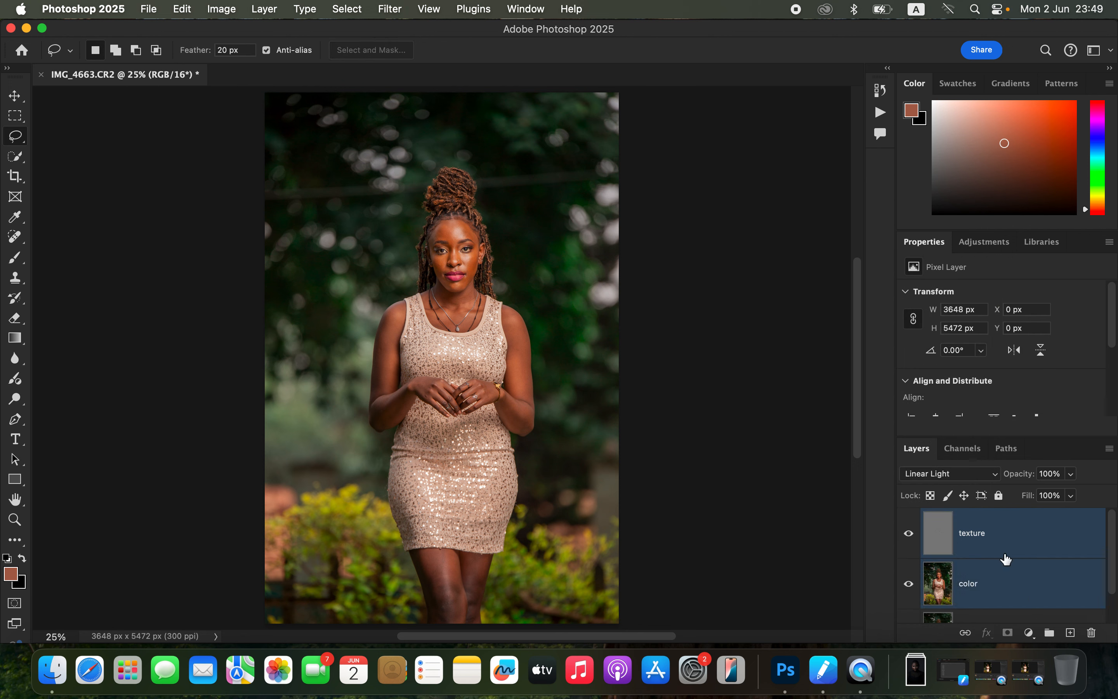
{"action": "key", "text": "super+g"}
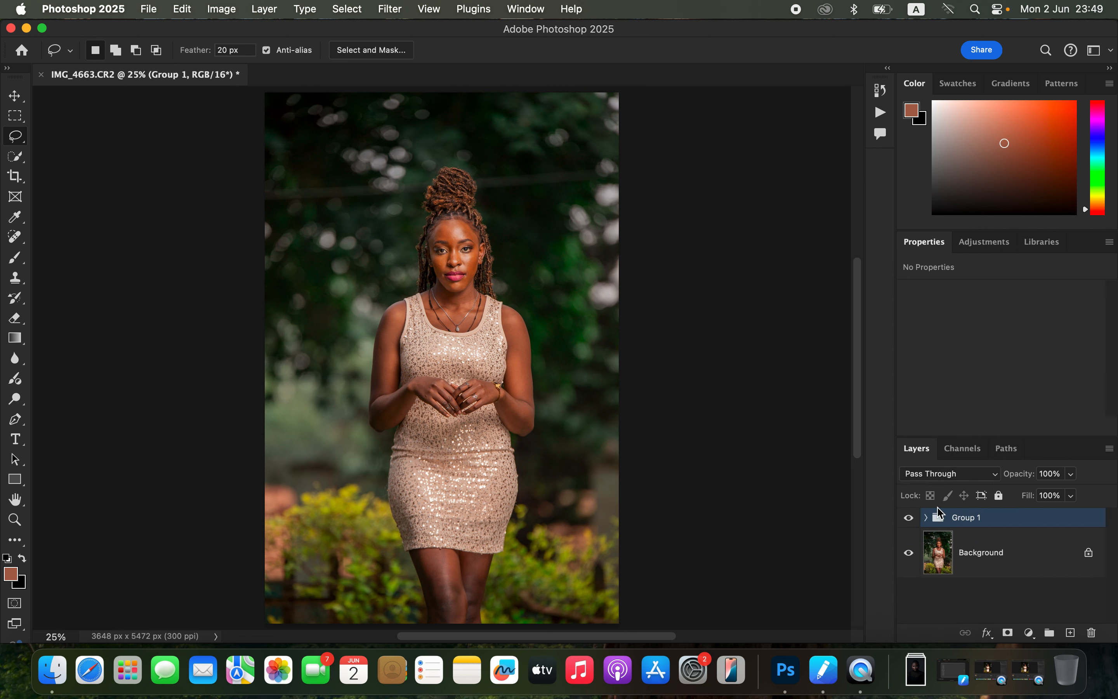
{"action": "left_click", "coordinate": [927, 518]}
Hide the texture layer, select the color layer and activate the Mixer Brush with a cleaned brush.
{"action": "left_click", "coordinate": [1009, 611]}
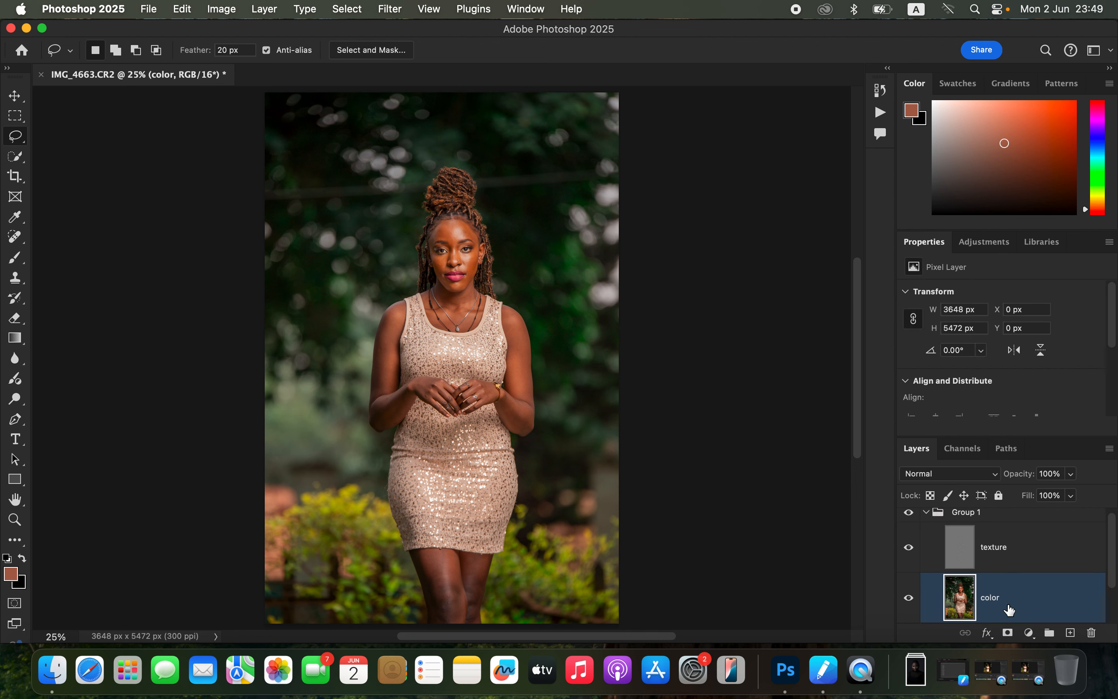
{"action": "left_click", "coordinate": [908, 547]}
{"action": "left_click", "coordinate": [19, 259]}
{"action": "left_click", "coordinate": [80, 257]}
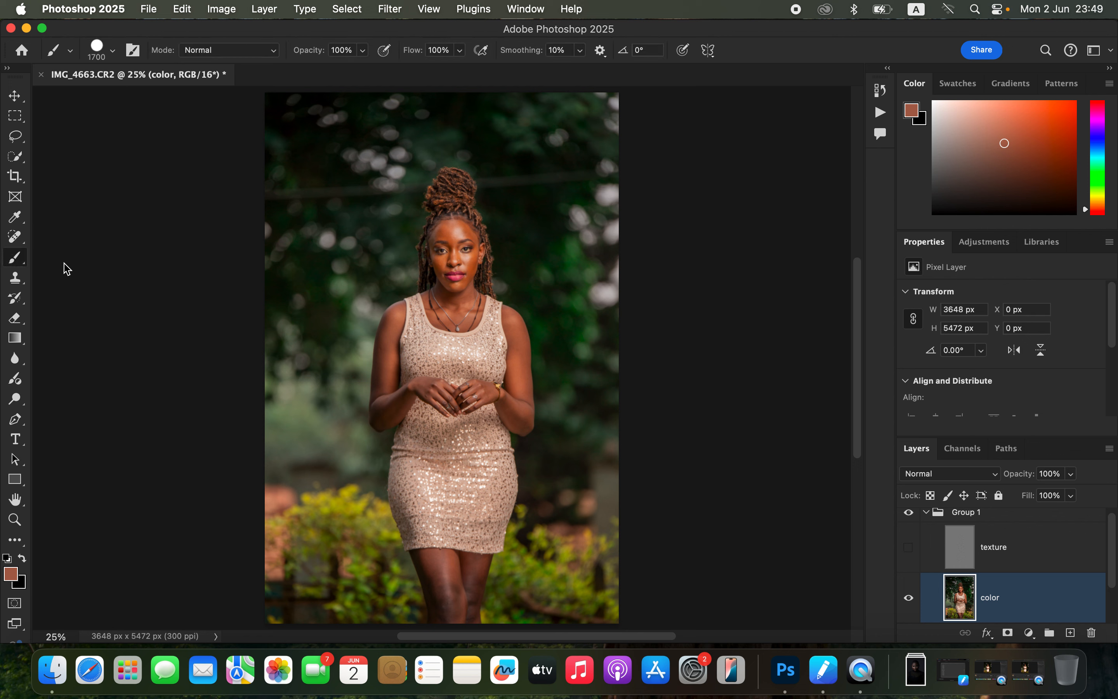
{"action": "left_click", "coordinate": [15, 257]}
{"action": "left_click", "coordinate": [85, 301]}
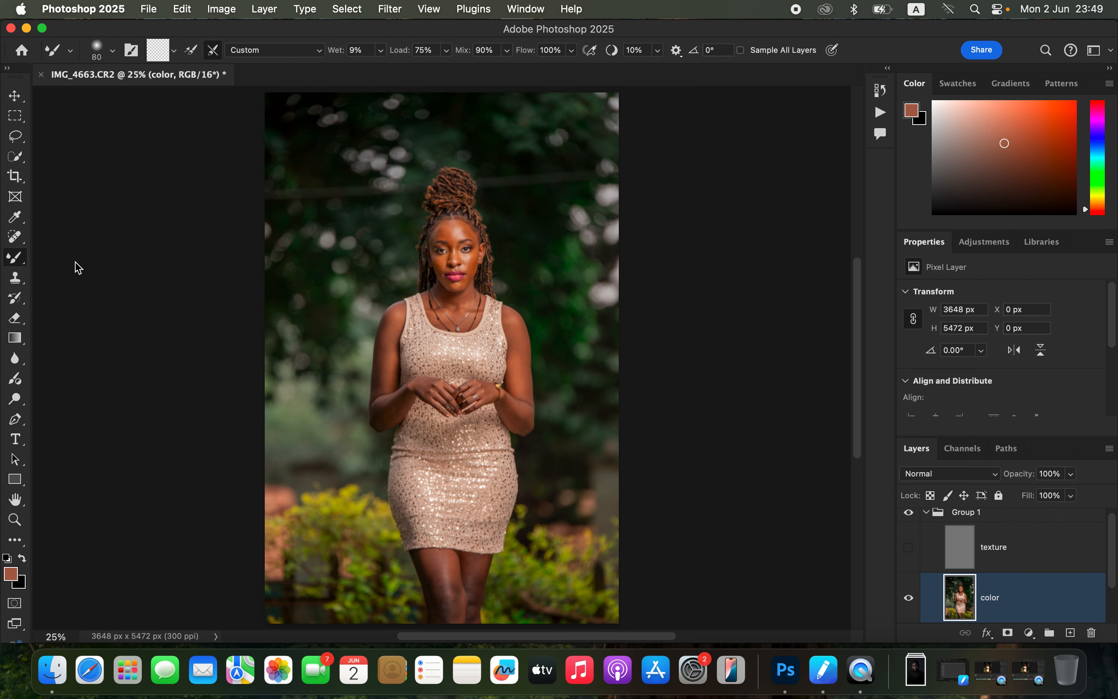
{"action": "left_click", "coordinate": [176, 51]}
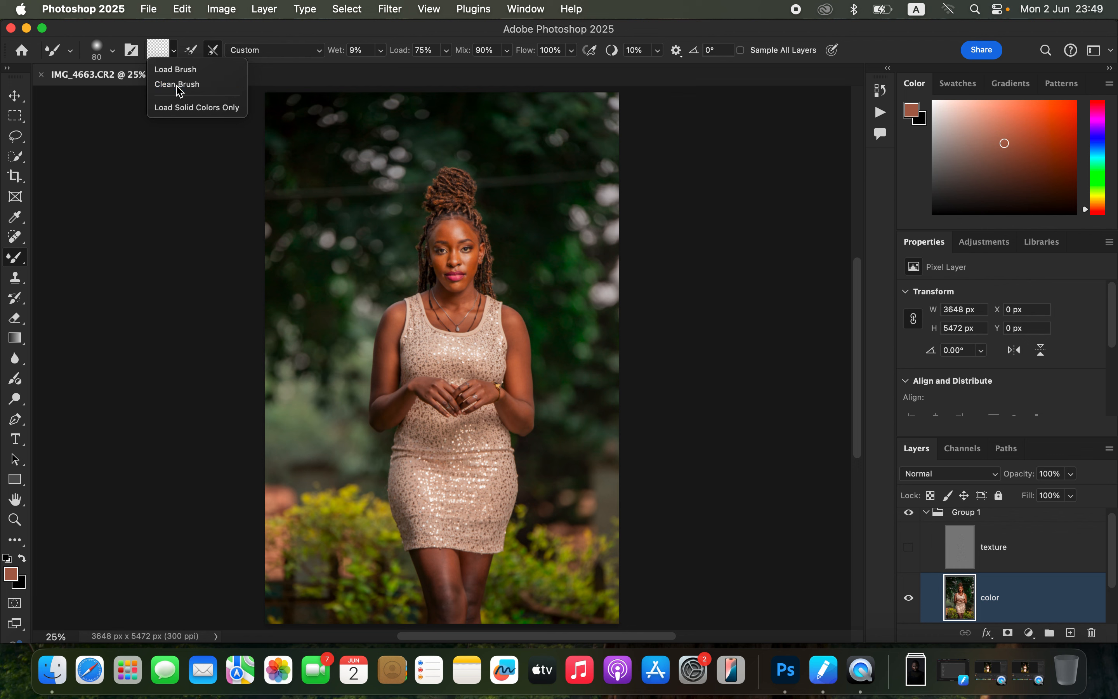
{"action": "left_click", "coordinate": [175, 87]}
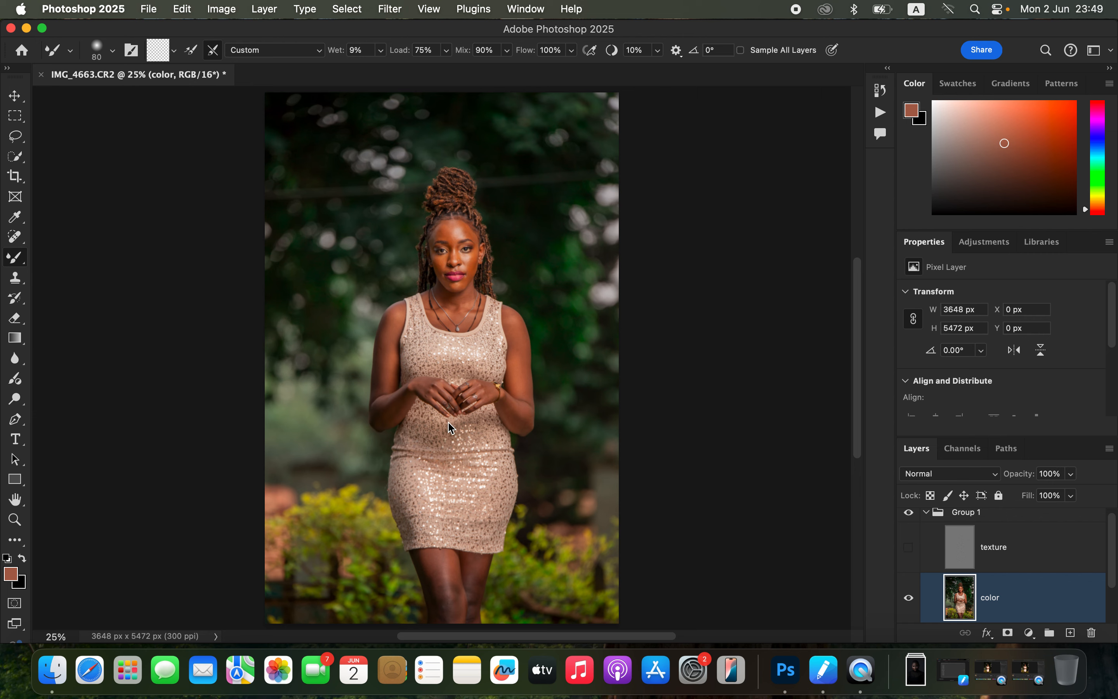
Blend the skin tones of the face, neck, arms and hands on the color layer with the Mixer Brush.
{"action": "scroll", "coordinate": [431, 445], "scroll_direction": "up", "scroll_amount": 5}
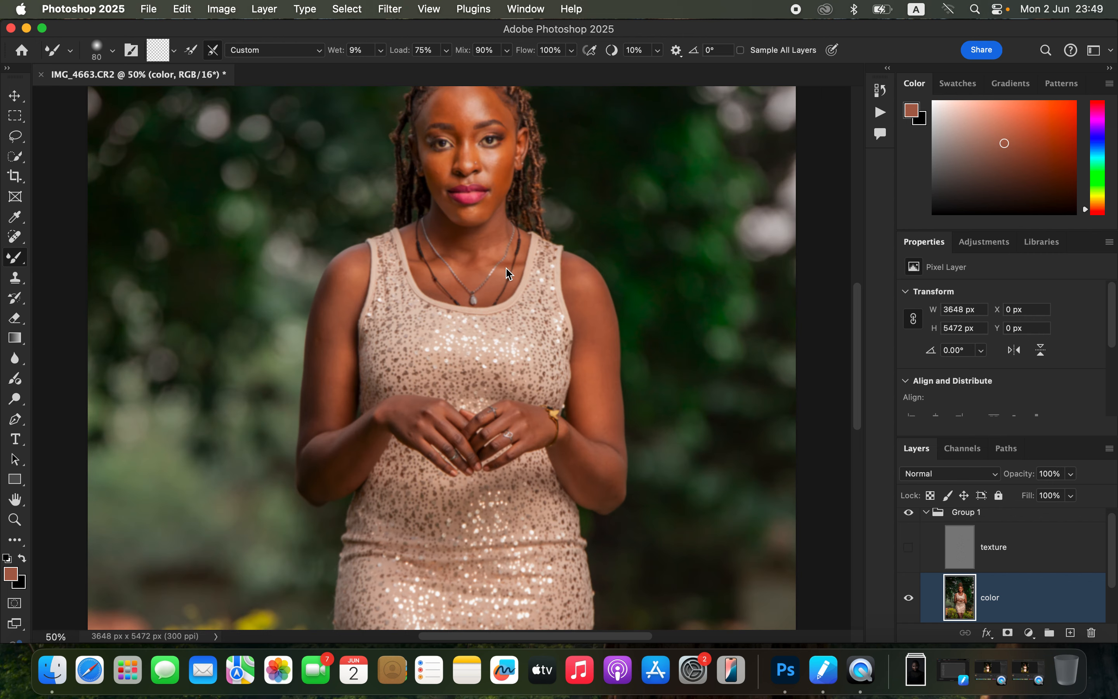
{"action": "scroll", "coordinate": [508, 272], "scroll_direction": "up", "scroll_amount": 4}
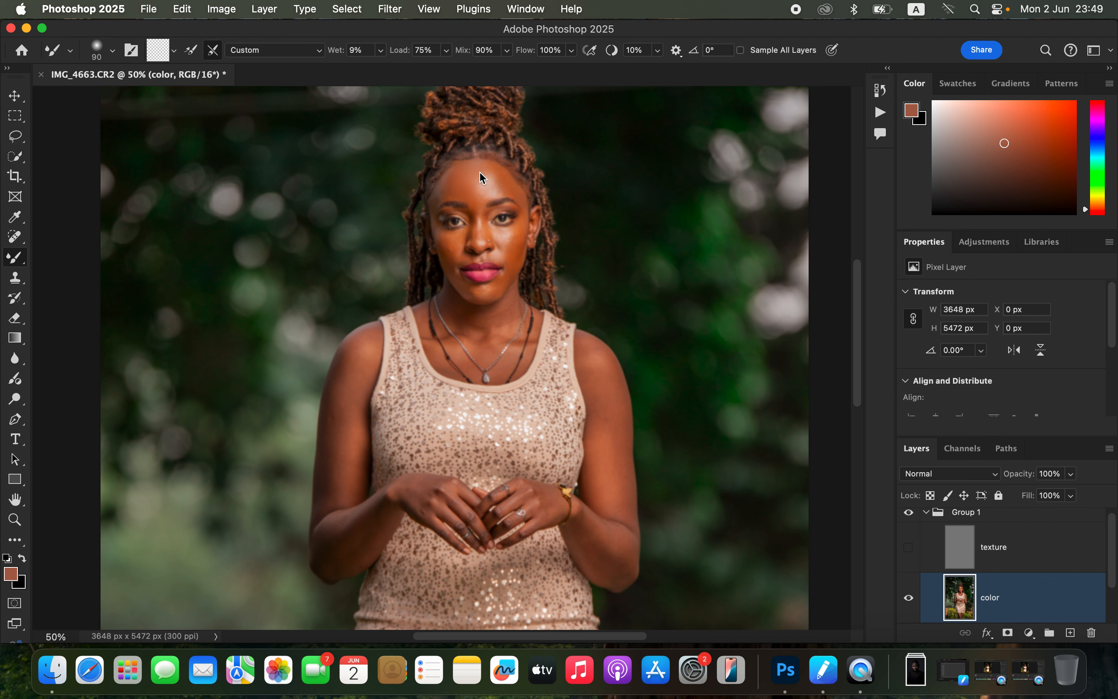
{"action": "mouse_move", "coordinate": [492, 188]}
{"action": "left_mouse_down"}
{"action": "mouse_move", "coordinate": [483, 180]}
{"action": "mouse_move", "coordinate": [487, 195]}
{"action": "mouse_move", "coordinate": [501, 187]}
{"action": "mouse_move", "coordinate": [489, 172]}
{"action": "mouse_move", "coordinate": [518, 194]}
{"action": "mouse_move", "coordinate": [493, 172]}
{"action": "mouse_move", "coordinate": [472, 179]}
{"action": "mouse_move", "coordinate": [477, 198]}
{"action": "mouse_move", "coordinate": [457, 181]}
{"action": "mouse_move", "coordinate": [440, 197]}
{"action": "mouse_move", "coordinate": [449, 210]}
{"action": "mouse_move", "coordinate": [439, 220]}
{"action": "mouse_move", "coordinate": [444, 236]}
{"action": "mouse_move", "coordinate": [464, 240]}
{"action": "mouse_move", "coordinate": [453, 252]}
{"action": "mouse_move", "coordinate": [448, 243]}
{"action": "mouse_move", "coordinate": [517, 238]}
{"action": "mouse_move", "coordinate": [515, 250]}
{"action": "mouse_move", "coordinate": [503, 235]}
{"action": "mouse_move", "coordinate": [509, 281]}
{"action": "mouse_move", "coordinate": [471, 295]}
{"action": "mouse_move", "coordinate": [457, 275]}
{"action": "left_mouse_up"}
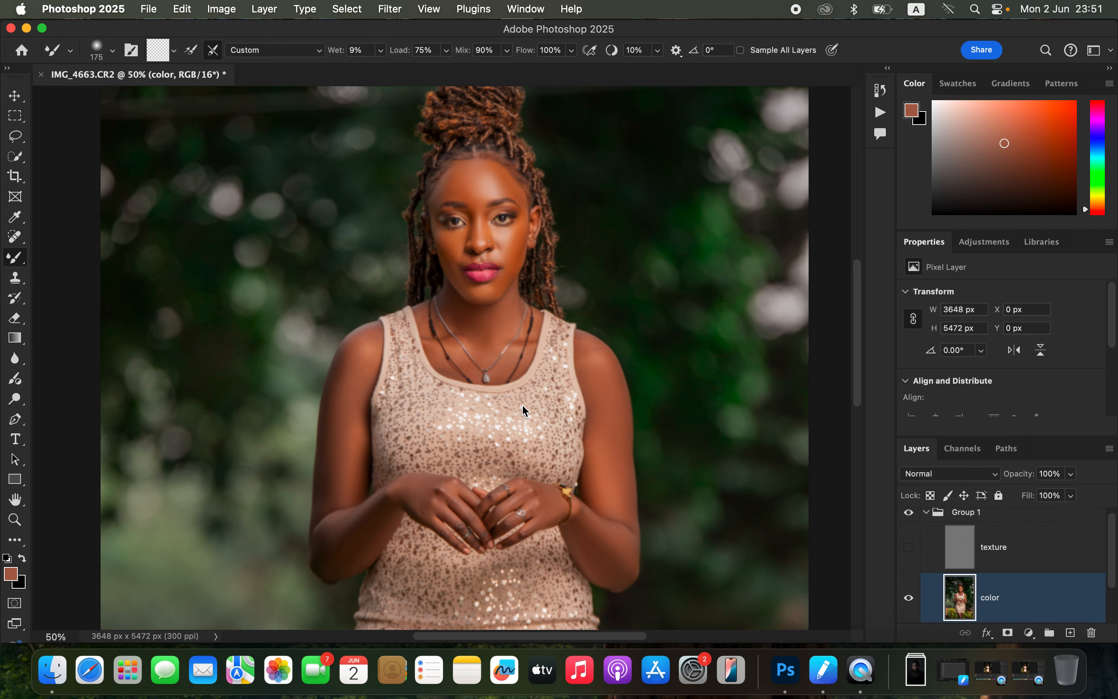
Smooth the skin of both legs below the dress with a 200-pixel Mixer Brush.
{"action": "scroll", "coordinate": [588, 531], "scroll_direction": "down", "scroll_amount": 10}
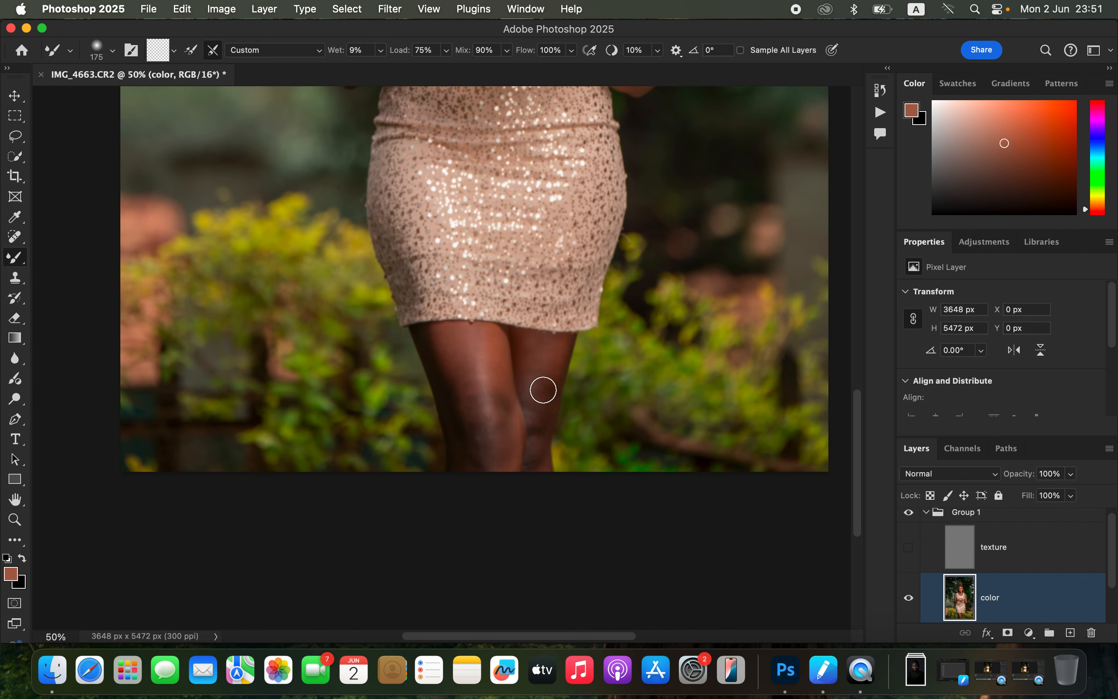
{"action": "key", "text": "["}
{"action": "mouse_move", "coordinate": [488, 347]}
{"action": "left_mouse_down"}
{"action": "mouse_move", "coordinate": [501, 406]}
{"action": "mouse_move", "coordinate": [476, 382]}
{"action": "mouse_move", "coordinate": [455, 380]}
{"action": "mouse_move", "coordinate": [464, 389]}
{"action": "mouse_move", "coordinate": [454, 355]}
{"action": "mouse_move", "coordinate": [471, 403]}
{"action": "mouse_move", "coordinate": [452, 340]}
{"action": "mouse_move", "coordinate": [489, 342]}
{"action": "mouse_move", "coordinate": [509, 374]}
{"action": "mouse_move", "coordinate": [537, 361]}
{"action": "mouse_move", "coordinate": [532, 390]}
{"action": "mouse_move", "coordinate": [549, 357]}
{"action": "mouse_move", "coordinate": [539, 434]}
{"action": "mouse_move", "coordinate": [524, 353]}
{"action": "mouse_move", "coordinate": [558, 354]}
{"action": "mouse_move", "coordinate": [509, 412]}
{"action": "mouse_move", "coordinate": [466, 420]}
{"action": "mouse_move", "coordinate": [469, 464]}
{"action": "mouse_move", "coordinate": [497, 387]}
{"action": "mouse_move", "coordinate": [499, 441]}
{"action": "mouse_move", "coordinate": [479, 389]}
{"action": "mouse_move", "coordinate": [482, 324]}
{"action": "mouse_move", "coordinate": [506, 419]}
{"action": "mouse_move", "coordinate": [535, 418]}
{"action": "mouse_move", "coordinate": [536, 469]}
{"action": "mouse_move", "coordinate": [536, 379]}
{"action": "mouse_move", "coordinate": [485, 440]}
{"action": "mouse_move", "coordinate": [462, 413]}
{"action": "mouse_move", "coordinate": [461, 476]}
{"action": "left_mouse_up"}
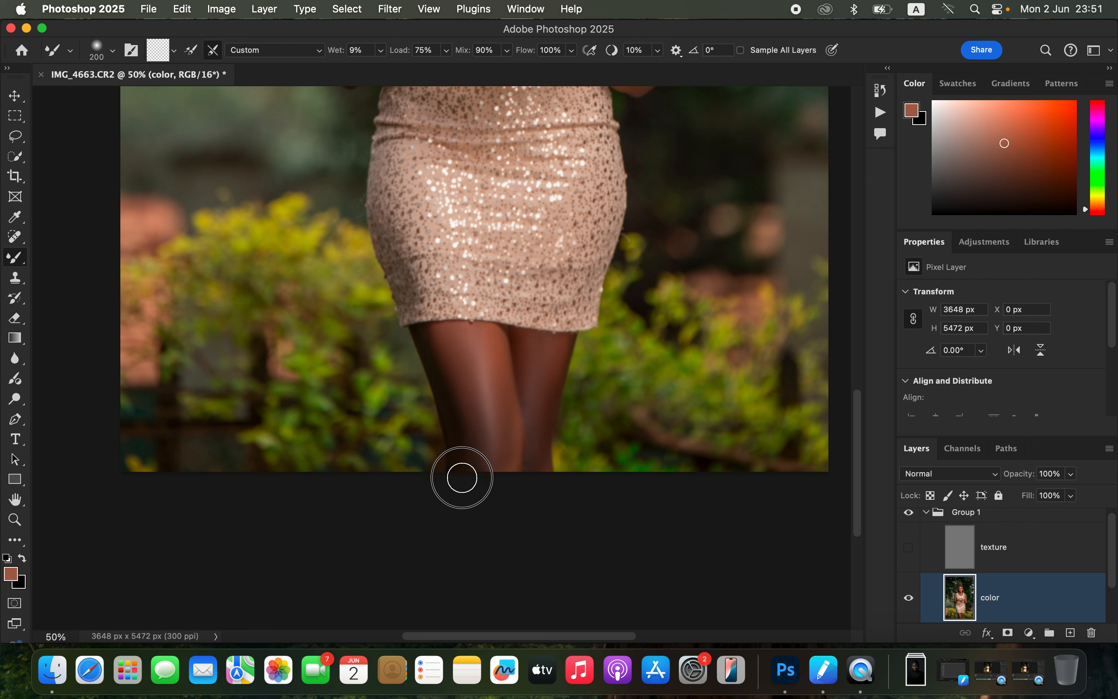
Show the texture layer and toggle the group's visibility to compare the upper-body skin before and after smoothing.
{"action": "left_click", "coordinate": [908, 548]}
{"action": "left_click_drag", "start_coordinate": [855, 498], "coordinate": [858, 387]}
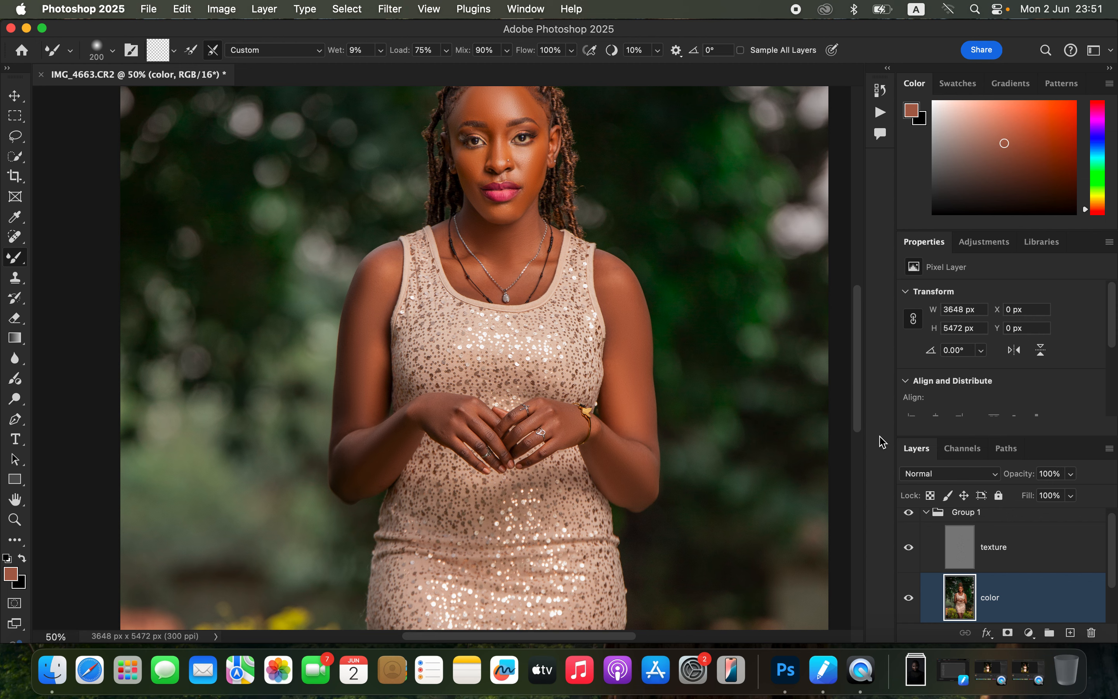
{"action": "left_click", "coordinate": [909, 514]}
Select the texture layer and activate the Clone Stamp tool, keeping sampling on the current layer.
{"action": "left_click", "coordinate": [1009, 560]}
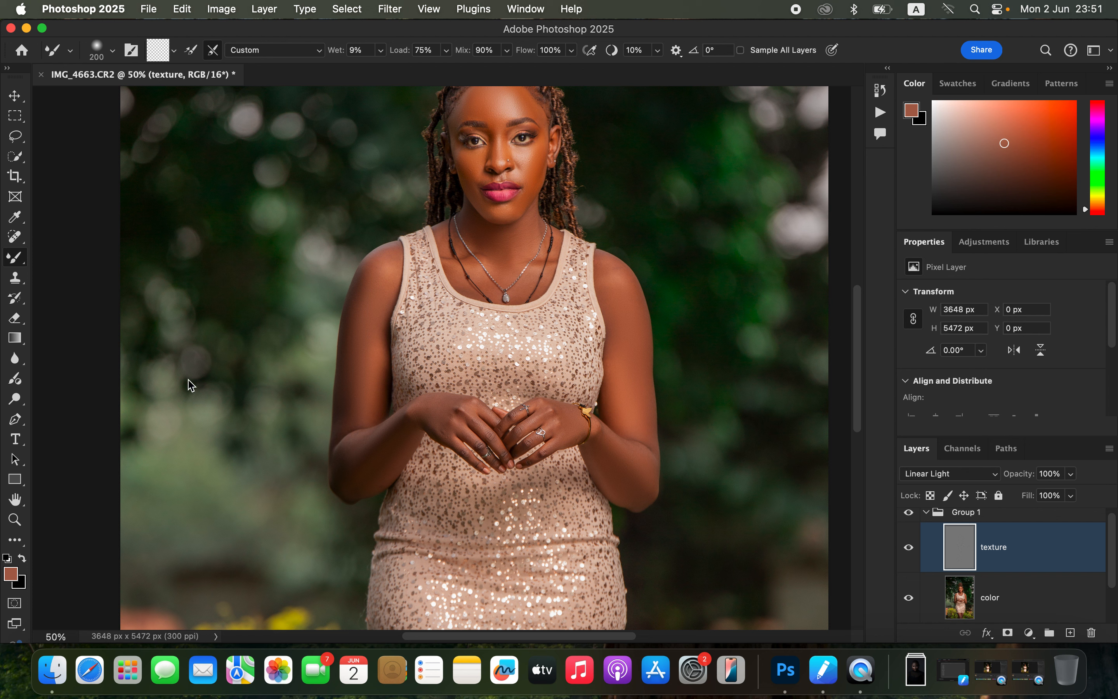
{"action": "left_click", "coordinate": [24, 283]}
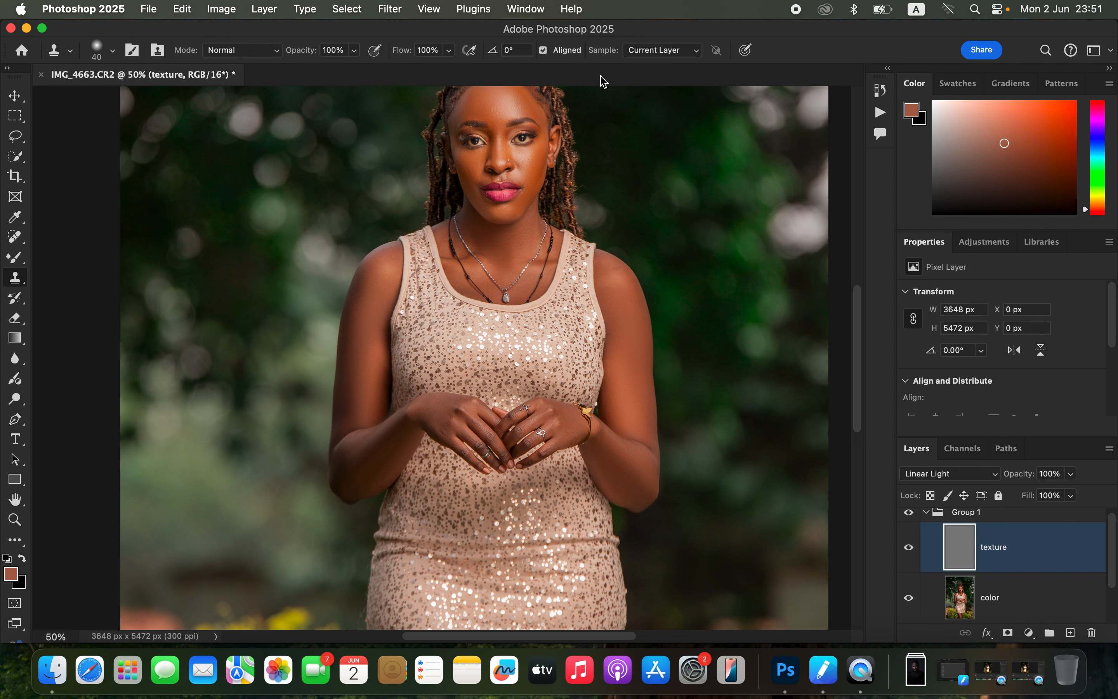
{"action": "left_click", "coordinate": [651, 52]}
{"action": "left_click", "coordinate": [651, 52]}
Clone clean texture over the bumps on the subject's right cheek at 300% zoom with a 20-pixel brush.
{"action": "key", "text": "super+equal"}
{"action": "key", "text": "super+equal"}
{"action": "left_click_drag", "start_coordinate": [573, 228], "coordinate": [581, 355]}
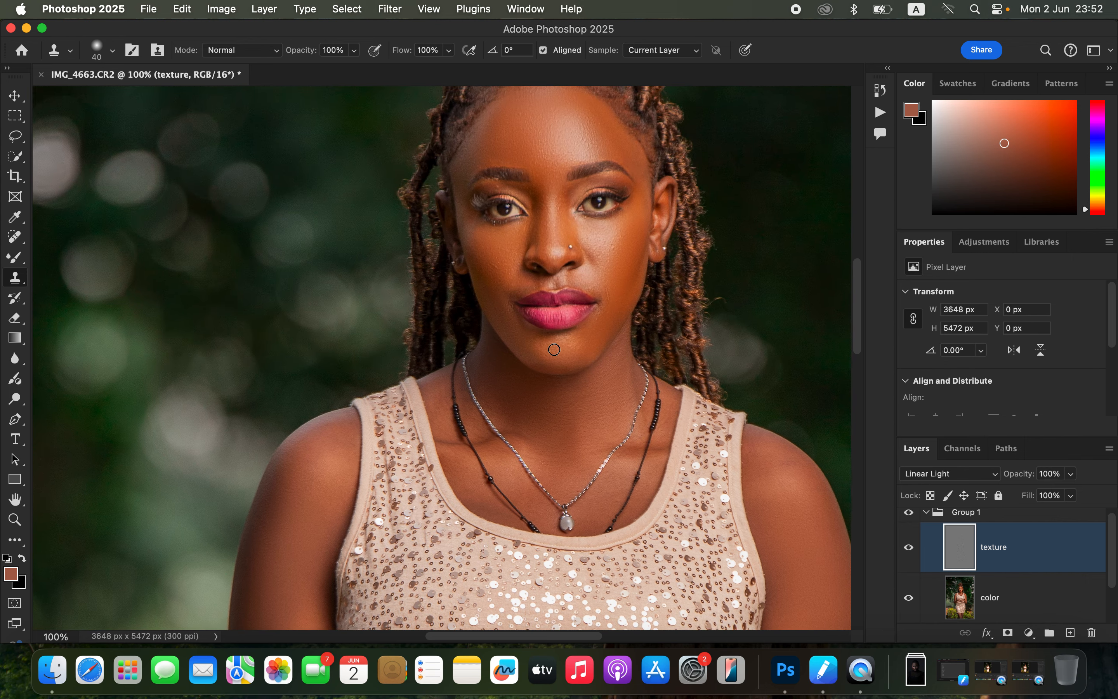
{"action": "key", "text": "super+equal"}
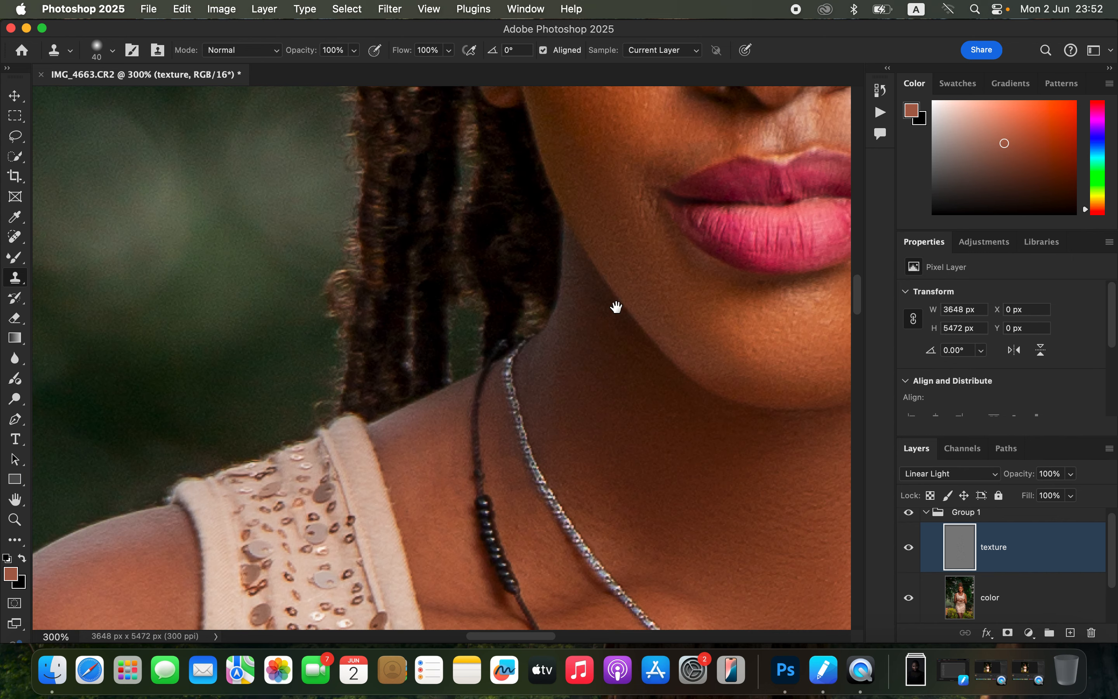
{"action": "key", "text": "super+equal"}
{"action": "scroll", "coordinate": [588, 355], "scroll_direction": "up", "scroll_amount": 3}
{"action": "scroll", "coordinate": [588, 355], "scroll_direction": "right", "scroll_amount": 3}
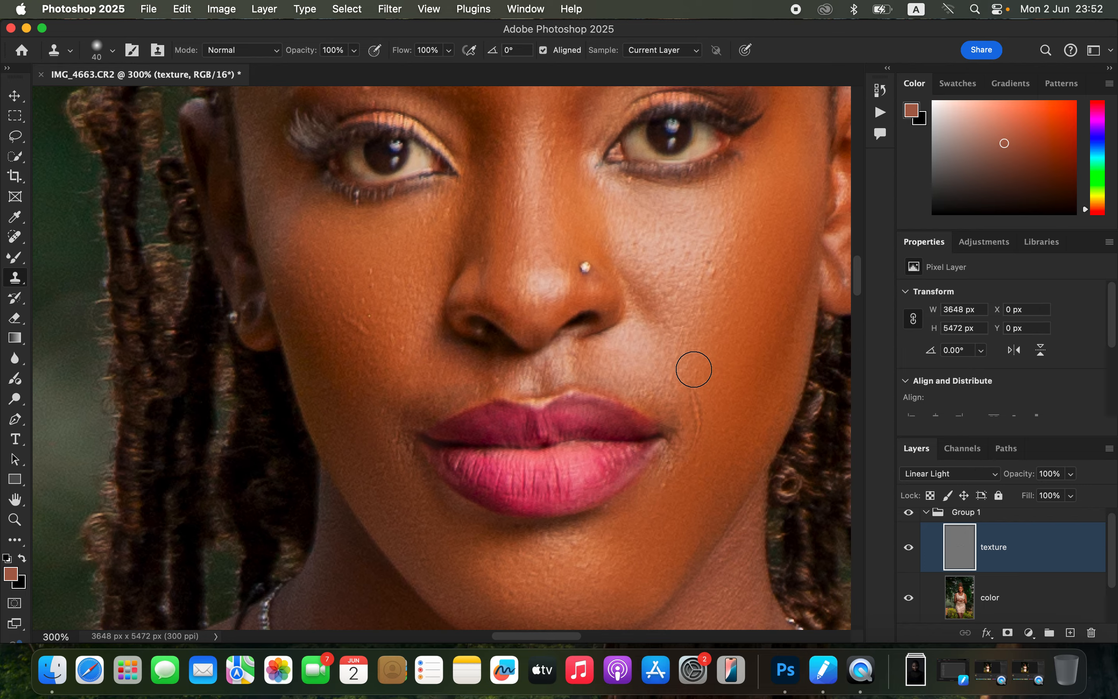
{"action": "key", "text": "bracketleft"}
{"action": "key", "text": "bracketleft"}
{"action": "key", "text": "bracketright"}
{"action": "key", "text": "bracketleft"}
{"action": "left_click", "coordinate": [380, 355], "text": "alt"}
{"action": "mouse_move", "coordinate": [358, 344]}
{"action": "left_mouse_down"}
{"action": "mouse_move", "coordinate": [344, 328]}
{"action": "mouse_move", "coordinate": [363, 308]}
{"action": "mouse_move", "coordinate": [367, 272]}
{"action": "left_mouse_up"}
{"action": "left_click", "coordinate": [369, 328], "text": "alt"}
{"action": "left_click", "coordinate": [370, 310], "text": "alt"}
{"action": "left_click", "coordinate": [370, 272]}
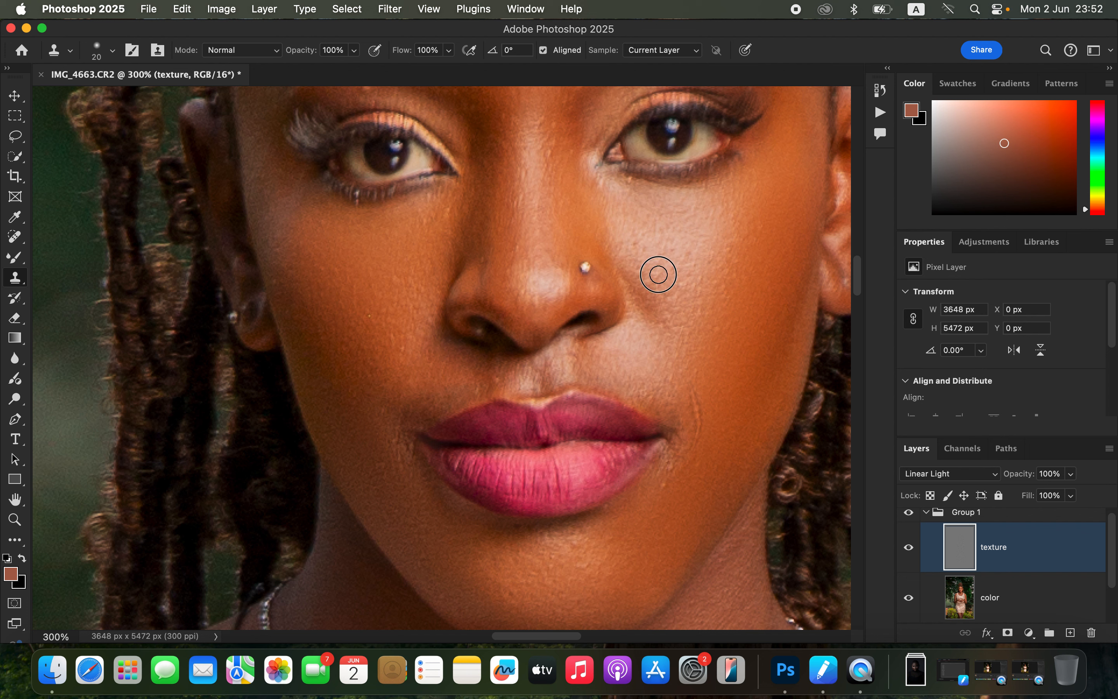
Clone out the blemishes on the subject's left cheek and the creases beside both corners of the mouth.
{"action": "left_click", "coordinate": [658, 257], "text": "alt"}
{"action": "left_click", "coordinate": [635, 240]}
{"action": "left_click", "coordinate": [719, 389], "text": "alt"}
{"action": "left_click", "coordinate": [696, 381]}
{"action": "left_click", "coordinate": [705, 411], "text": "alt"}
{"action": "left_click", "coordinate": [690, 410]}
{"action": "left_click", "coordinate": [708, 427], "text": "alt"}
{"action": "left_click", "coordinate": [692, 425]}
{"action": "left_click", "coordinate": [709, 434], "text": "alt"}
{"action": "left_click", "coordinate": [692, 449]}
{"action": "left_click", "coordinate": [368, 433], "text": "alt"}
{"action": "left_click", "coordinate": [398, 437]}
{"action": "left_click_drag", "start_coordinate": [671, 294], "coordinate": [677, 279]}
Clone smooth texture over the blemishes between the eyebrows and on the lower forehead, and view the whole photo at 16.67%.
{"action": "scroll", "coordinate": [661, 375], "scroll_direction": "up", "scroll_amount": 6}
{"action": "left_click_drag", "start_coordinate": [663, 398], "coordinate": [666, 409]}
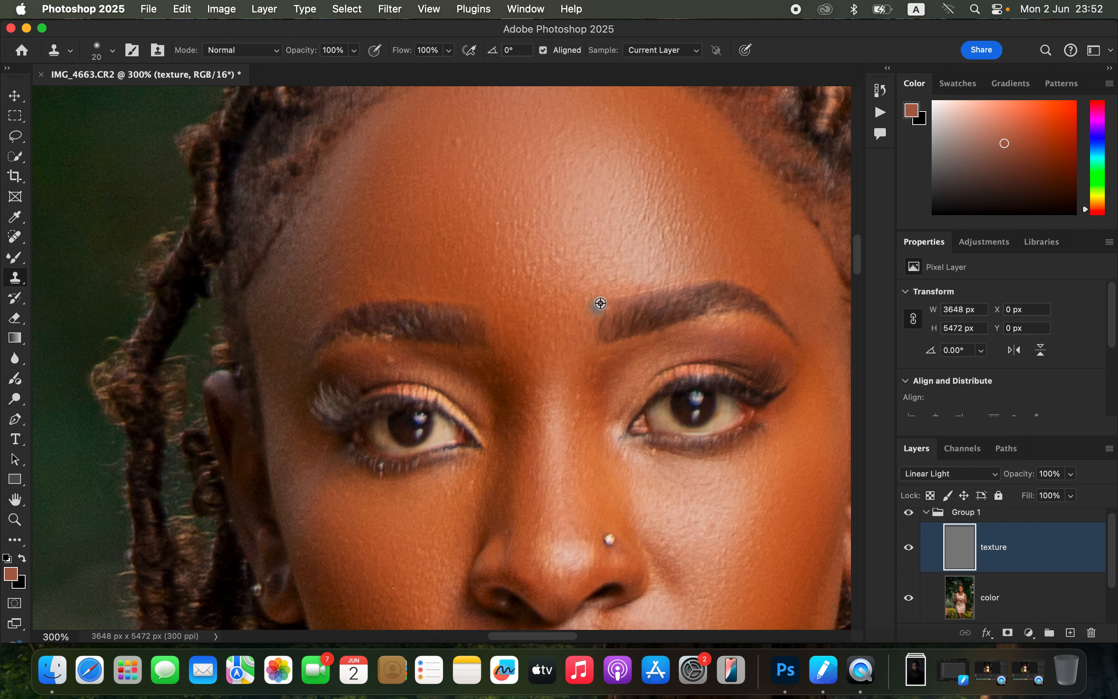
{"action": "left_click", "coordinate": [607, 272], "text": "alt"}
{"action": "left_click", "coordinate": [598, 285]}
{"action": "left_click", "coordinate": [591, 302], "text": "alt"}
{"action": "mouse_move", "coordinate": [583, 272]}
{"action": "left_mouse_down"}
{"action": "mouse_move", "coordinate": [559, 258]}
{"action": "mouse_move", "coordinate": [569, 258]}
{"action": "mouse_move", "coordinate": [541, 269]}
{"action": "mouse_move", "coordinate": [552, 267]}
{"action": "mouse_move", "coordinate": [534, 257]}
{"action": "mouse_move", "coordinate": [553, 262]}
{"action": "mouse_move", "coordinate": [521, 270]}
{"action": "left_mouse_up"}
{"action": "key", "text": "super+minus"}
{"action": "key", "text": "super+minus"}
{"action": "key", "text": "super+minus"}
{"action": "key", "text": "super+minus"}
{"action": "key", "text": "super+minus"}
{"action": "key", "text": "super+minus"}
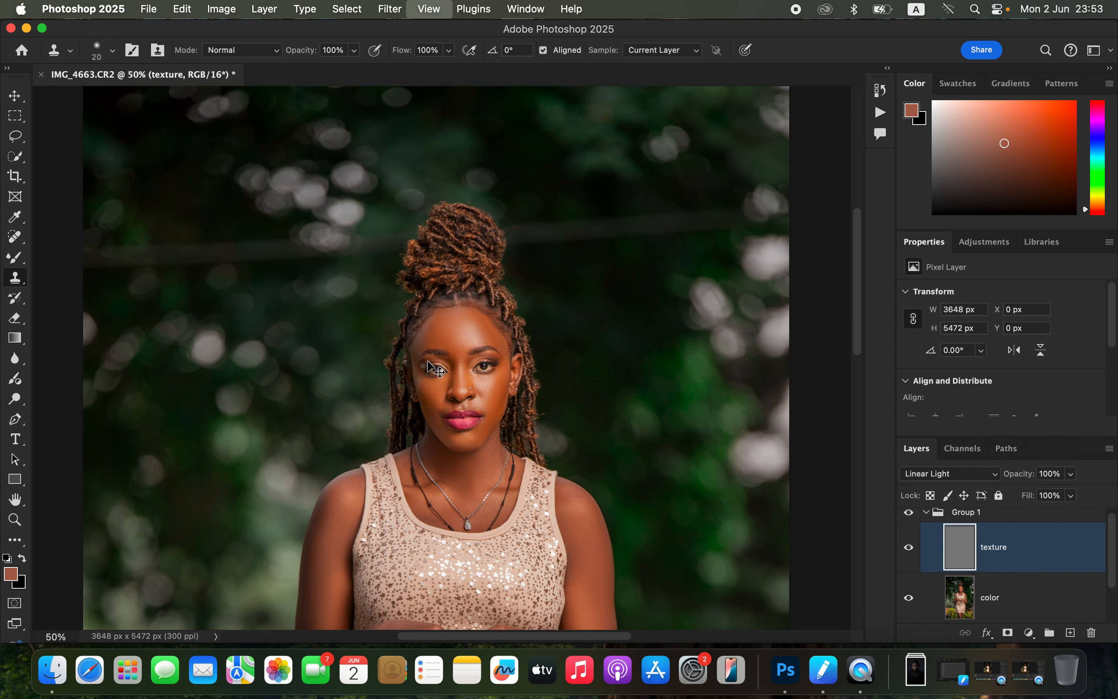
{"action": "key", "text": "super+minus"}
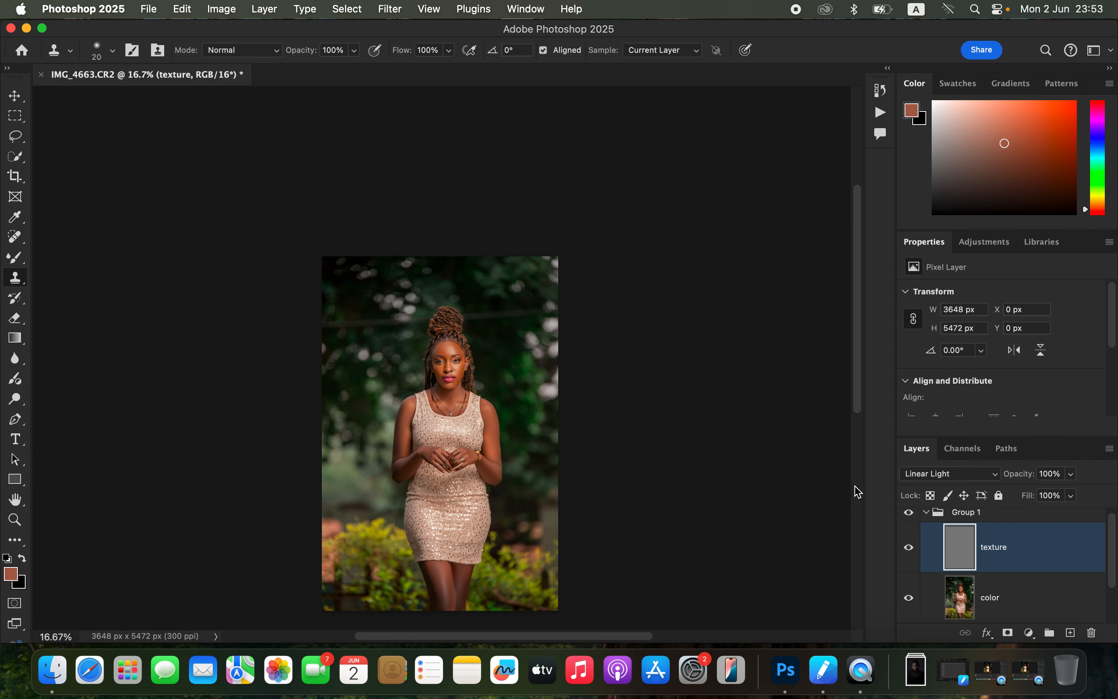
Stamp all visible layers into a new layer above Group 1 and select the legs below the dress with the Quick Selection tool.
{"action": "left_click", "coordinate": [927, 515]}
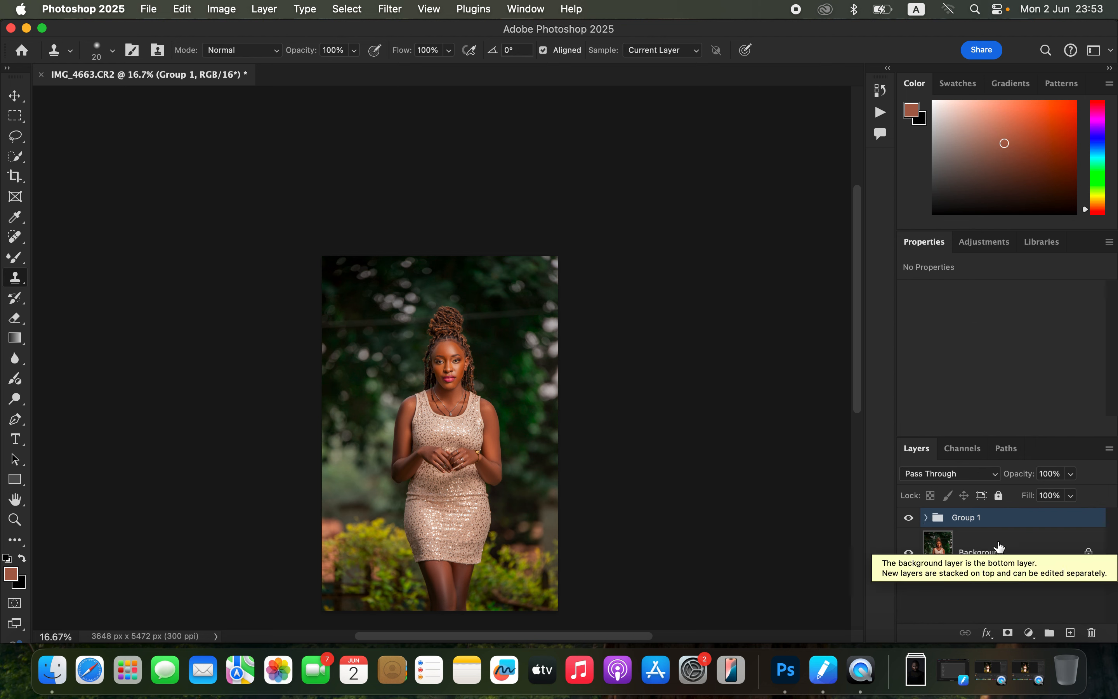
{"action": "key", "text": "super+alt+shift+e"}
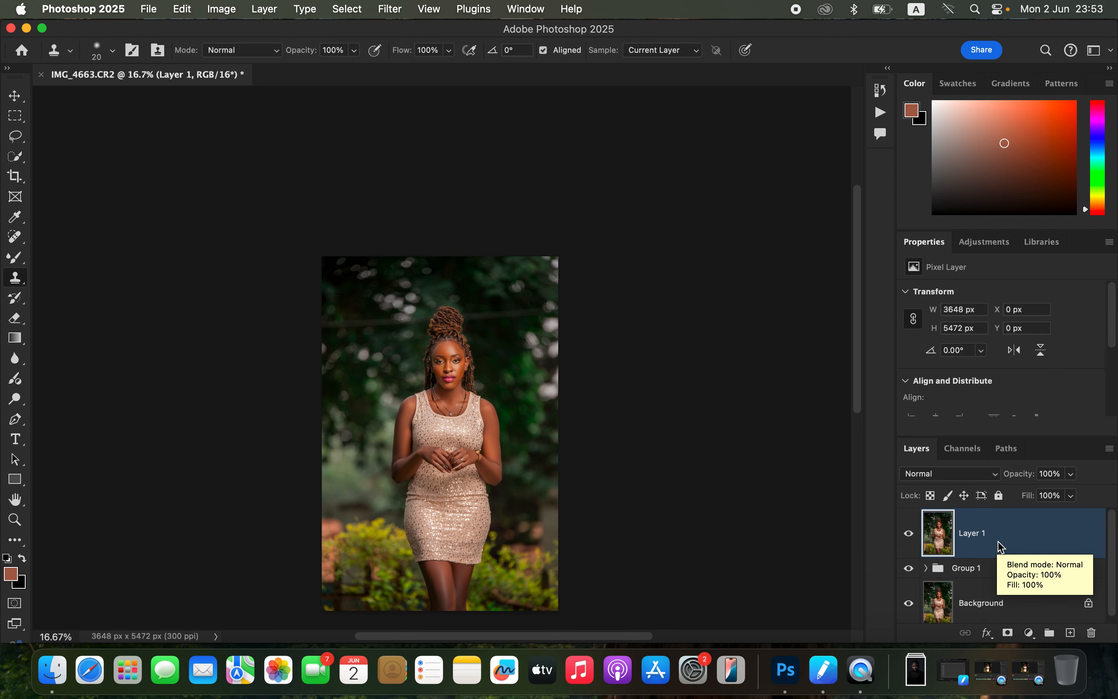
{"action": "left_click", "coordinate": [21, 161]}
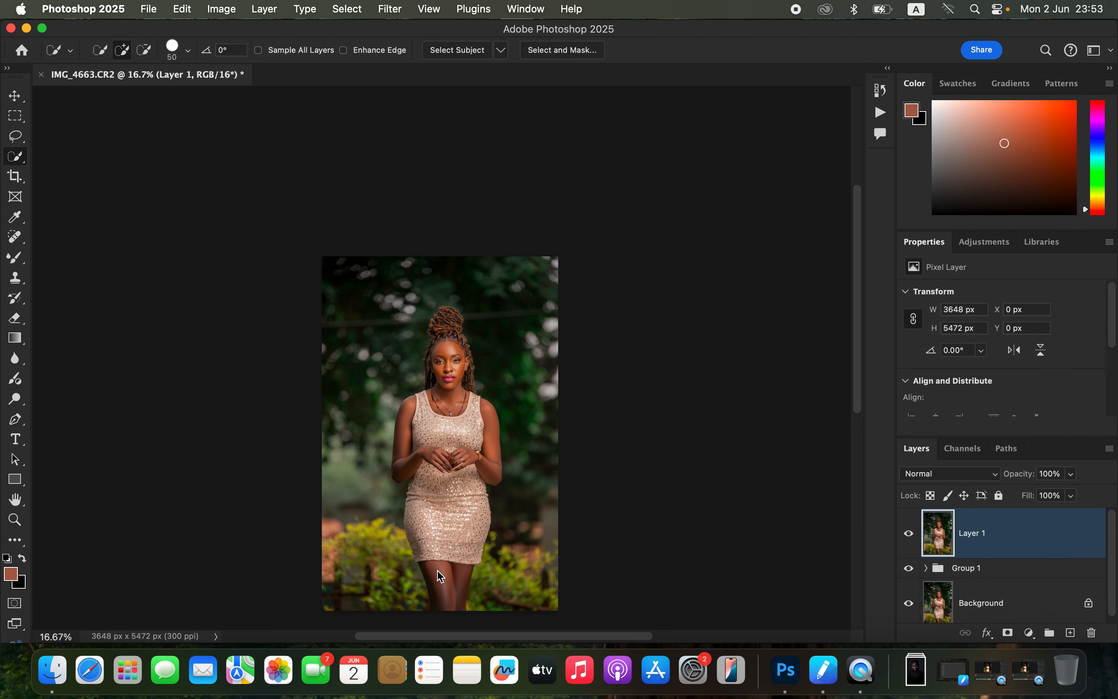
{"action": "left_click_drag", "start_coordinate": [443, 577], "coordinate": [446, 599]}
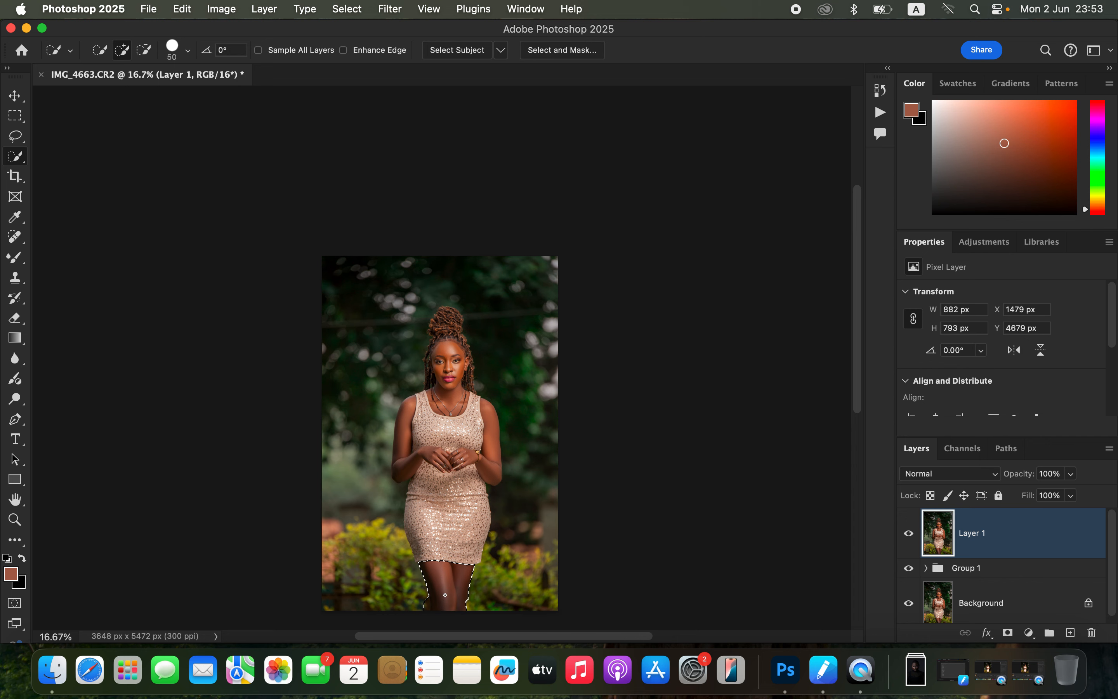
Subtract the excess background along the outer edges of both legs near the knees from the selection.
{"action": "key", "text": "super+plus"}
{"action": "key", "text": "super+plus"}
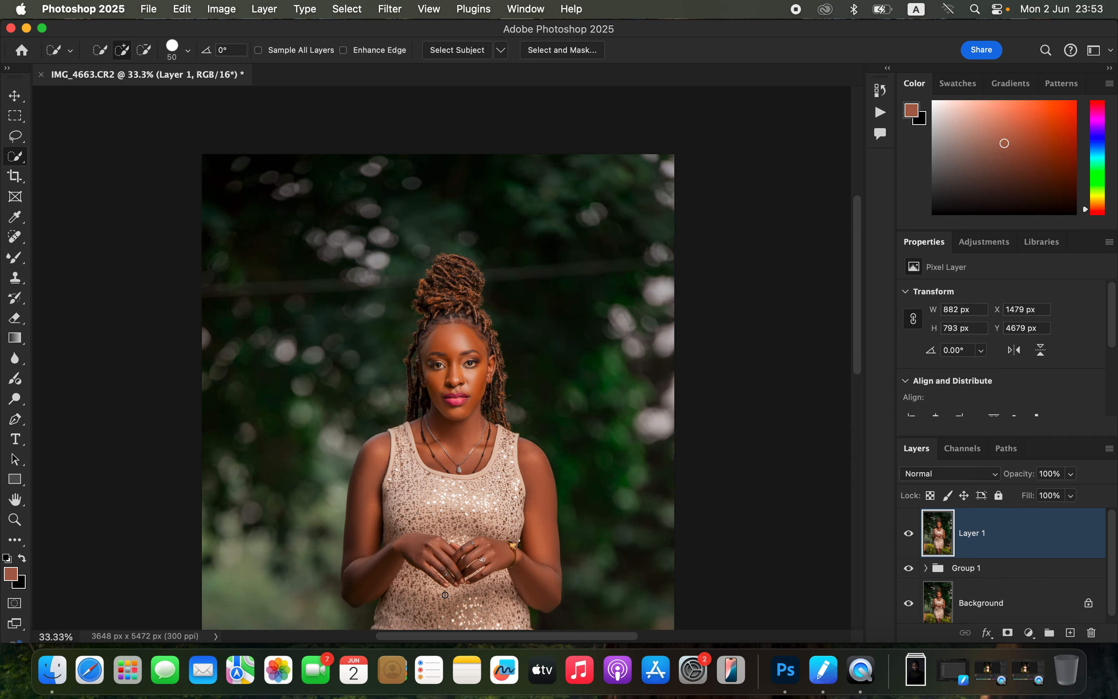
{"action": "scroll", "coordinate": [445, 595], "scroll_direction": "down", "scroll_amount": 5}
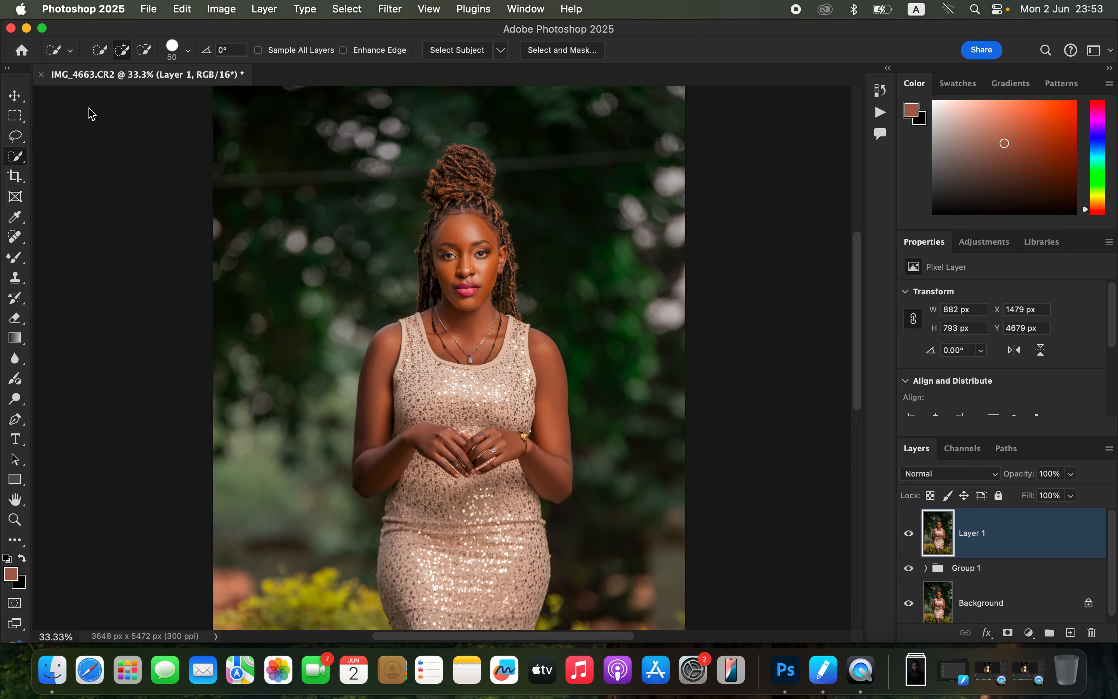
{"action": "scroll", "coordinate": [489, 378], "scroll_direction": "down", "scroll_amount": 6}
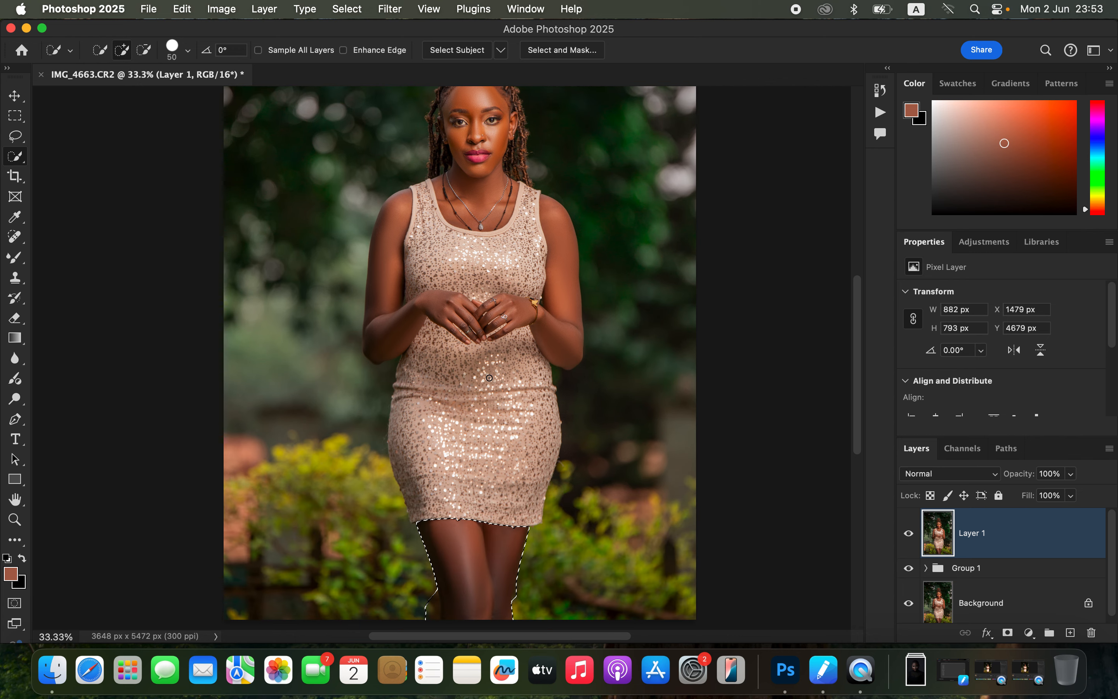
{"action": "key", "text": "super+plus"}
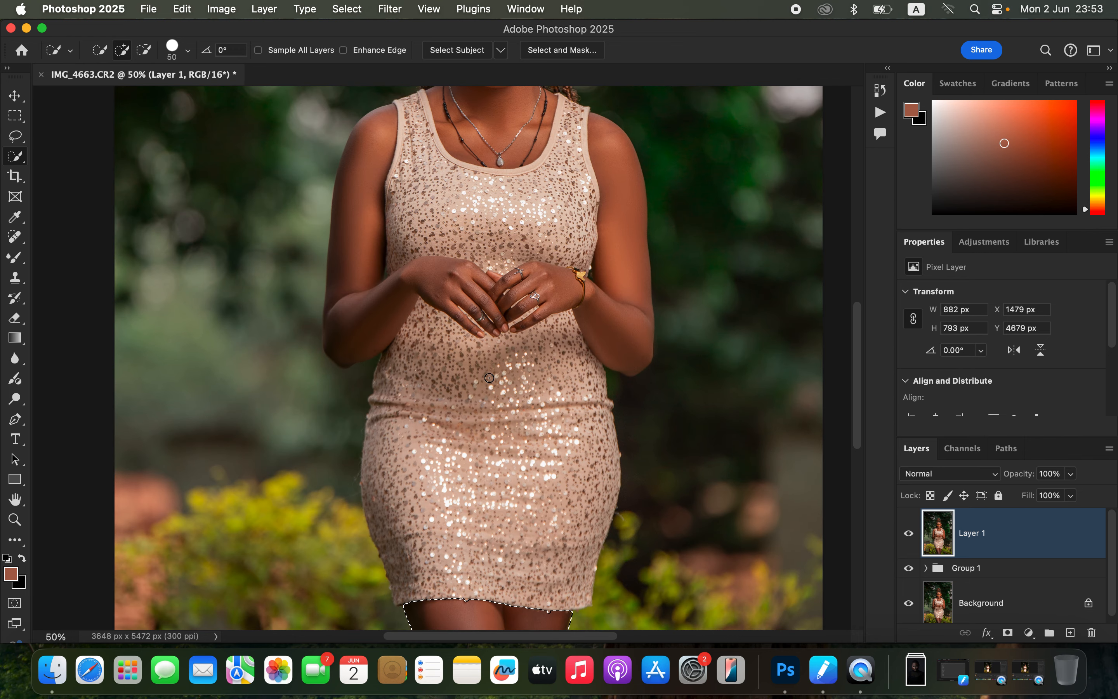
{"action": "left_click_drag", "start_coordinate": [557, 487], "coordinate": [554, 294]}
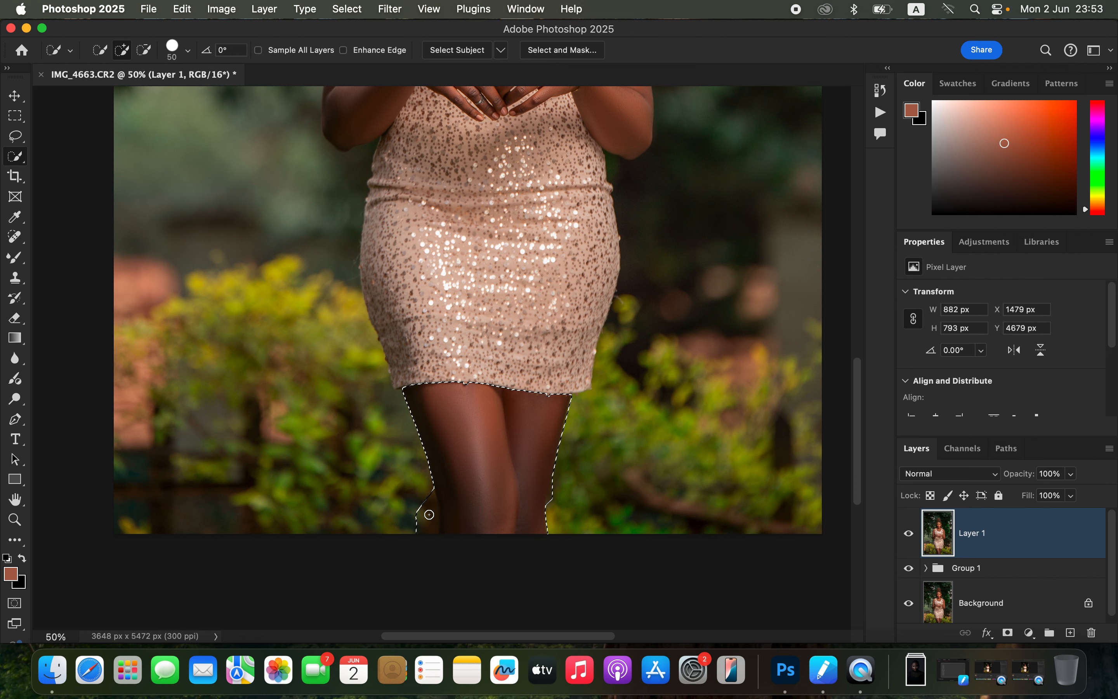
{"action": "mouse_move", "coordinate": [427, 512]}
{"action": "left_mouse_down", "text": "alt"}
{"action": "mouse_move", "coordinate": [428, 533]}
{"action": "mouse_move", "coordinate": [432, 522]}
{"action": "left_mouse_up", "text": "alt"}
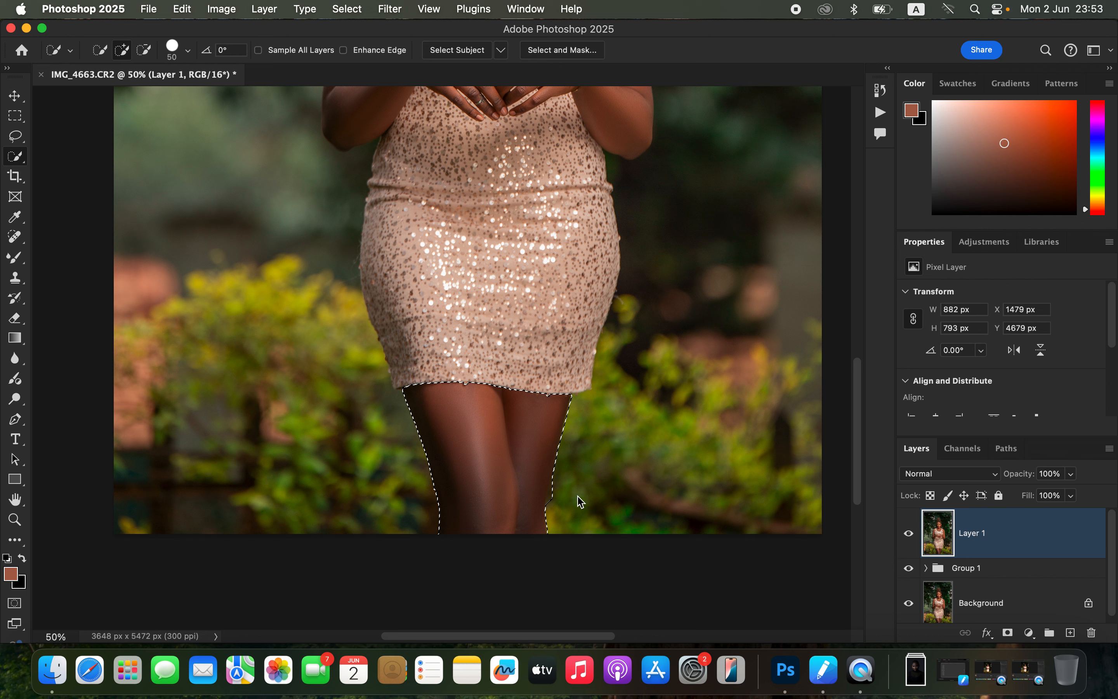
{"action": "left_click_drag", "start_coordinate": [554, 488], "coordinate": [553, 506], "text": "alt"}
Add a Brightness/Contrast adjustment layer masked to the legs, with brightness 71 and contrast -17.
{"action": "left_click", "coordinate": [1030, 634]}
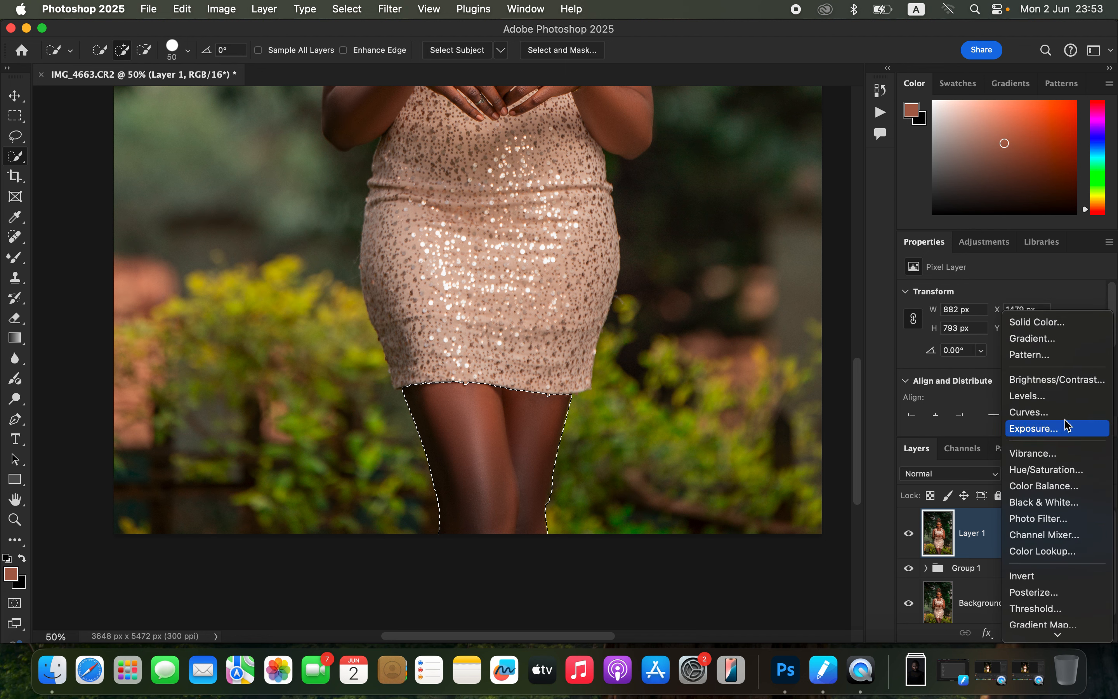
{"action": "left_click", "coordinate": [1063, 380]}
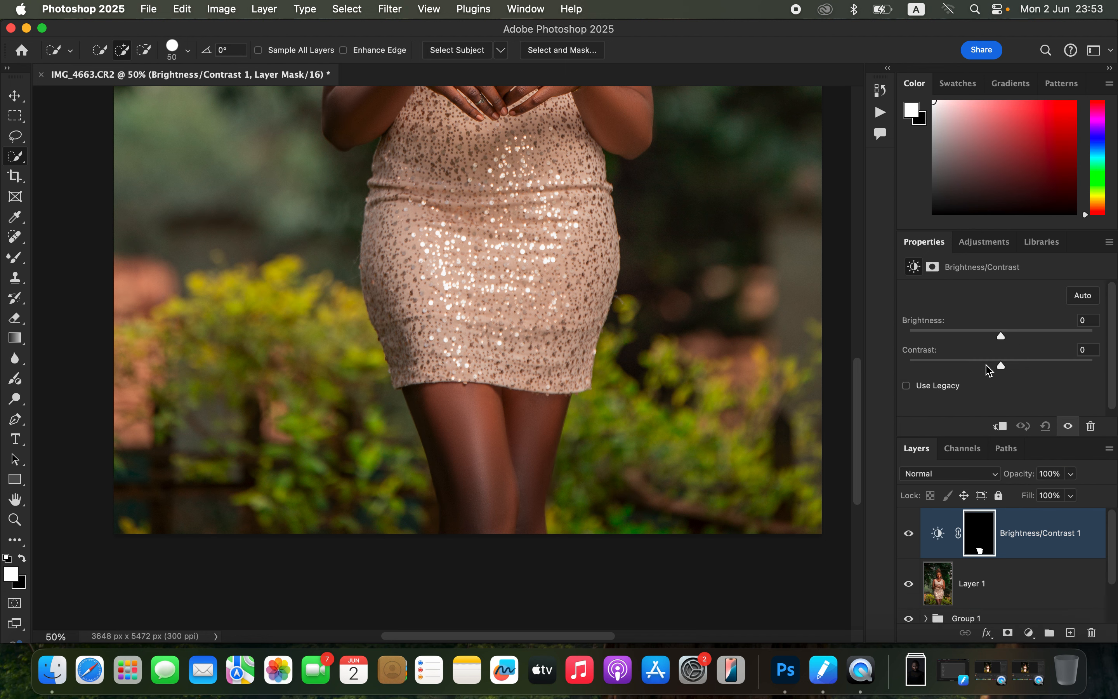
{"action": "left_click_drag", "start_coordinate": [983, 364], "coordinate": [1035, 332]}
{"action": "left_click_drag", "start_coordinate": [979, 369], "coordinate": [971, 368]}
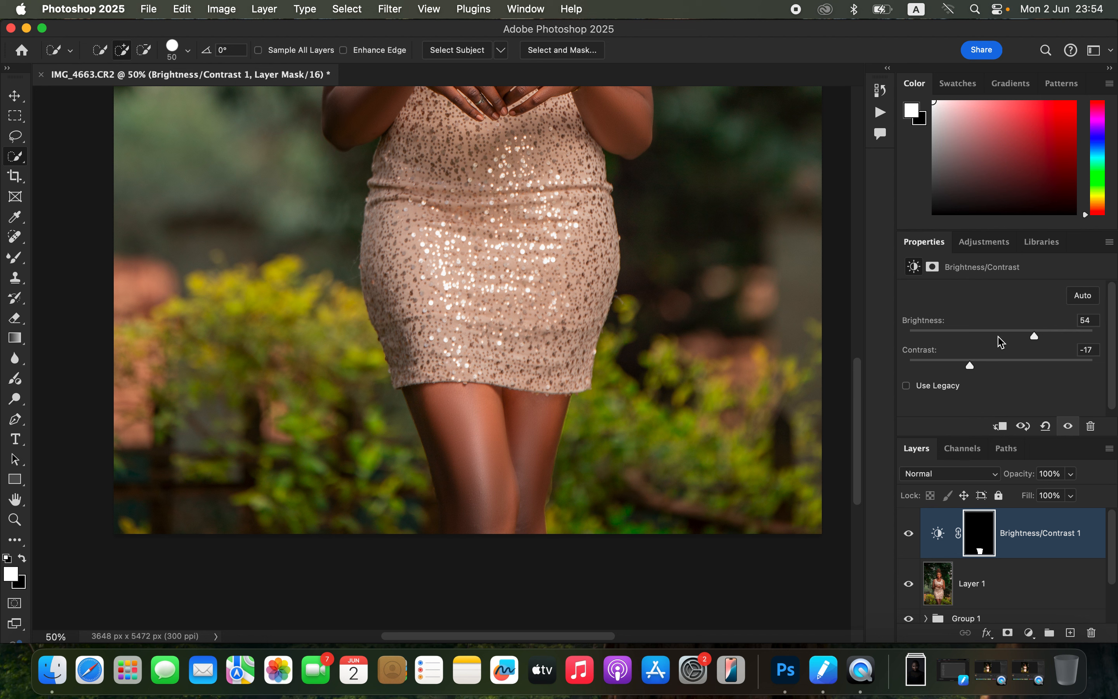
{"action": "left_click_drag", "start_coordinate": [1038, 333], "coordinate": [1045, 332]}
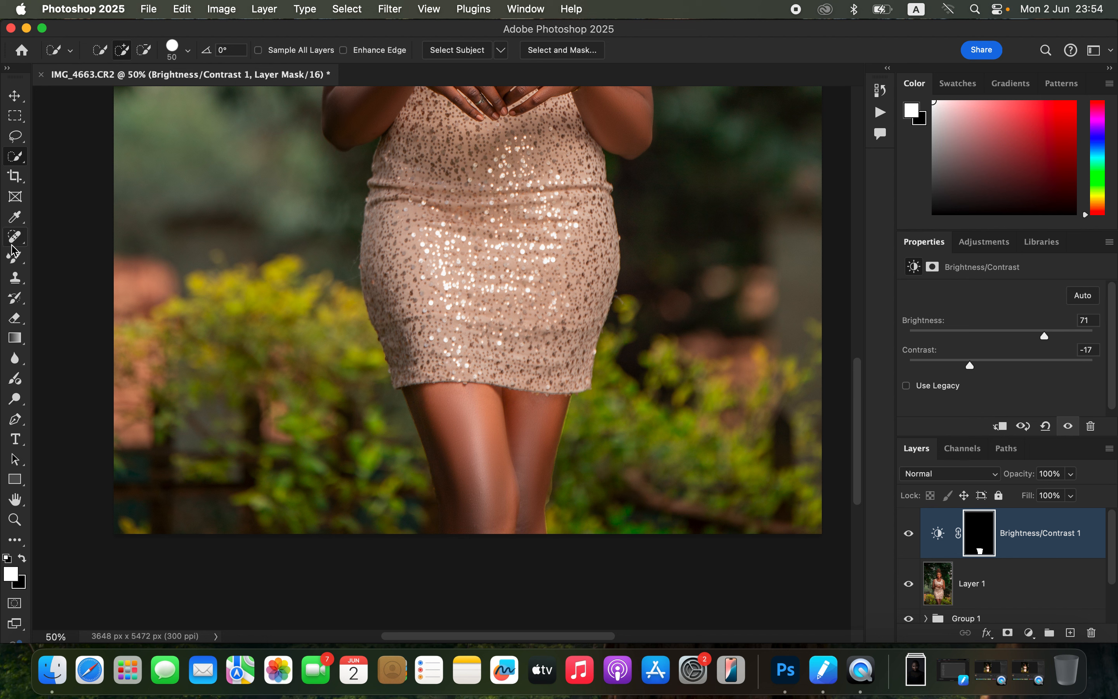
Activate the regular Brush tool with a Soft Round tip and keep white as the foreground color.
{"action": "left_click", "coordinate": [17, 261]}
{"action": "left_click", "coordinate": [15, 260]}
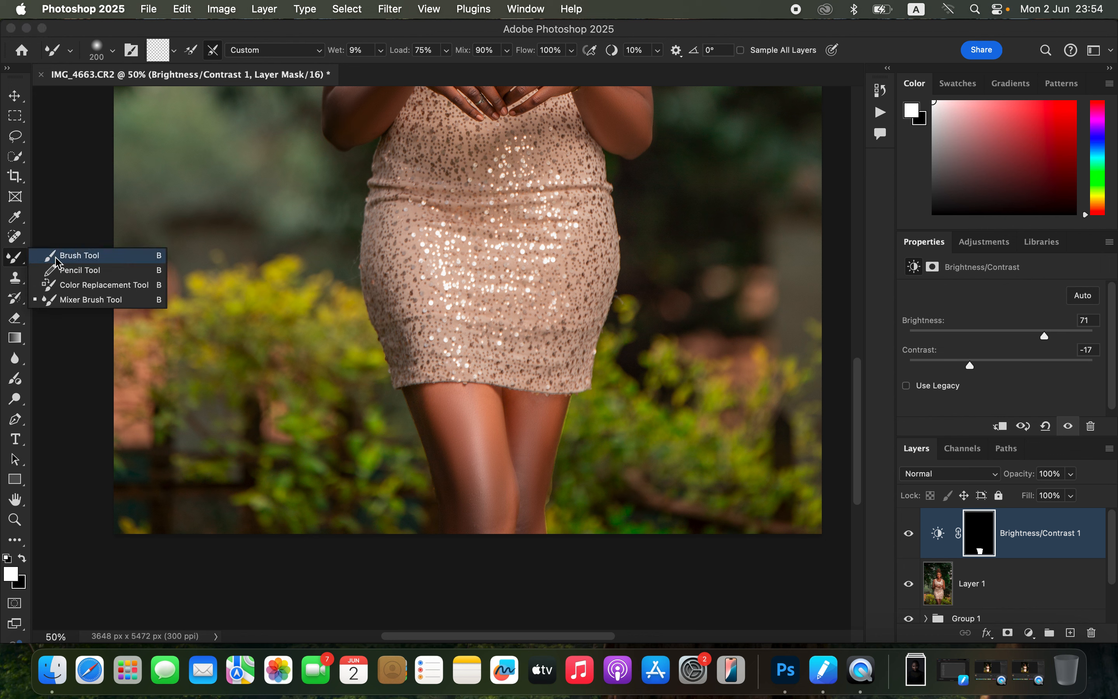
{"action": "left_click", "coordinate": [58, 259]}
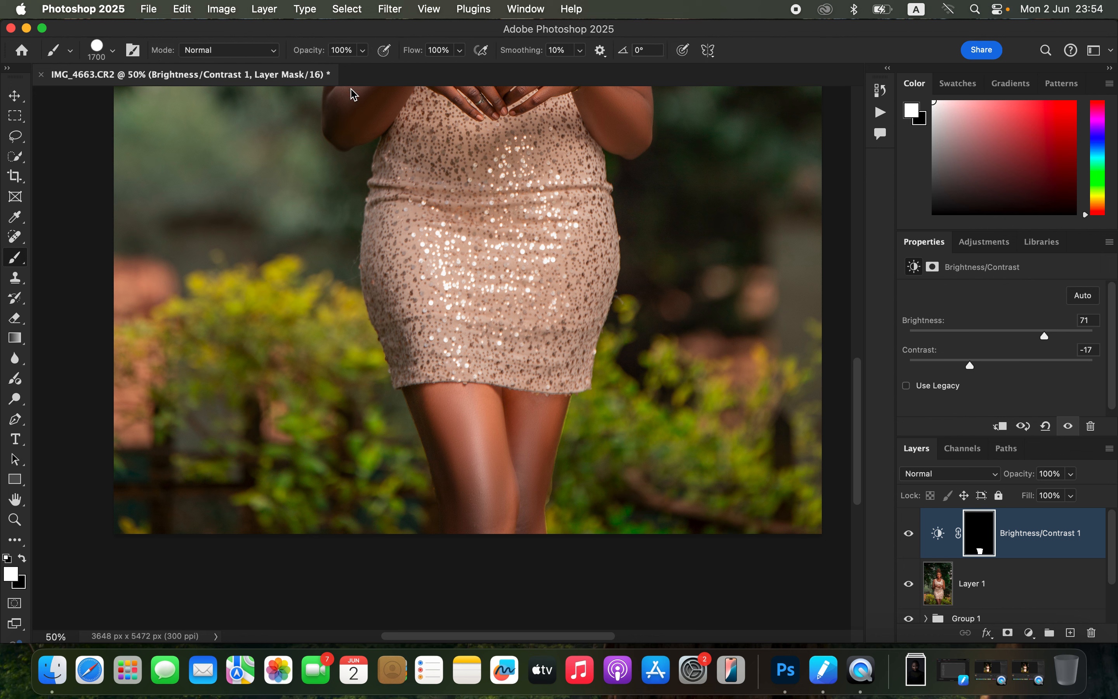
{"action": "left_click", "coordinate": [23, 558]}
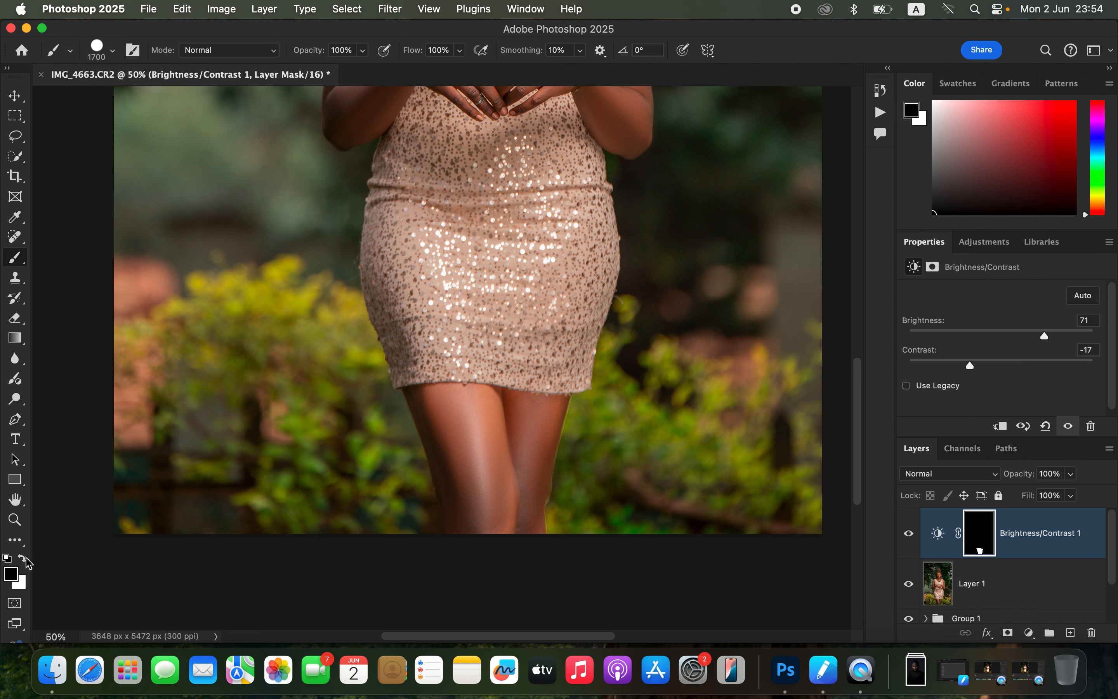
{"action": "left_click", "coordinate": [25, 562]}
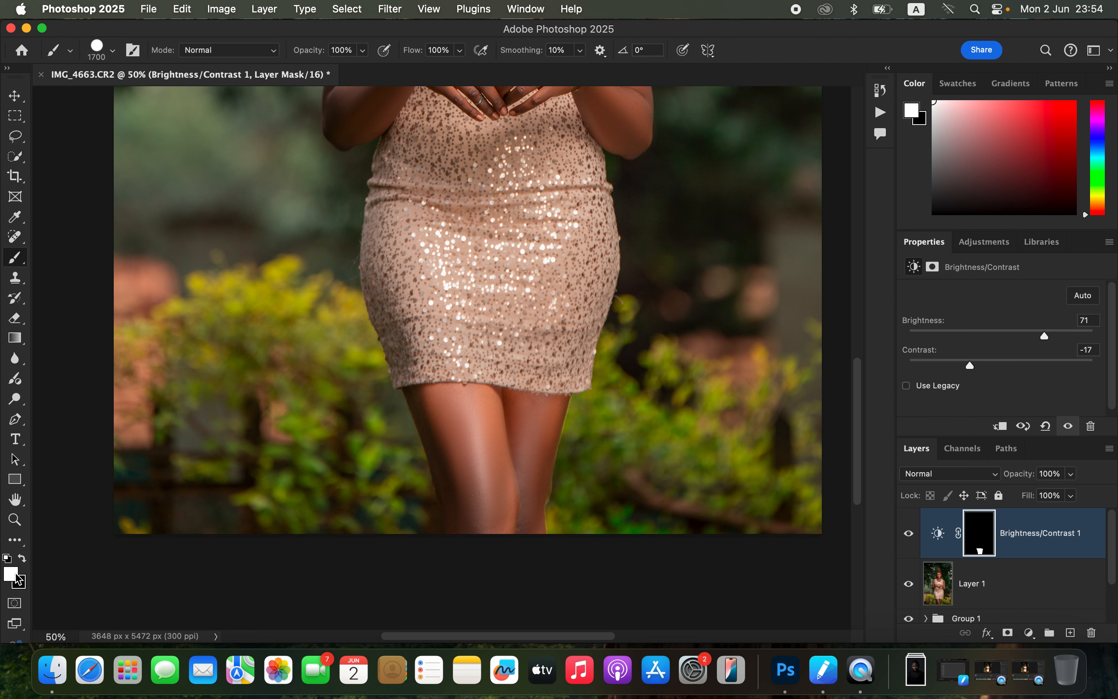
{"action": "left_click", "coordinate": [112, 50]}
{"action": "left_click", "coordinate": [96, 242]}
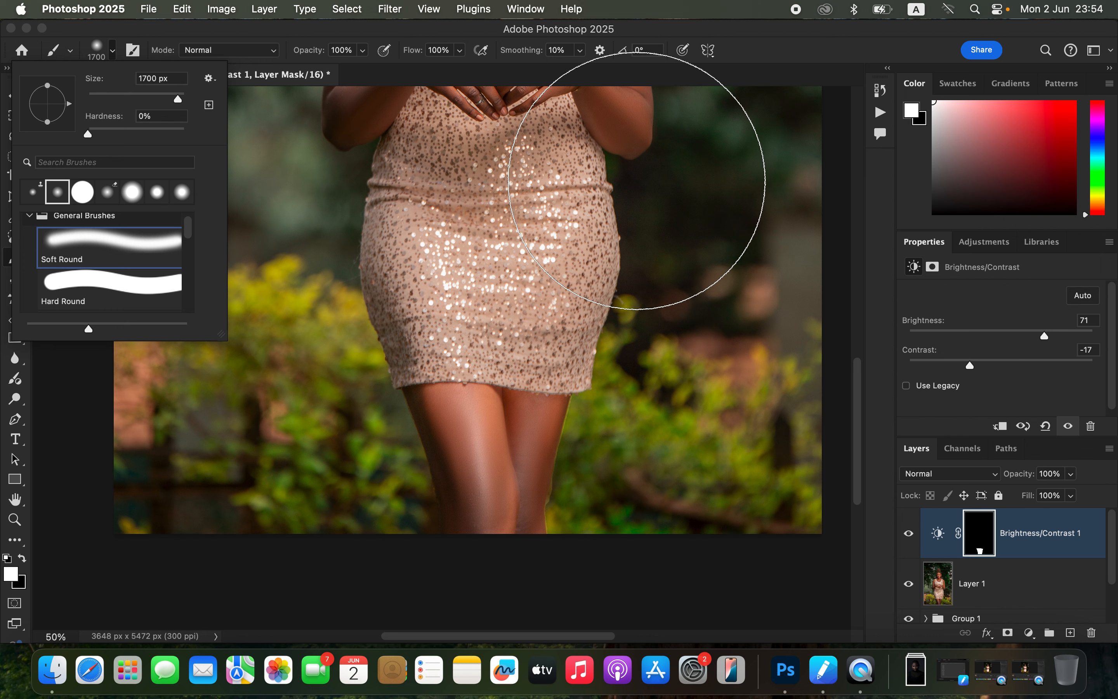
{"action": "left_click", "coordinate": [640, 182]}
Reduce the brush to 70 pixels for the leg mask edges and make black the foreground color.
{"action": "key", "text": "super+equal"}
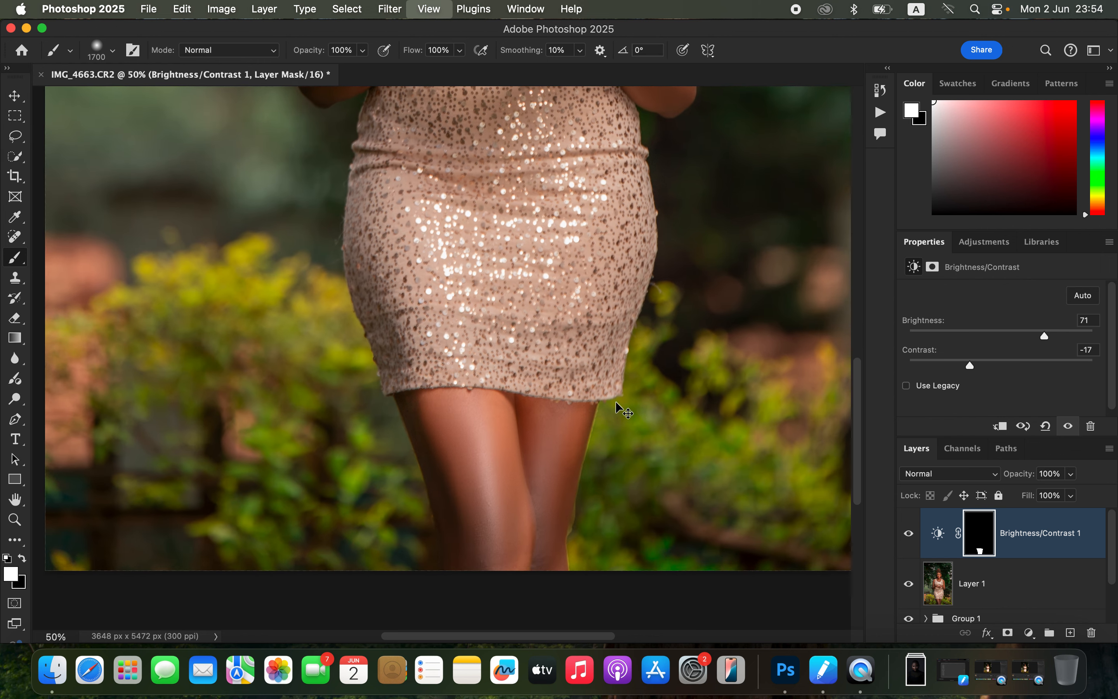
{"action": "scroll", "coordinate": [615, 401], "scroll_direction": "down", "scroll_amount": 3}
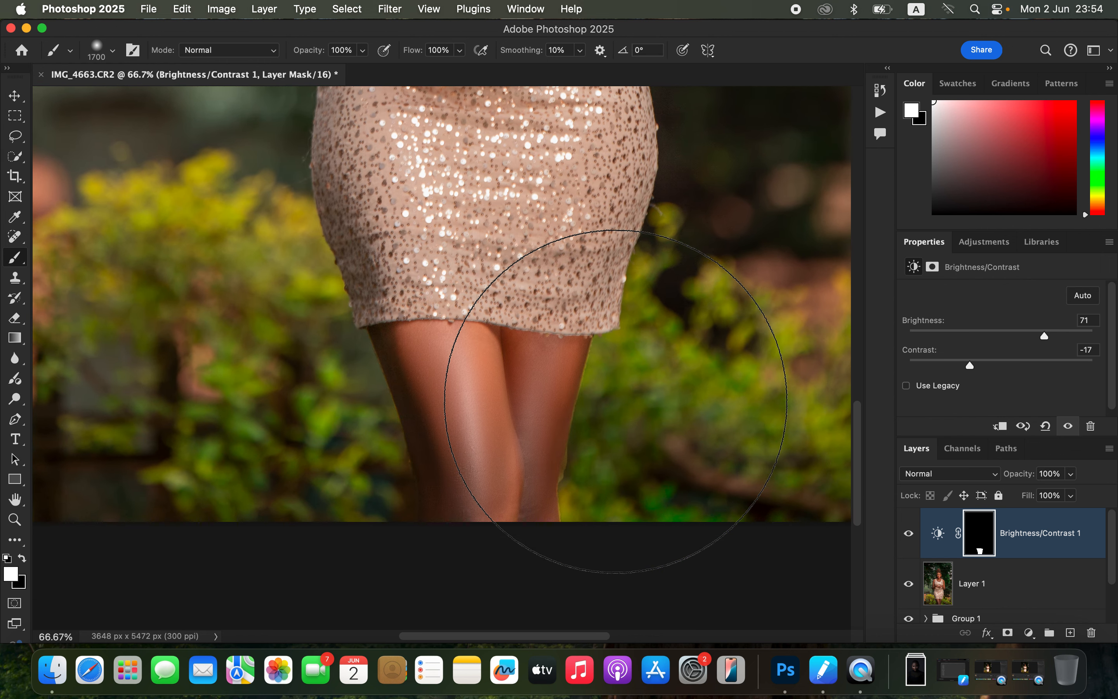
{"action": "key", "text": "bracketleft"}
{"action": "key", "text": "bracketleft"}
{"action": "key", "text": "bracketleft"}
{"action": "key", "text": "bracketleft"}
{"action": "key", "text": "bracketleft"}
{"action": "key", "text": "bracketleft"}
{"action": "key", "text": "bracketleft"}
{"action": "key", "text": "bracketleft"}
{"action": "key", "text": "bracketleft"}
{"action": "key", "text": "bracketleft"}
{"action": "key", "text": "bracketleft"}
{"action": "key", "text": "bracketleft"}
{"action": "key", "text": "bracketleft"}
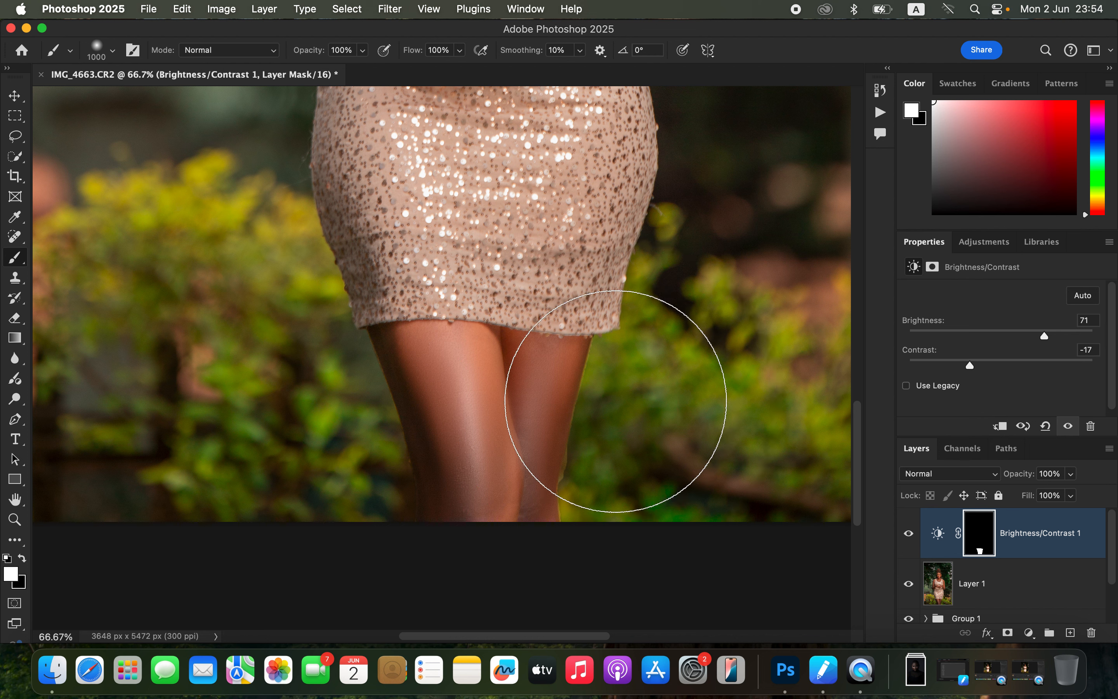
{"action": "key", "text": "bracketleft"}
{"action": "key", "text": "bracketleft"}
{"action": "key", "text": "bracketleft"}
{"action": "key", "text": "bracketleft"}
{"action": "key", "text": "bracketleft"}
{"action": "key", "text": "bracketleft"}
{"action": "key", "text": "bracketleft"}
{"action": "key", "text": "bracketleft"}
{"action": "key", "text": "bracketleft"}
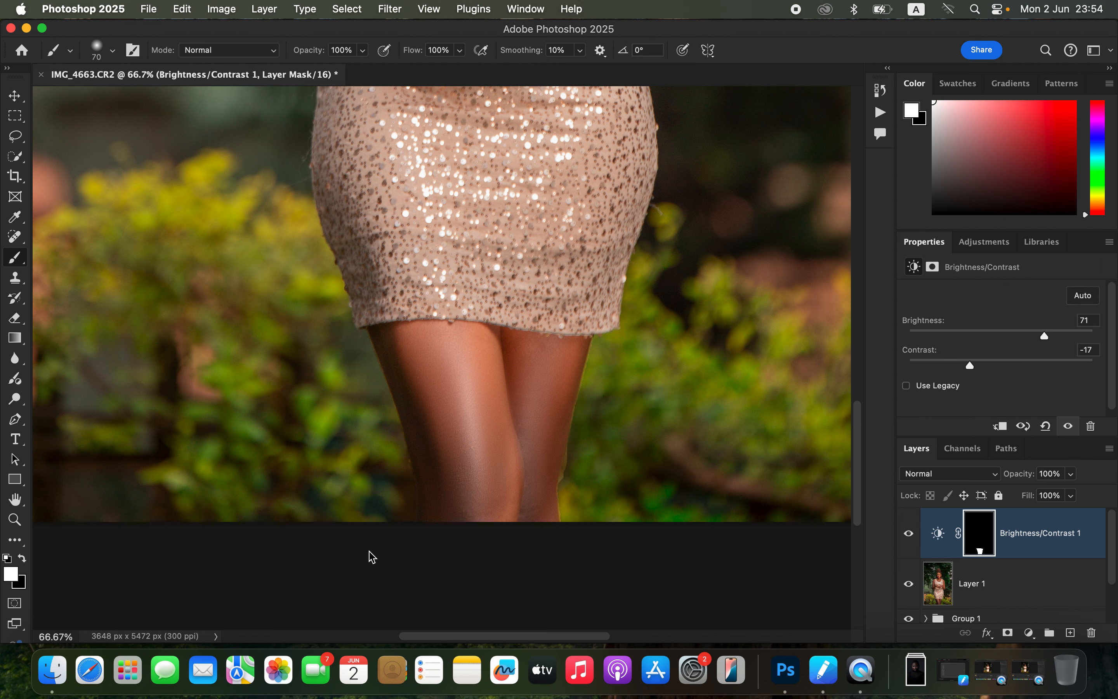
{"action": "left_click", "coordinate": [23, 556]}
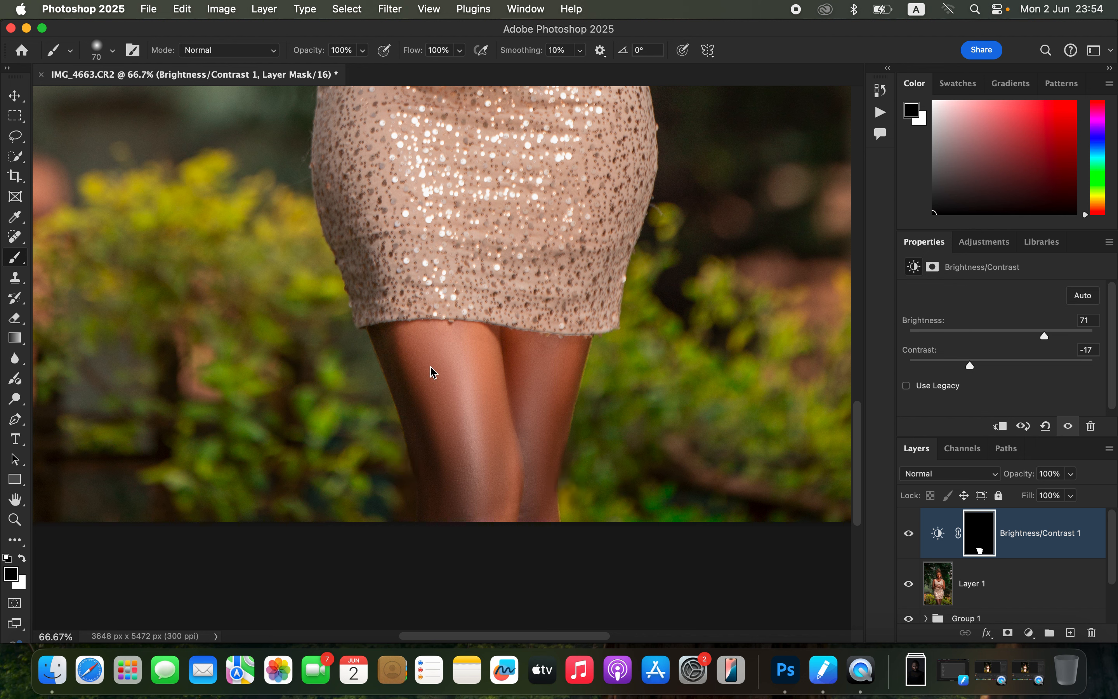
Lower the Brightness/Contrast layer's opacity to 78% and compare the whole photo with and without the adjustment.
{"action": "key", "text": "super+minus"}
{"action": "key", "text": "super+minus"}
{"action": "key", "text": "super+minus"}
{"action": "key", "text": "super+minus"}
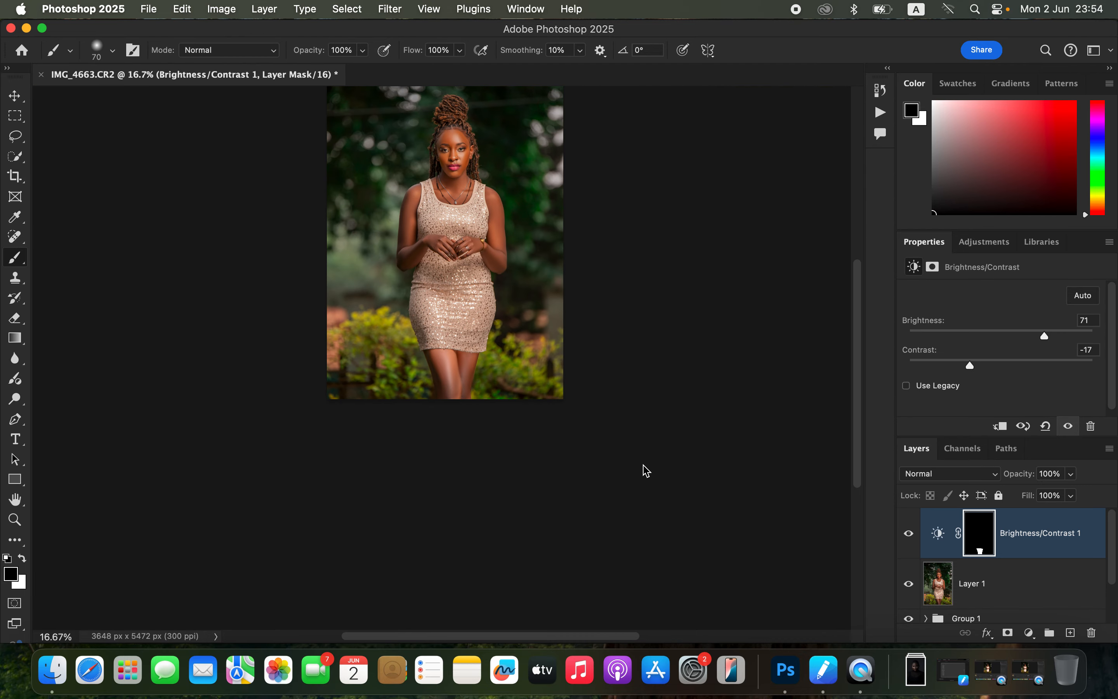
{"action": "left_click", "coordinate": [1071, 474]}
{"action": "left_click_drag", "start_coordinate": [1076, 491], "coordinate": [1057, 495]}
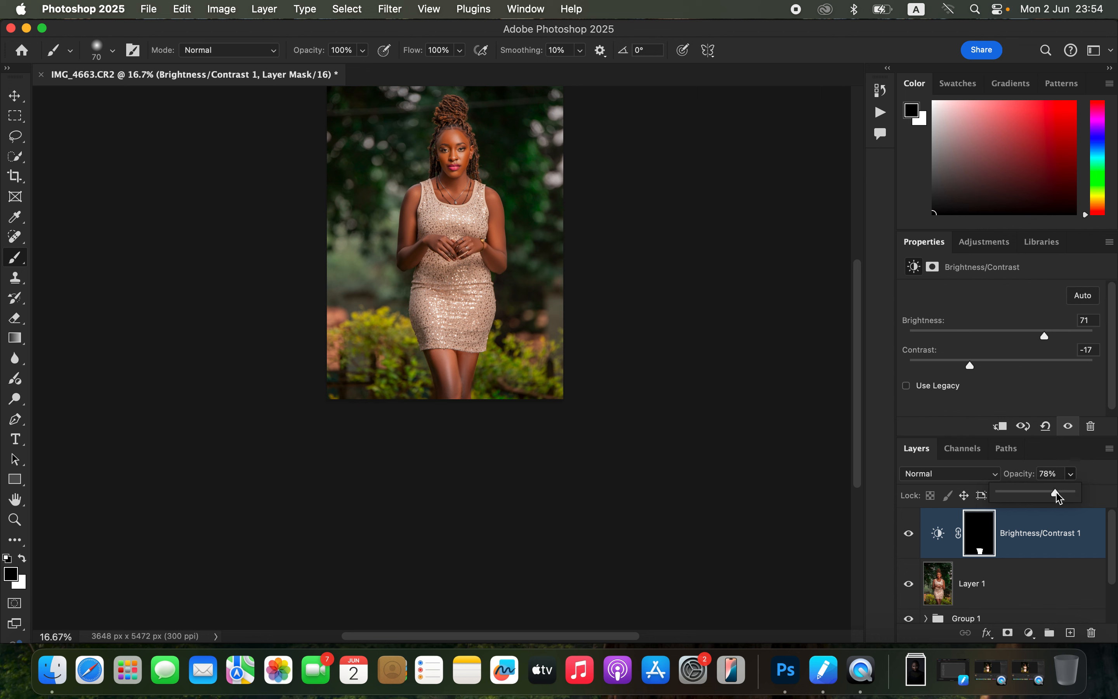
{"action": "left_click", "coordinate": [910, 536]}
{"action": "left_click", "coordinate": [909, 537]}
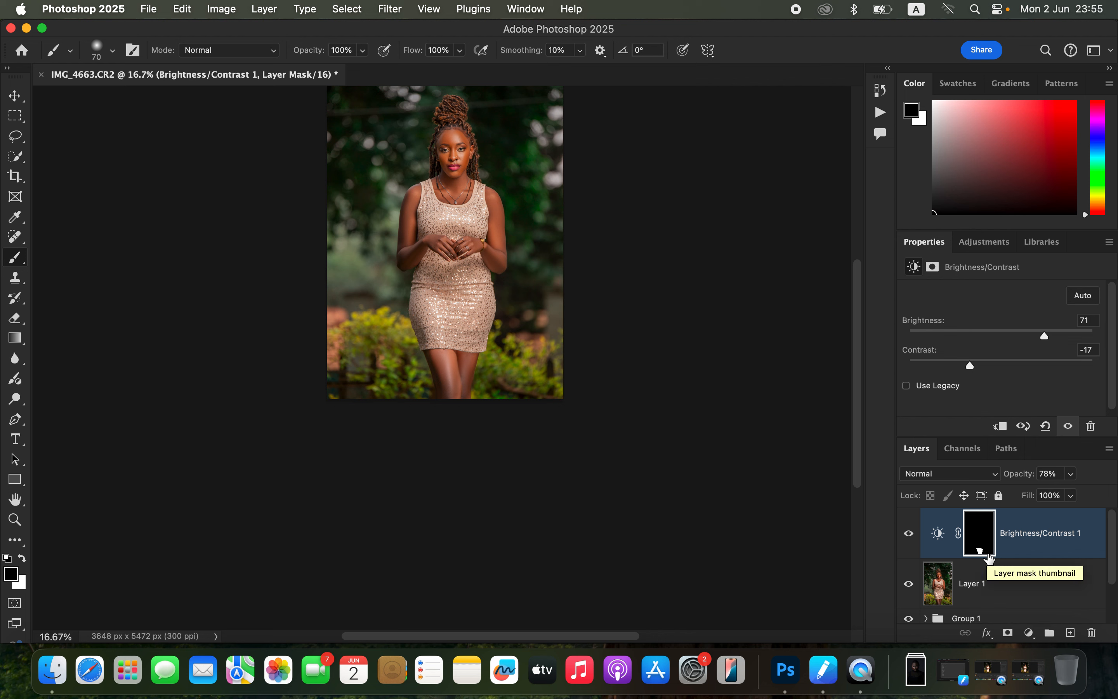
Stamp the visible layers into a new layer and add an empty layer above it in Color blend mode.
{"action": "key", "text": "alt+shift+super+e"}
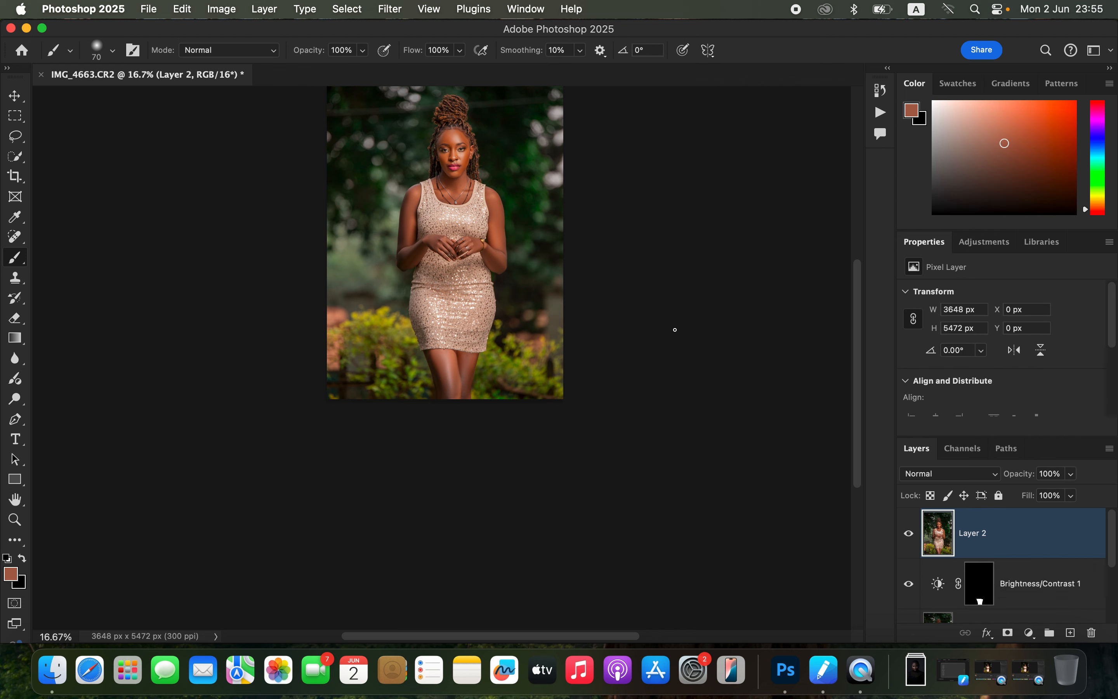
{"action": "scroll", "coordinate": [675, 330], "scroll_direction": "up", "scroll_amount": 3}
{"action": "scroll", "coordinate": [675, 330], "scroll_direction": "up", "scroll_amount": 1}
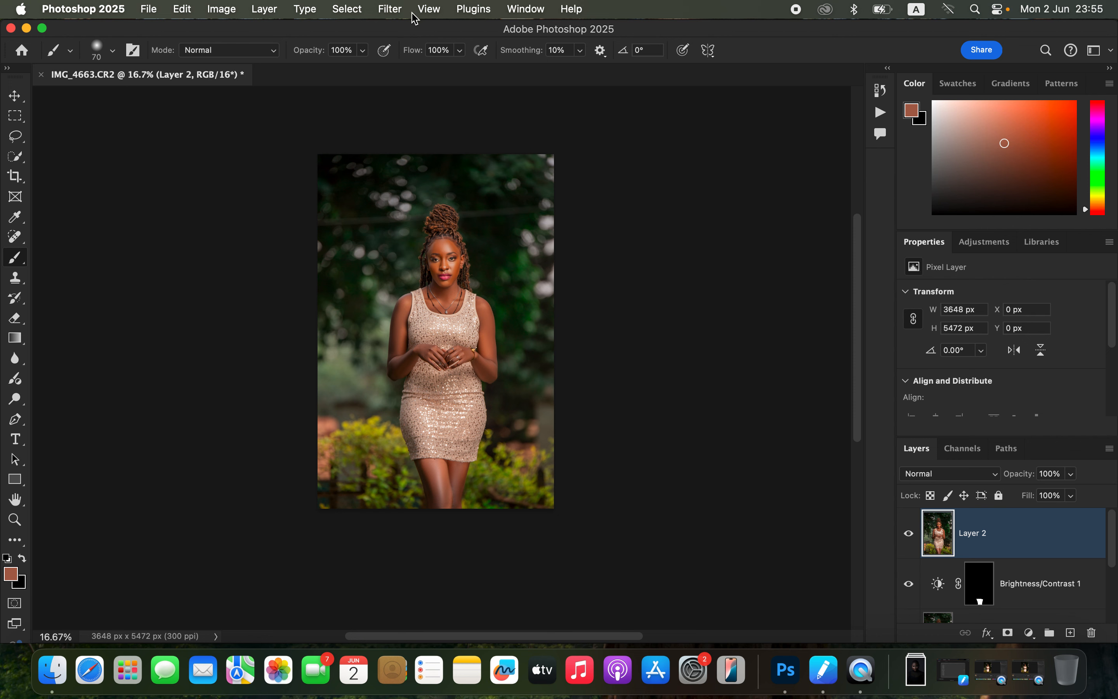
{"action": "left_click", "coordinate": [1071, 633]}
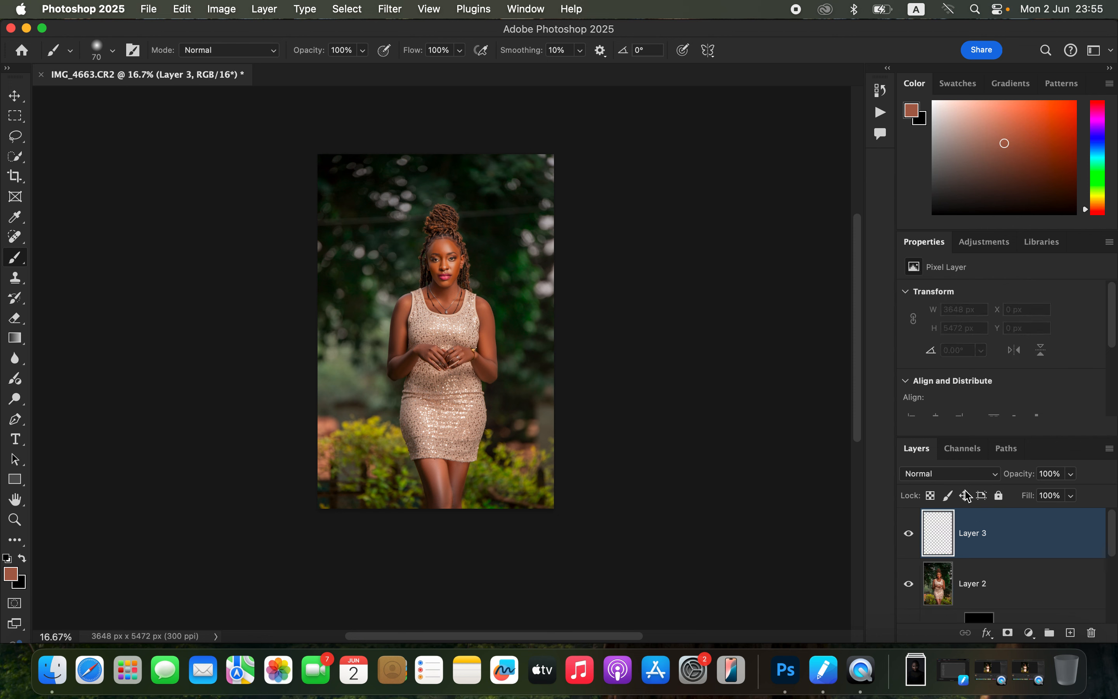
{"action": "left_click", "coordinate": [948, 475]}
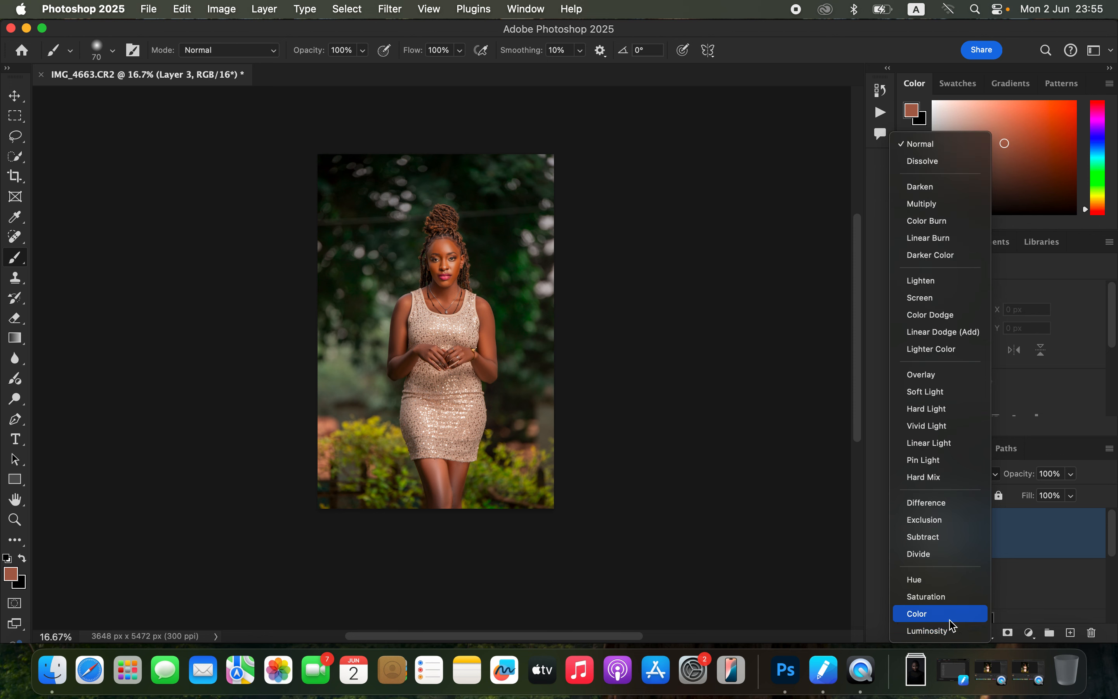
{"action": "left_click", "coordinate": [942, 612]}
Select the subject automatically from the stamped photo layer and make the empty Color-mode layer active.
{"action": "left_click", "coordinate": [1004, 597]}
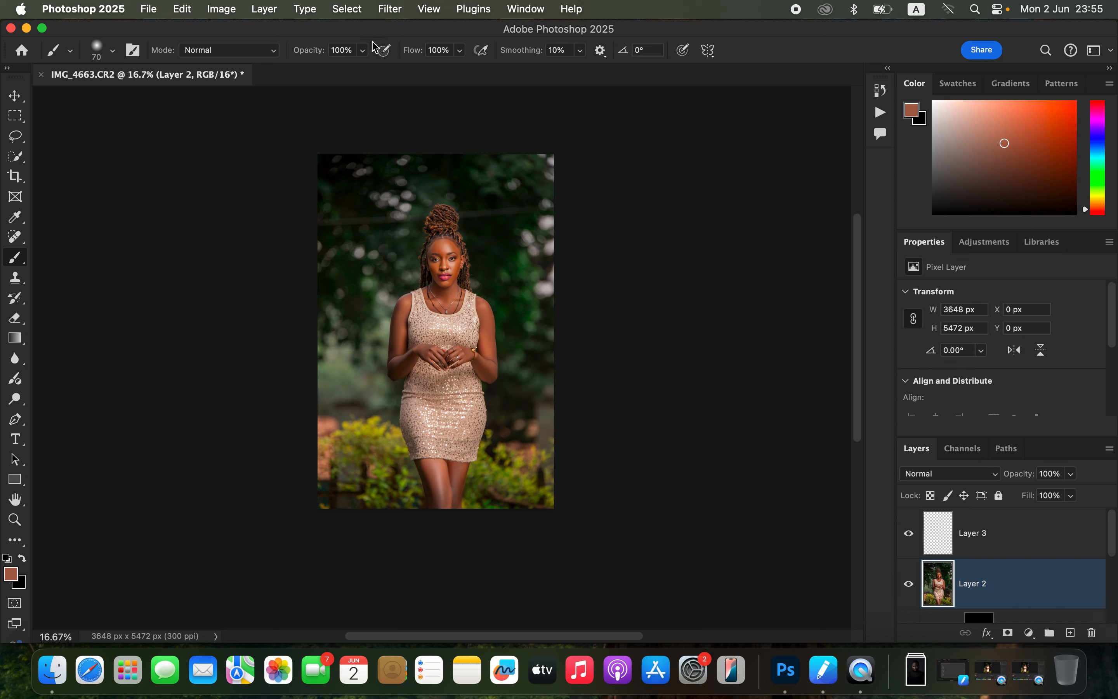
{"action": "left_click", "coordinate": [351, 10]}
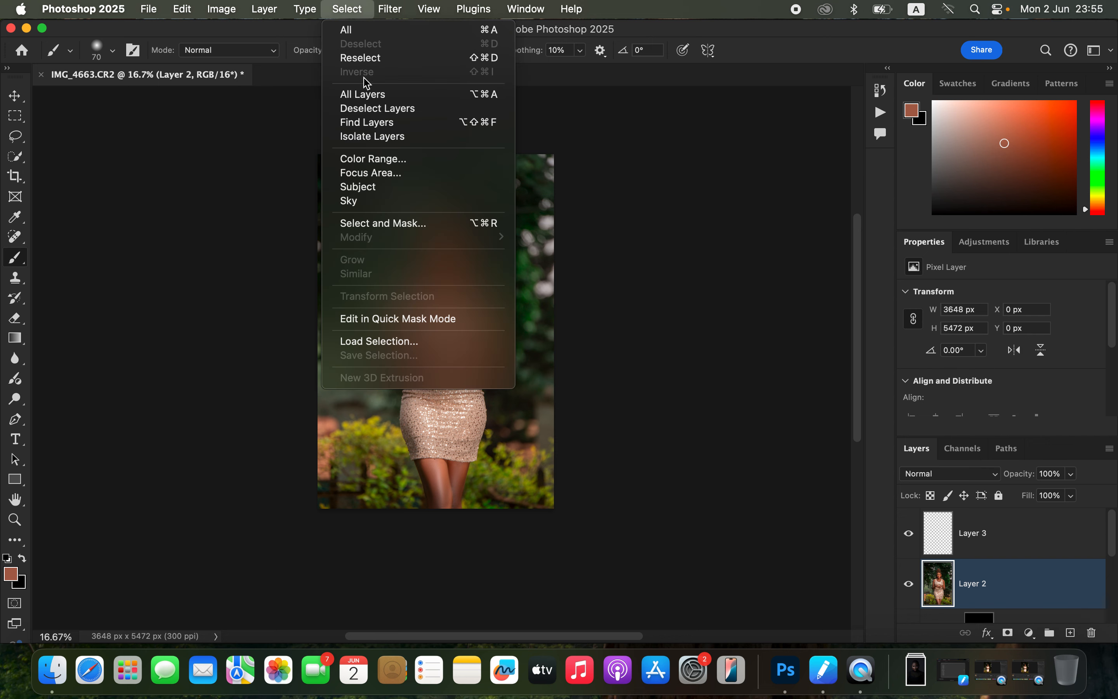
{"action": "left_click", "coordinate": [393, 189]}
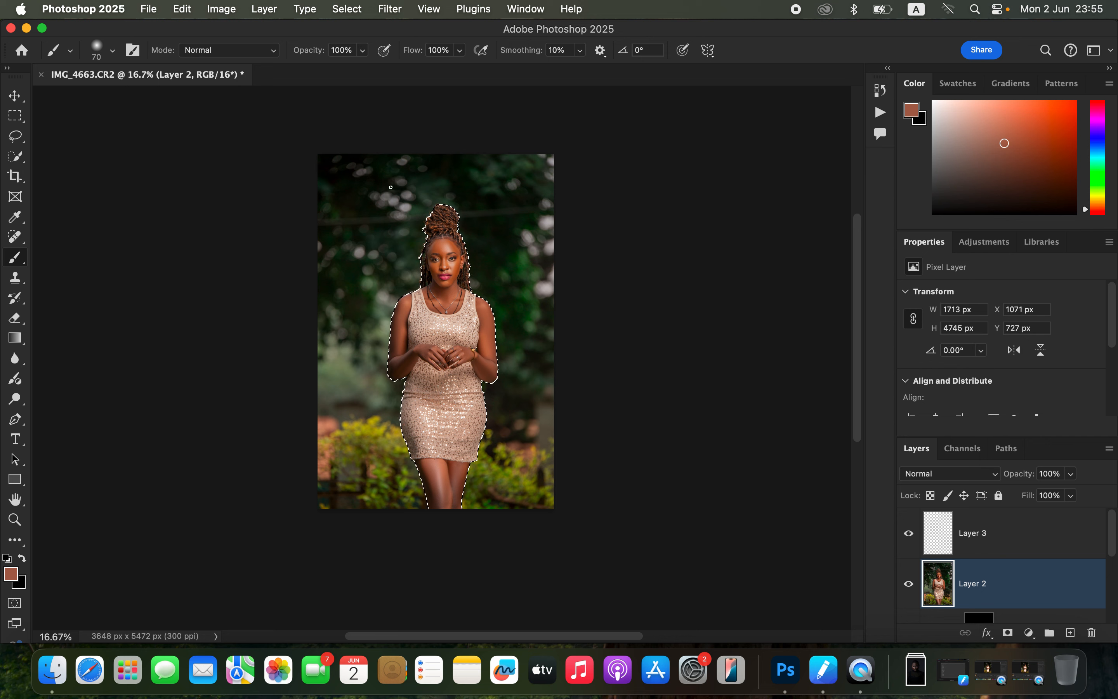
{"action": "left_click", "coordinate": [1021, 540]}
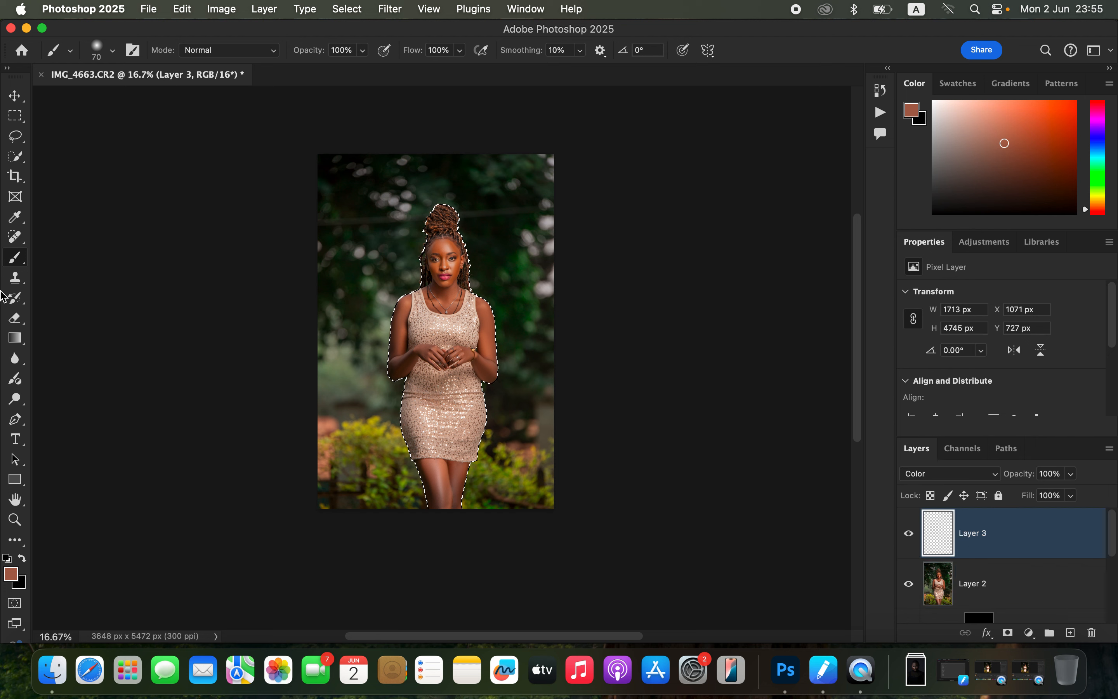
Choose the Brush tool and sample an orange skin tone from the cheek beside the mouth as the foreground color.
{"action": "right_click", "coordinate": [21, 264]}
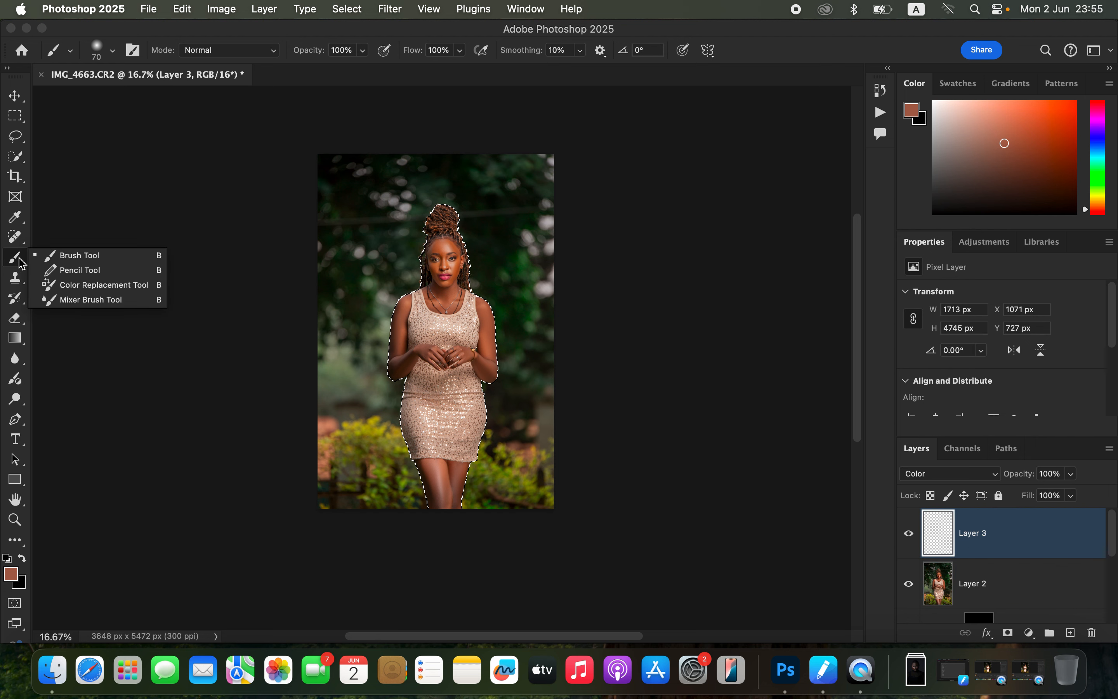
{"action": "left_click", "coordinate": [85, 256]}
{"action": "key", "text": "super+equal"}
{"action": "key", "text": "super+equal"}
{"action": "key", "text": "super+equal"}
{"action": "key", "text": "super+equal"}
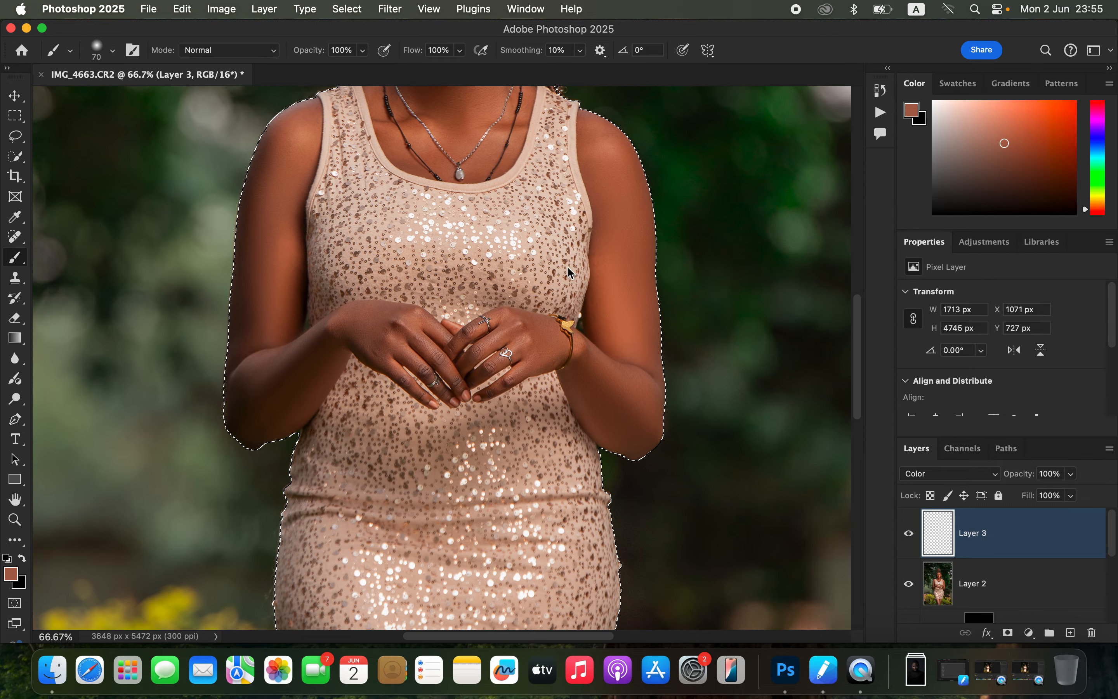
{"action": "scroll", "coordinate": [497, 299], "scroll_direction": "up", "scroll_amount": 10}
{"action": "scroll", "coordinate": [581, 390], "scroll_direction": "up", "scroll_amount": 3}
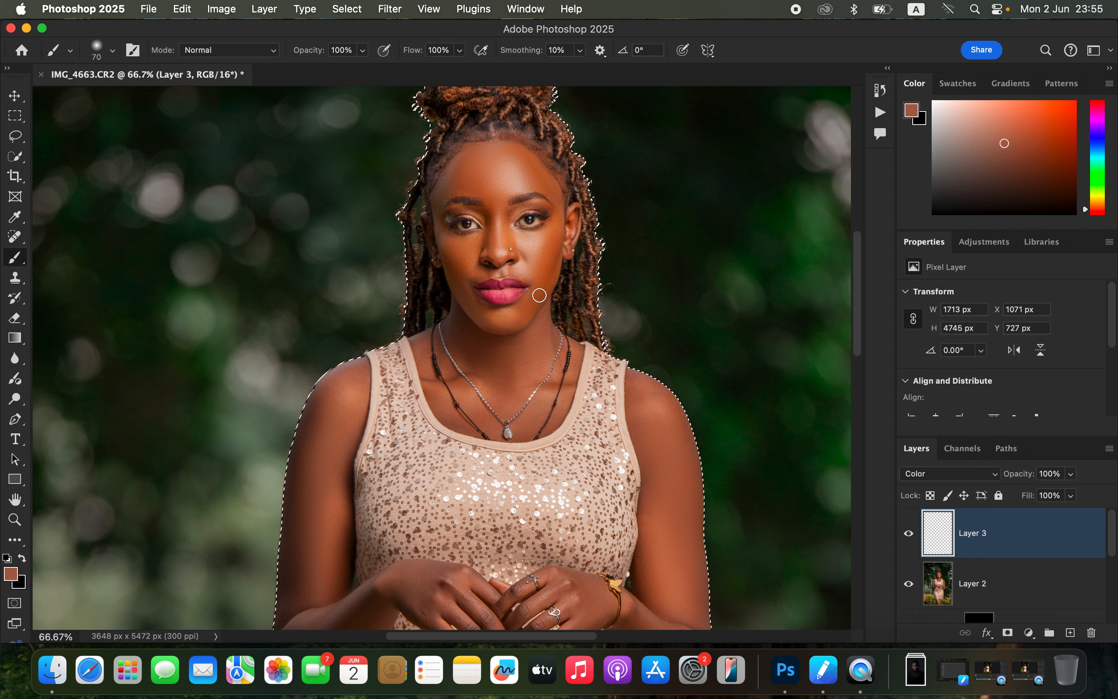
{"action": "left_click", "coordinate": [541, 278], "text": "alt"}
{"action": "left_click", "coordinate": [542, 278], "text": "alt"}
{"action": "left_click", "coordinate": [542, 277], "text": "alt"}
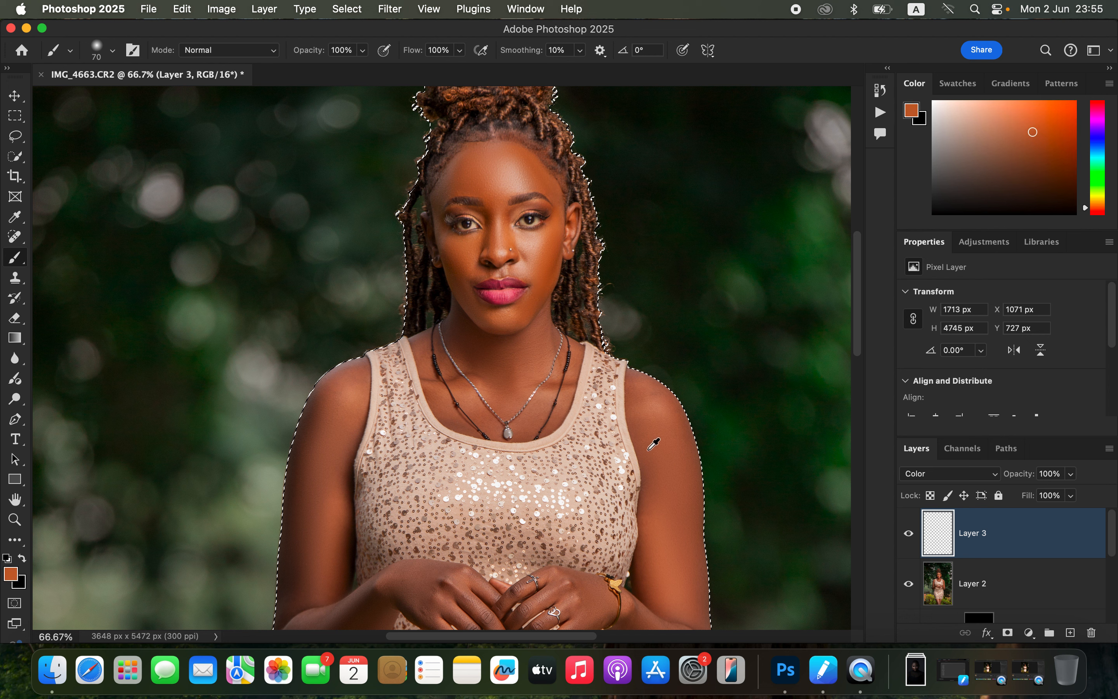
Compare skin tones sampled from the forehead and both cheeks, keeping the brownish orange of the darker cheek as the foreground color.
{"action": "left_click", "coordinate": [465, 162], "text": "alt"}
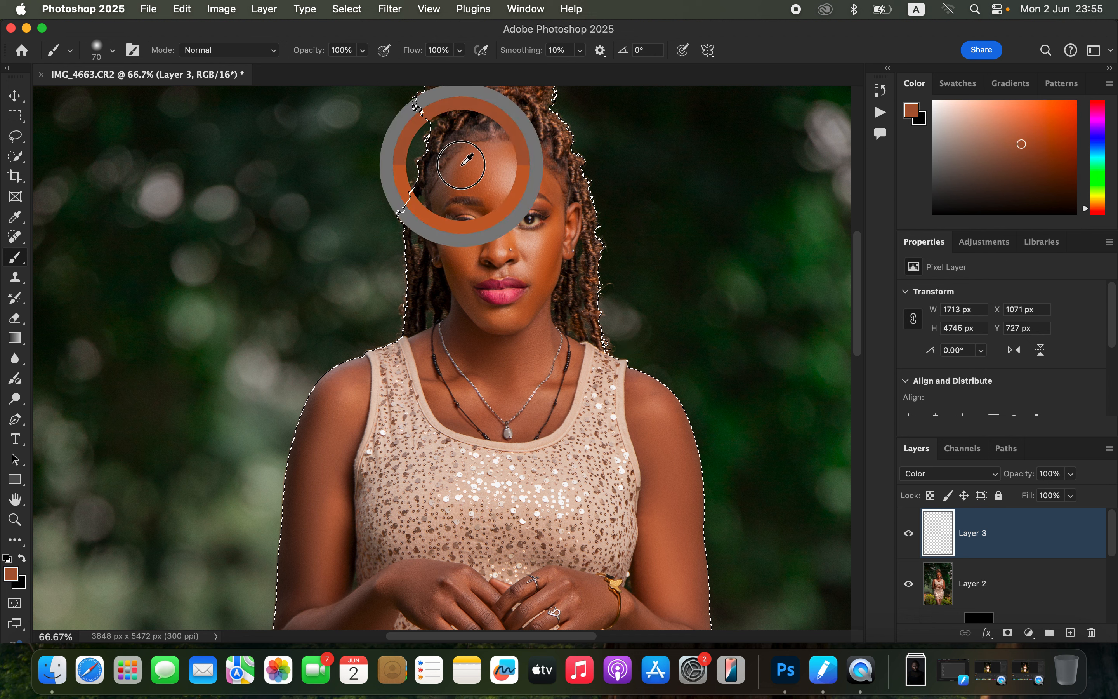
{"action": "left_click", "coordinate": [462, 169], "text": "alt"}
{"action": "left_click", "coordinate": [462, 176], "text": "alt"}
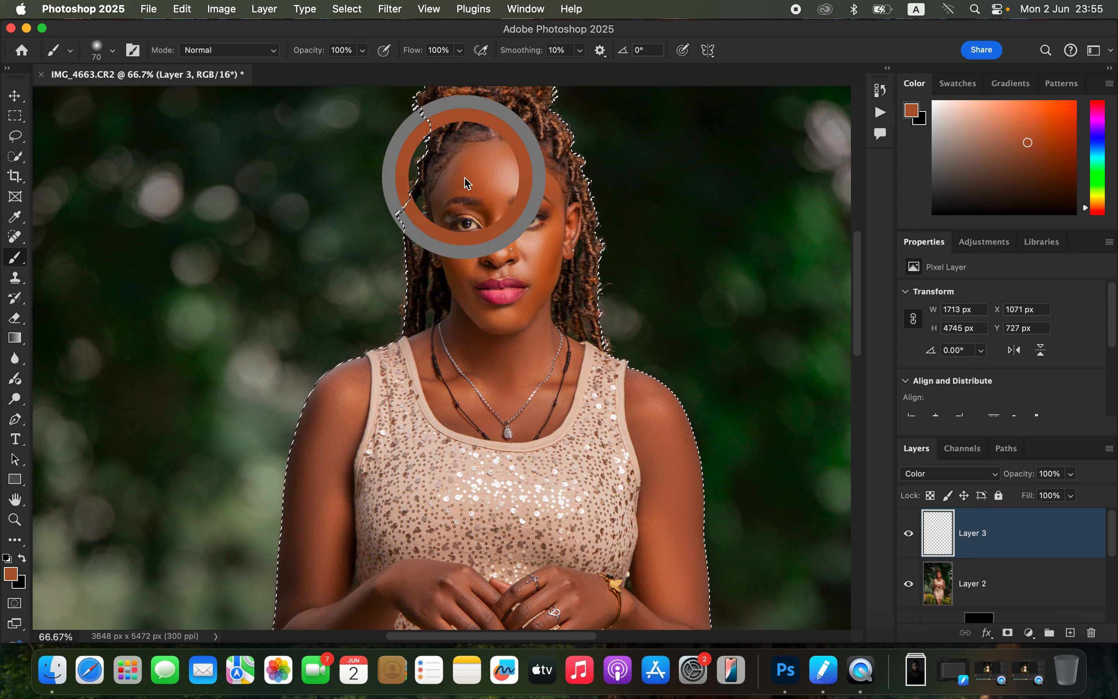
{"action": "left_click", "coordinate": [549, 248], "text": "alt"}
{"action": "left_click", "coordinate": [551, 247], "text": "alt"}
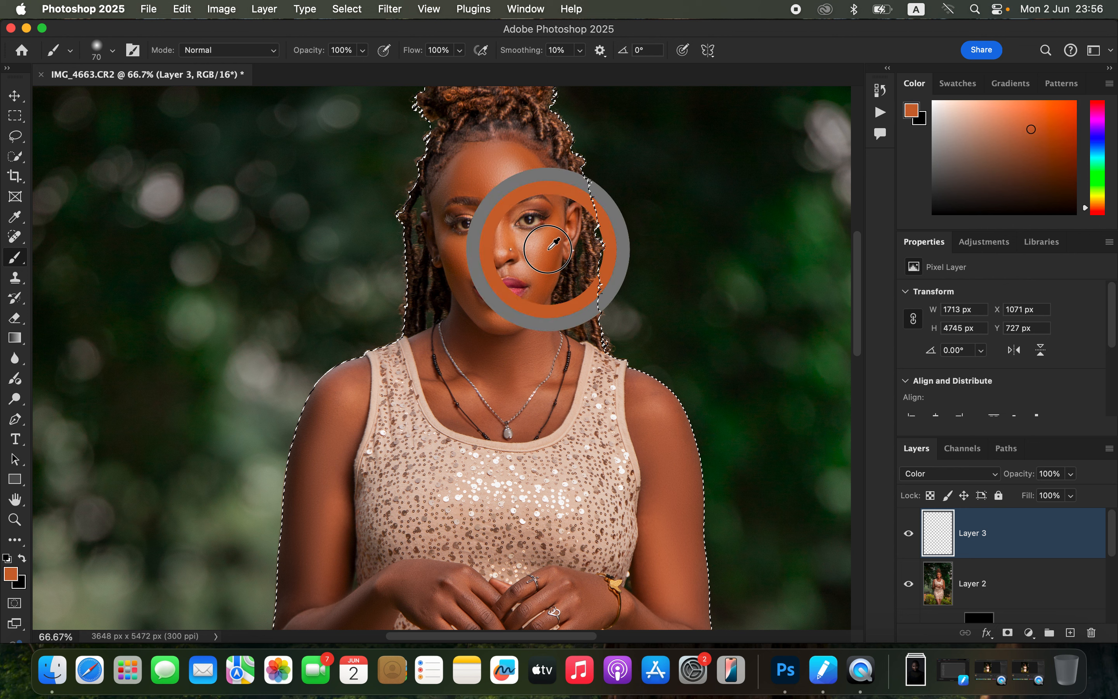
{"action": "left_click", "coordinate": [548, 251], "text": "alt"}
{"action": "left_click", "coordinate": [545, 254], "text": "alt"}
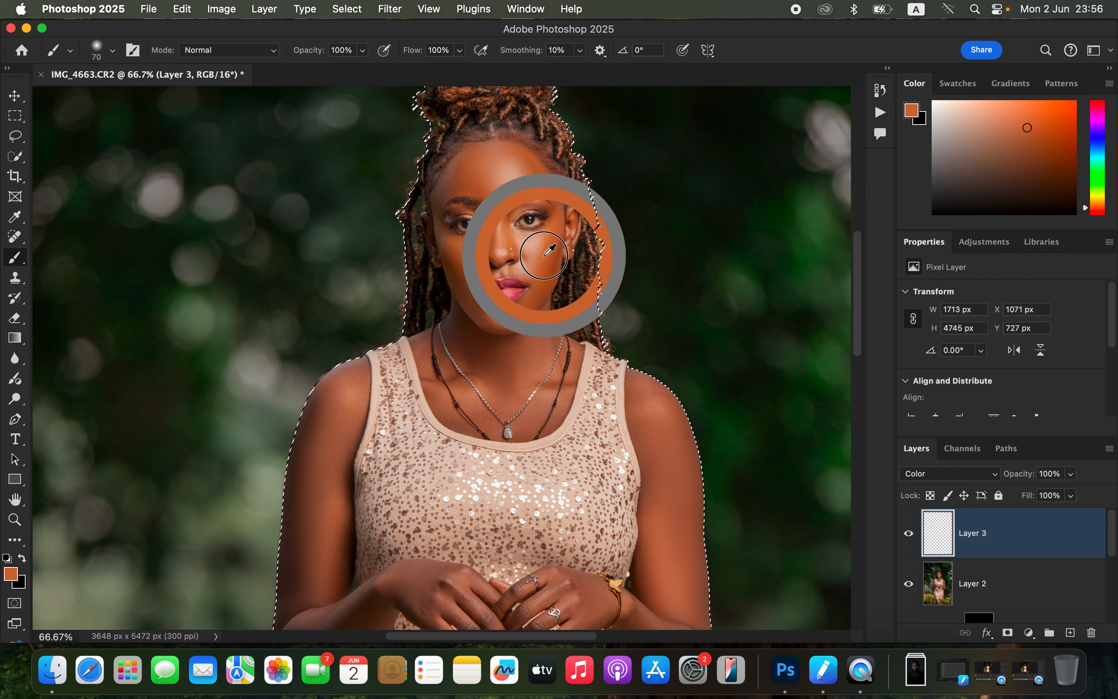
{"action": "left_click", "coordinate": [455, 250], "text": "alt"}
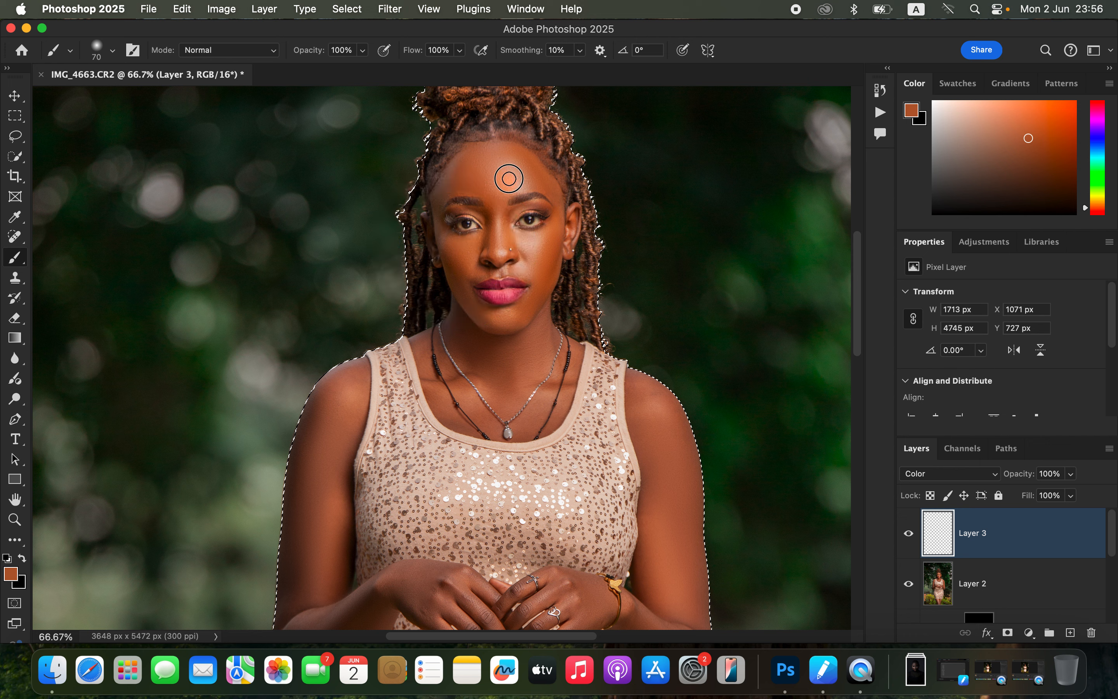
Paint the sampled skin color over the forehead, cheeks, chin, neck and chest on Layer 3 with a 90-pixel brush.
{"action": "key", "text": "bracketright"}
{"action": "key", "text": "bracketright"}
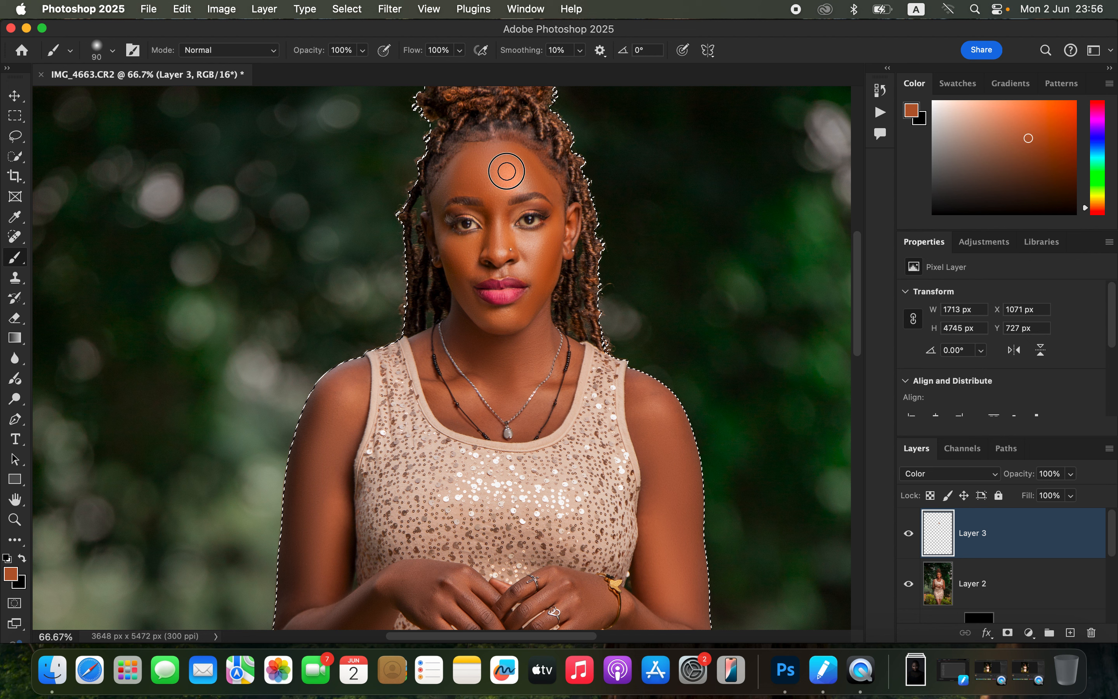
{"action": "mouse_move", "coordinate": [439, 199]}
{"action": "left_mouse_down"}
{"action": "mouse_move", "coordinate": [453, 180]}
{"action": "mouse_move", "coordinate": [499, 201]}
{"action": "mouse_move", "coordinate": [548, 196]}
{"action": "left_mouse_up"}
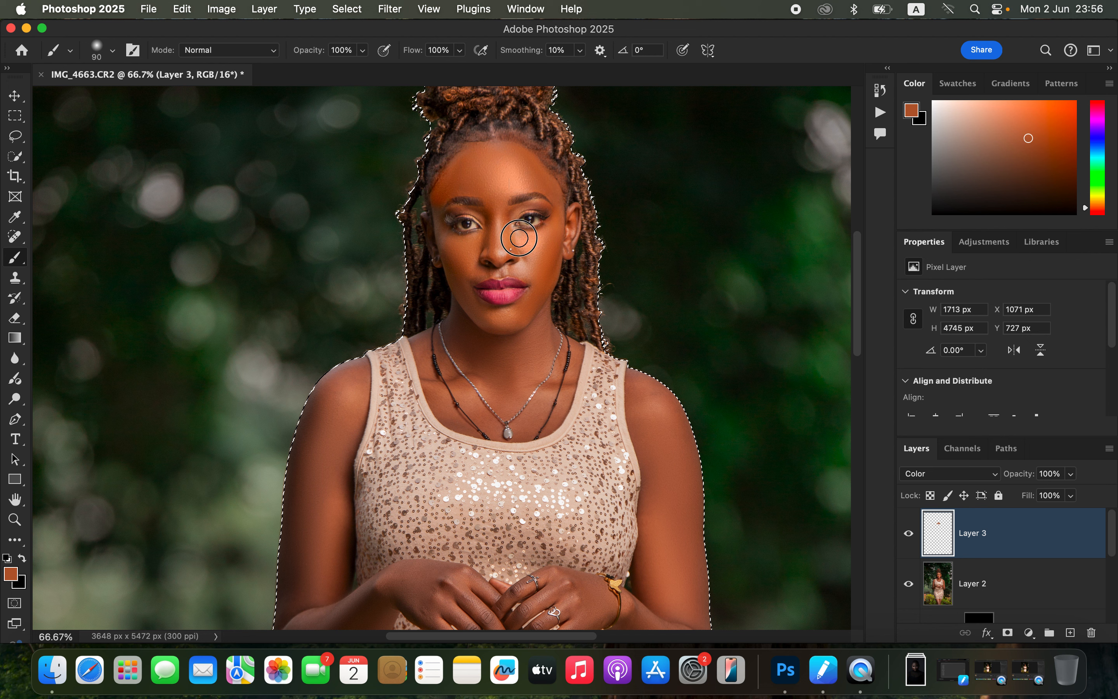
{"action": "mouse_move", "coordinate": [546, 253]}
{"action": "left_mouse_down"}
{"action": "mouse_move", "coordinate": [478, 274]}
{"action": "mouse_move", "coordinate": [442, 226]}
{"action": "left_mouse_up"}
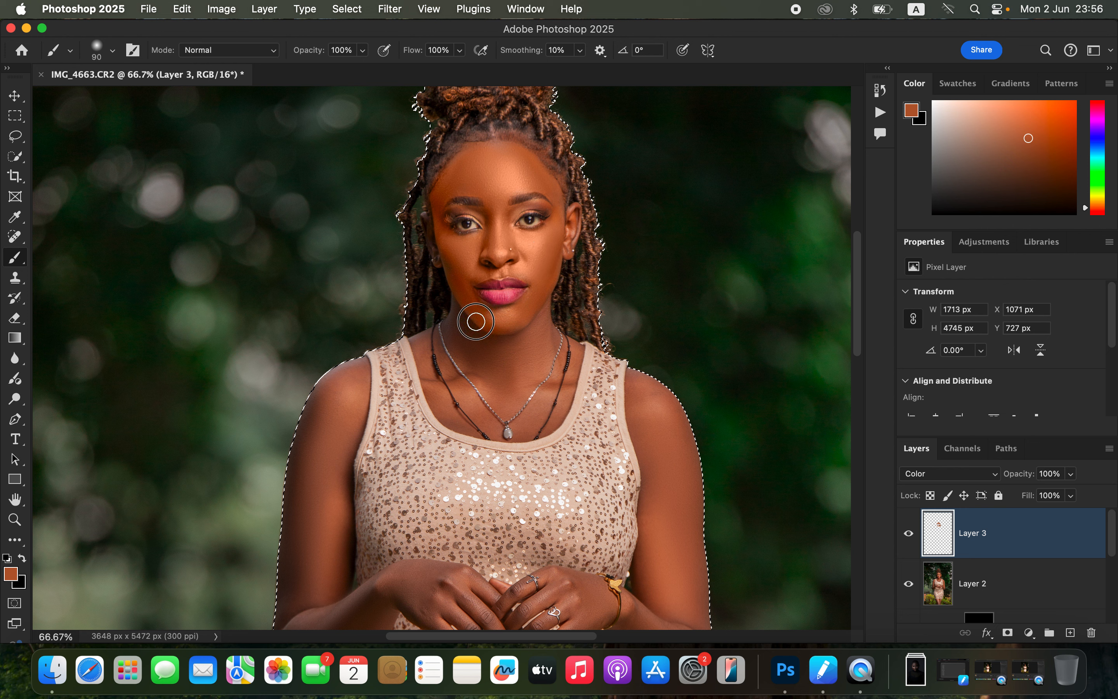
{"action": "left_click_drag", "start_coordinate": [460, 310], "coordinate": [498, 393]}
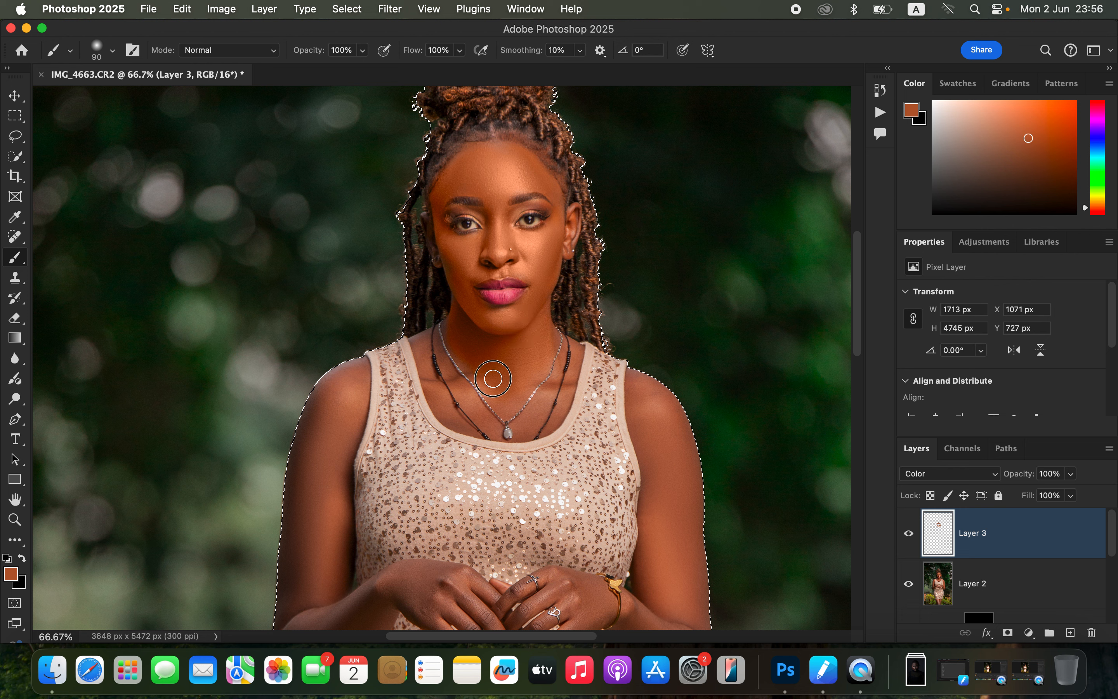
{"action": "left_click_drag", "start_coordinate": [534, 359], "coordinate": [546, 396]}
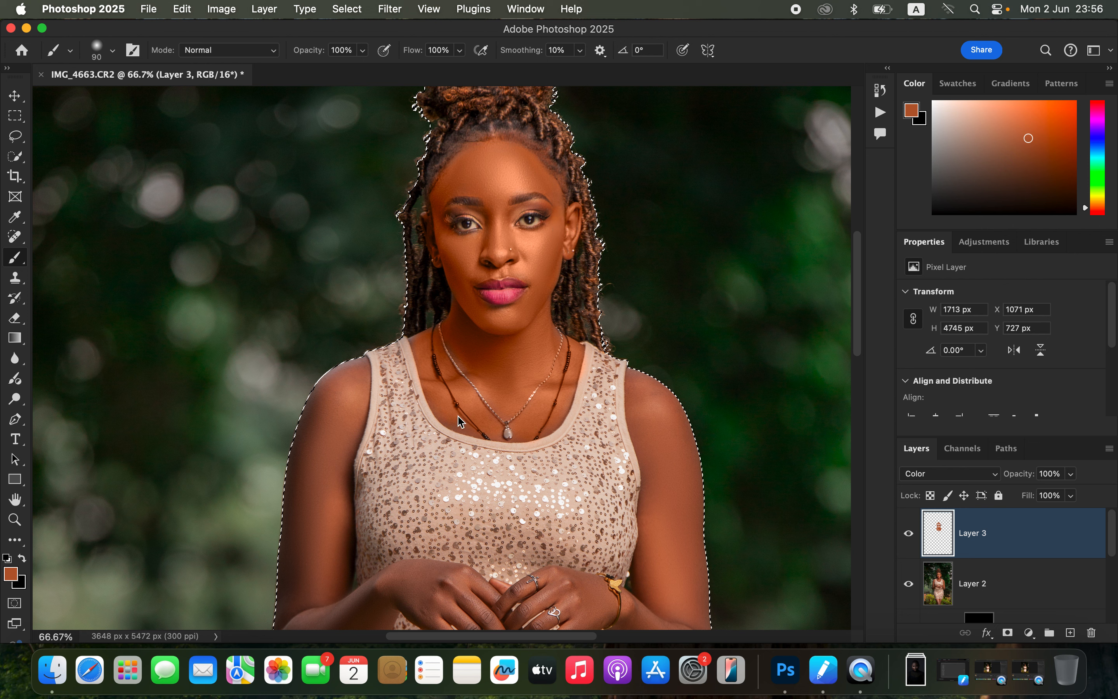
Enlarge the brush to 300 pixels and paint the skin color over both arms on the Color-mode layer.
{"action": "key", "text": "super+minus"}
{"action": "key", "text": "super+minus"}
{"action": "key", "text": "bracketright"}
{"action": "key", "text": "bracketright"}
{"action": "key", "text": "bracketright"}
{"action": "key", "text": "bracketright"}
{"action": "key", "text": "bracketright"}
{"action": "key", "text": "bracketright"}
{"action": "key", "text": "bracketright"}
{"action": "mouse_move", "coordinate": [556, 410]}
{"action": "left_mouse_down"}
{"action": "mouse_move", "coordinate": [549, 386]}
{"action": "mouse_move", "coordinate": [562, 442]}
{"action": "mouse_move", "coordinate": [561, 522]}
{"action": "left_mouse_up"}
{"action": "mouse_move", "coordinate": [380, 434]}
{"action": "left_mouse_down"}
{"action": "mouse_move", "coordinate": [372, 507]}
{"action": "mouse_move", "coordinate": [407, 474]}
{"action": "mouse_move", "coordinate": [383, 503]}
{"action": "mouse_move", "coordinate": [371, 414]}
{"action": "mouse_move", "coordinate": [390, 380]}
{"action": "left_mouse_up"}
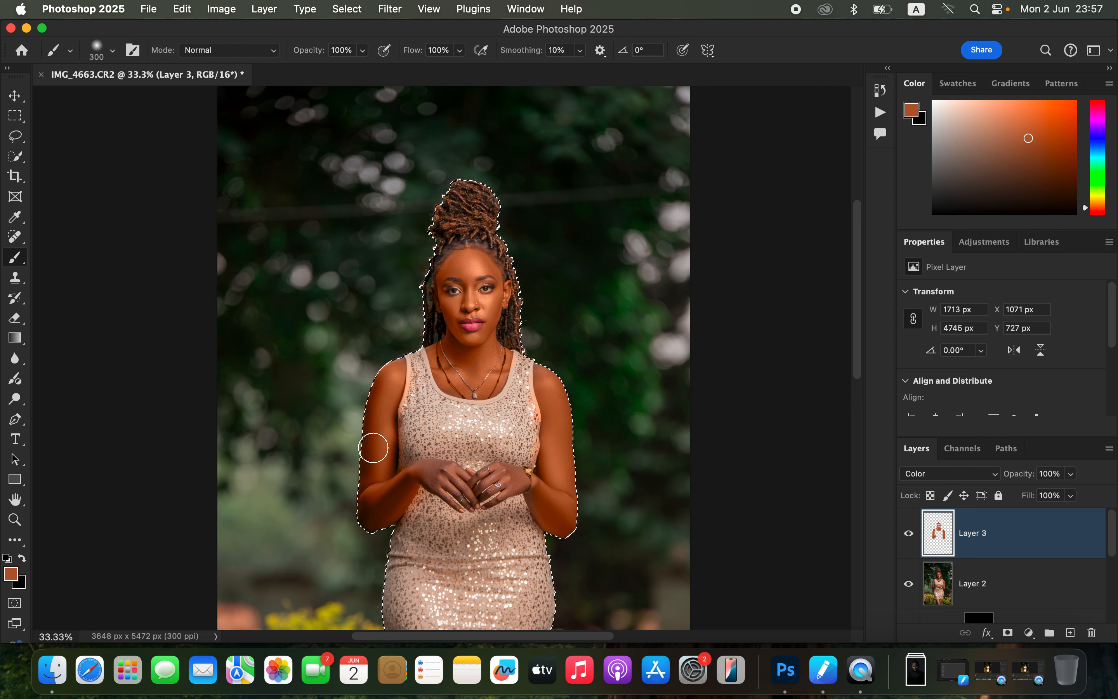
Reduce the brush to 100 pixels for coloring the forearms and hands.
{"action": "key", "text": "super+equal"}
{"action": "key", "text": "bracketleft"}
{"action": "key", "text": "bracketleft"}
{"action": "key", "text": "bracketleft"}
{"action": "key", "text": "bracketleft"}
{"action": "key", "text": "bracketleft"}
{"action": "key", "text": "bracketleft"}
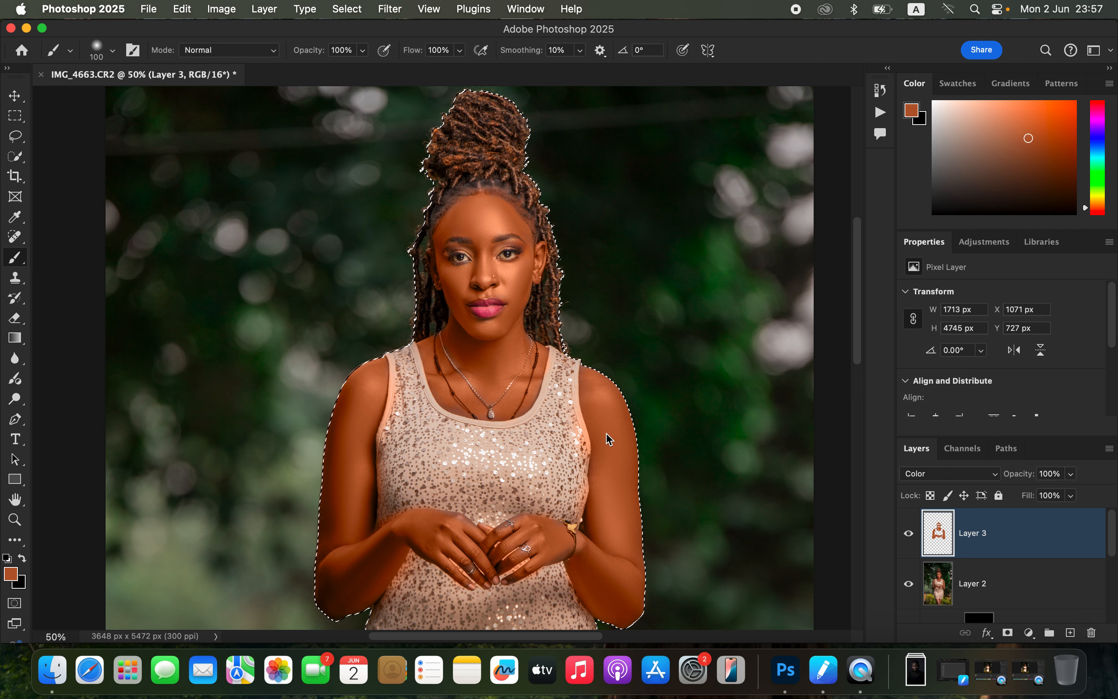
Paint the skin color over both legs below the dress hem with a 200-pixel brush.
{"action": "scroll", "coordinate": [641, 509], "scroll_direction": "down", "scroll_amount": 5}
{"action": "scroll", "coordinate": [627, 215], "scroll_direction": "down", "scroll_amount": 5}
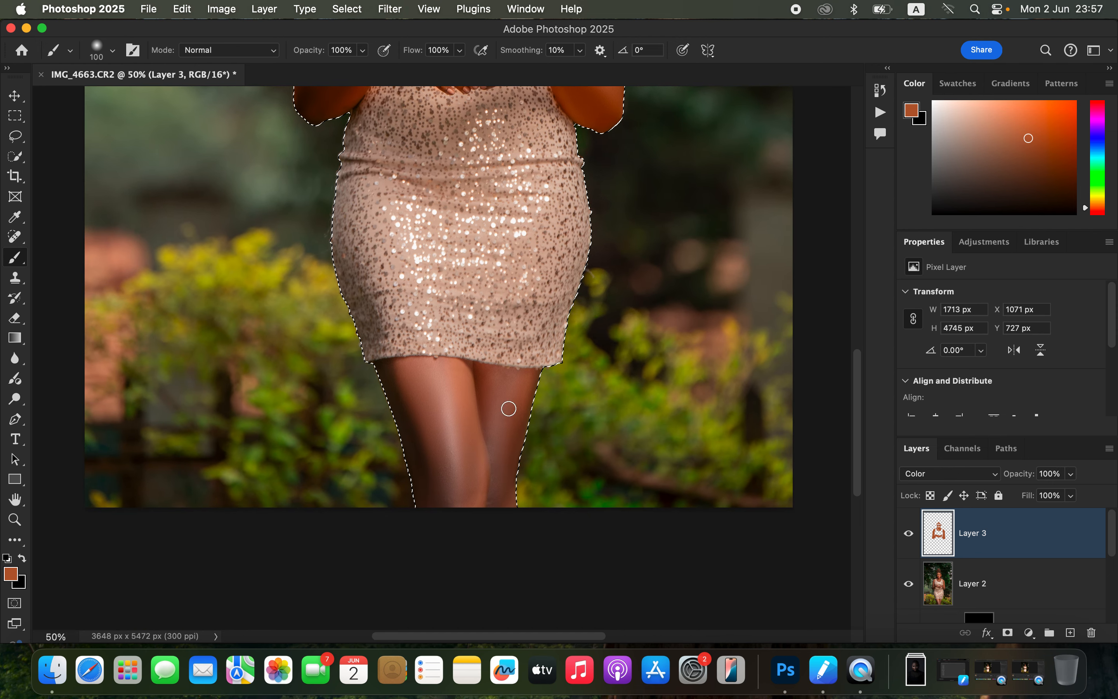
{"action": "key", "text": "bracketright"}
{"action": "key", "text": "bracketright"}
{"action": "key", "text": "bracketright"}
{"action": "key", "text": "bracketright"}
{"action": "mouse_move", "coordinate": [488, 415]}
{"action": "left_mouse_down"}
{"action": "mouse_move", "coordinate": [465, 458]}
{"action": "mouse_move", "coordinate": [415, 389]}
{"action": "mouse_move", "coordinate": [444, 507]}
{"action": "mouse_move", "coordinate": [485, 446]}
{"action": "mouse_move", "coordinate": [502, 465]}
{"action": "mouse_move", "coordinate": [519, 391]}
{"action": "mouse_move", "coordinate": [393, 375]}
{"action": "mouse_move", "coordinate": [414, 377]}
{"action": "mouse_move", "coordinate": [400, 378]}
{"action": "mouse_move", "coordinate": [443, 416]}
{"action": "mouse_move", "coordinate": [466, 475]}
{"action": "mouse_move", "coordinate": [508, 467]}
{"action": "mouse_move", "coordinate": [508, 498]}
{"action": "mouse_move", "coordinate": [448, 496]}
{"action": "mouse_move", "coordinate": [426, 461]}
{"action": "mouse_move", "coordinate": [470, 413]}
{"action": "mouse_move", "coordinate": [530, 382]}
{"action": "mouse_move", "coordinate": [491, 396]}
{"action": "left_mouse_up"}
{"action": "mouse_move", "coordinate": [403, 383]}
{"action": "left_mouse_down"}
{"action": "mouse_move", "coordinate": [447, 490]}
{"action": "mouse_move", "coordinate": [448, 476]}
{"action": "mouse_move", "coordinate": [427, 465]}
{"action": "mouse_move", "coordinate": [469, 488]}
{"action": "mouse_move", "coordinate": [491, 484]}
{"action": "mouse_move", "coordinate": [480, 408]}
{"action": "left_mouse_up"}
{"action": "key", "text": "super+minus"}
{"action": "key", "text": "super+minus"}
{"action": "key", "text": "super+minus"}
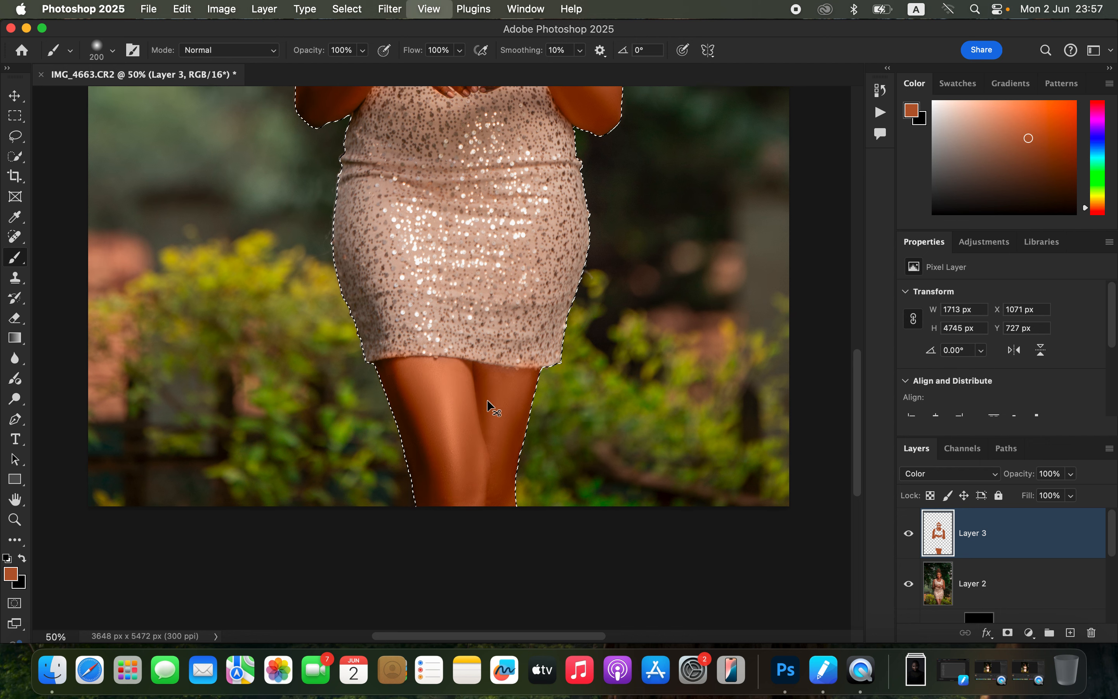
{"action": "key", "text": "super+equal"}
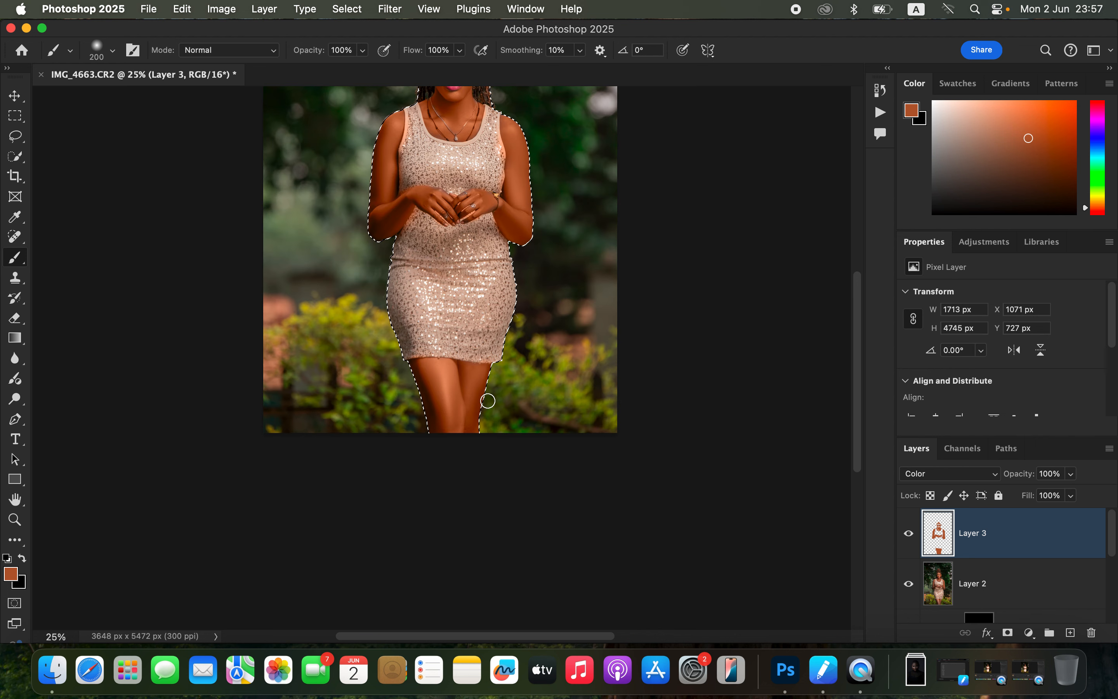
{"action": "scroll", "coordinate": [487, 399], "scroll_direction": "up", "scroll_amount": 3}
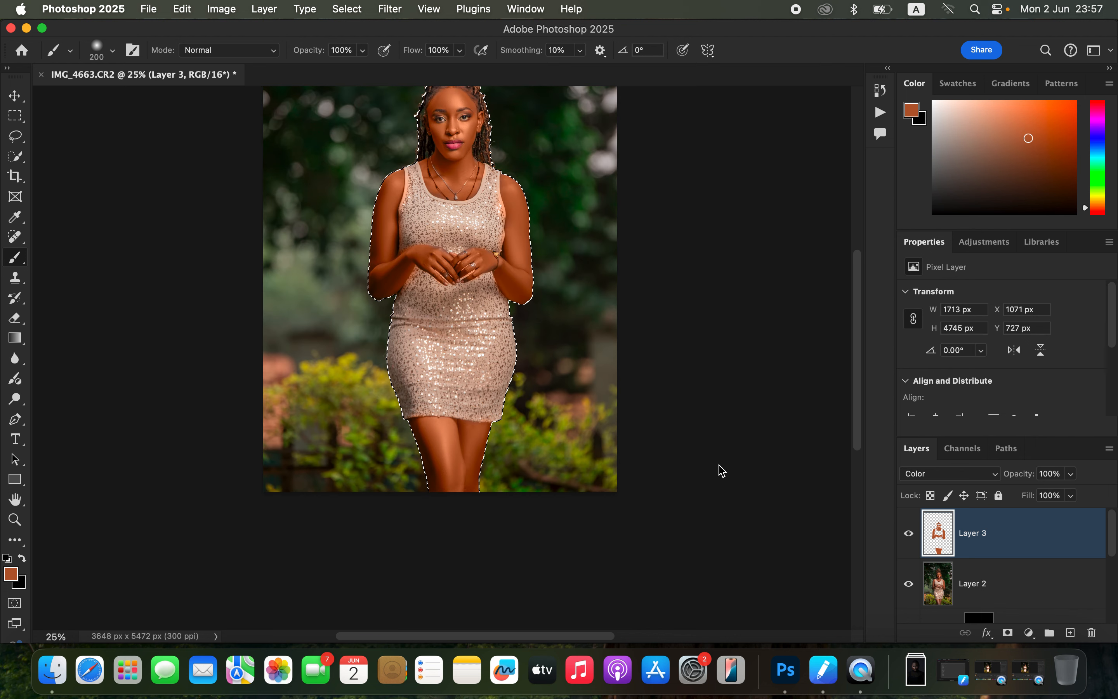
Erase the color spill from the dress neckline, armholes and jewelry on Layer 3 with a 45-pixel Eraser.
{"action": "left_click", "coordinate": [15, 317]}
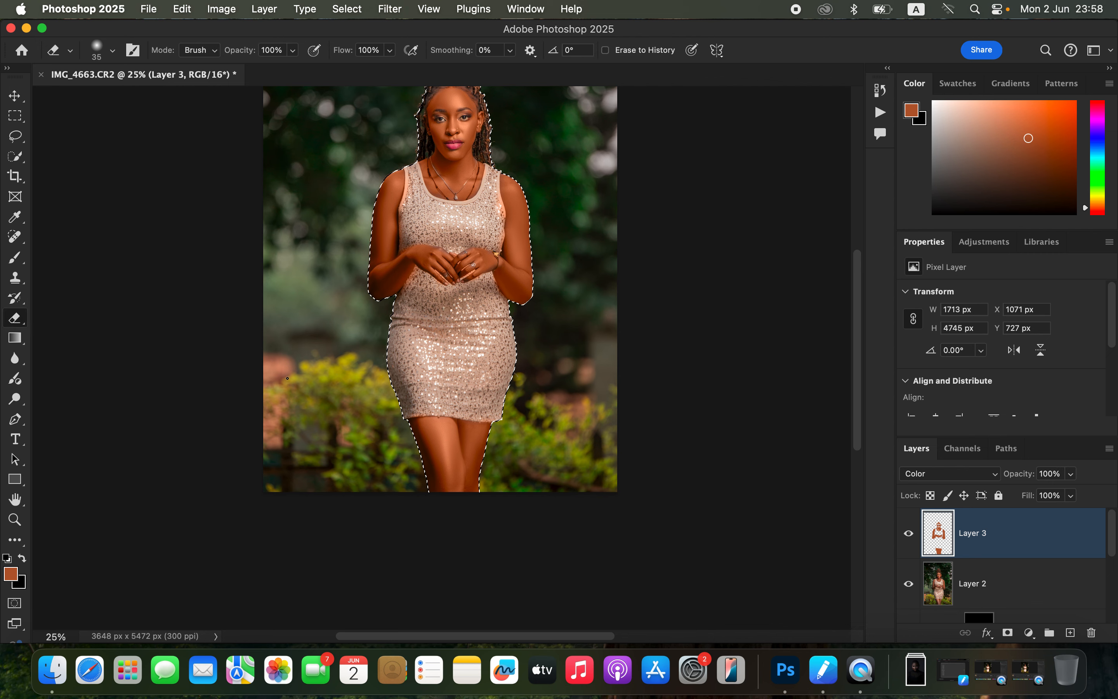
{"action": "key", "text": "super+equal"}
{"action": "key", "text": "super+equal"}
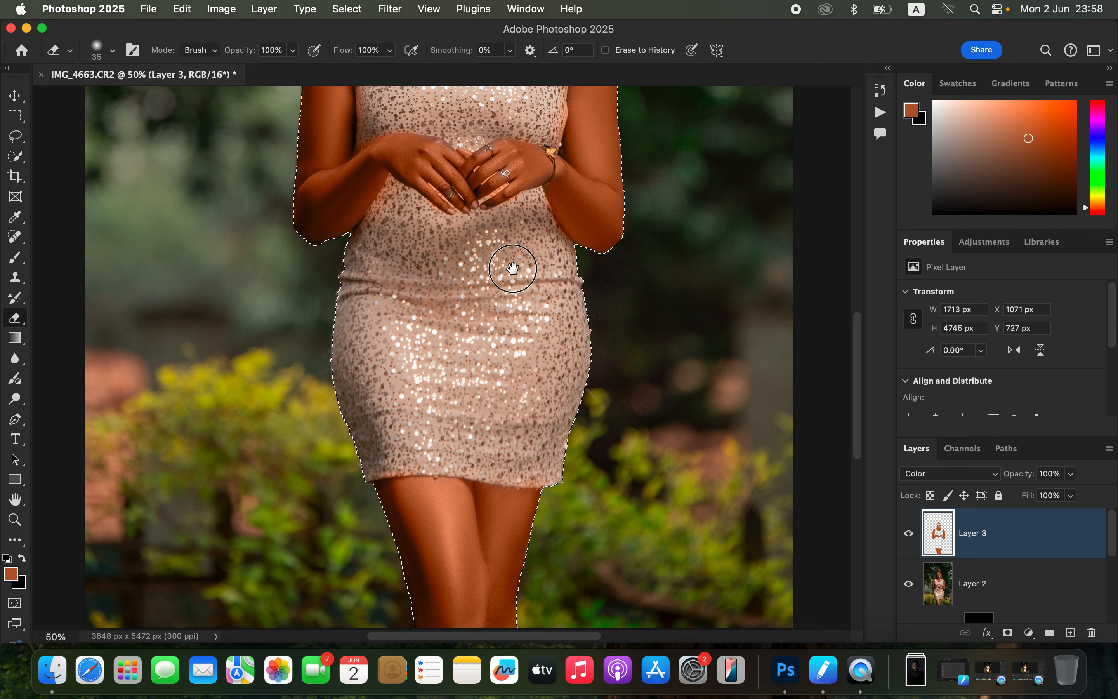
{"action": "scroll", "coordinate": [498, 262], "scroll_direction": "up", "scroll_amount": 5}
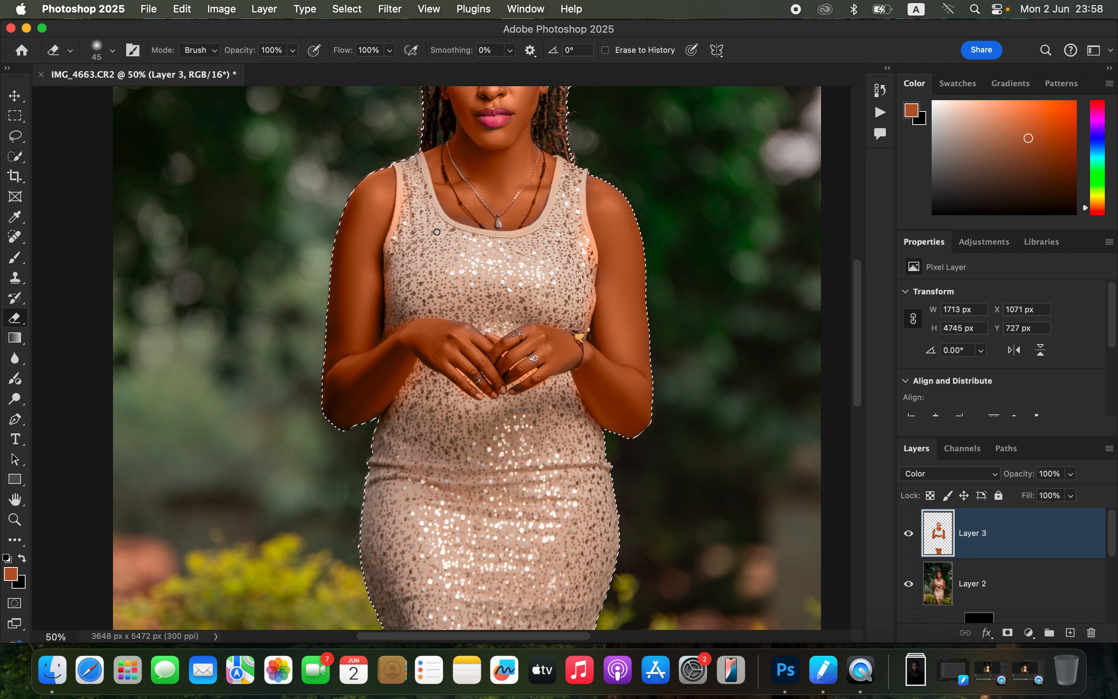
{"action": "key", "text": "bracketright"}
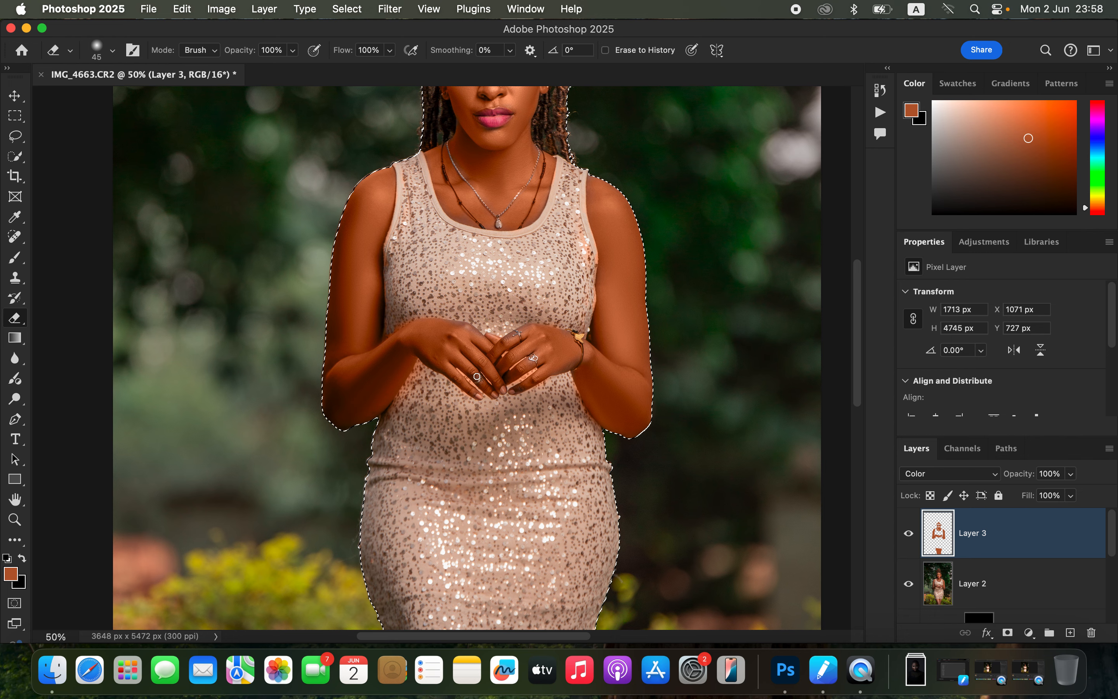
{"action": "scroll", "coordinate": [483, 397], "scroll_direction": "up", "scroll_amount": 5}
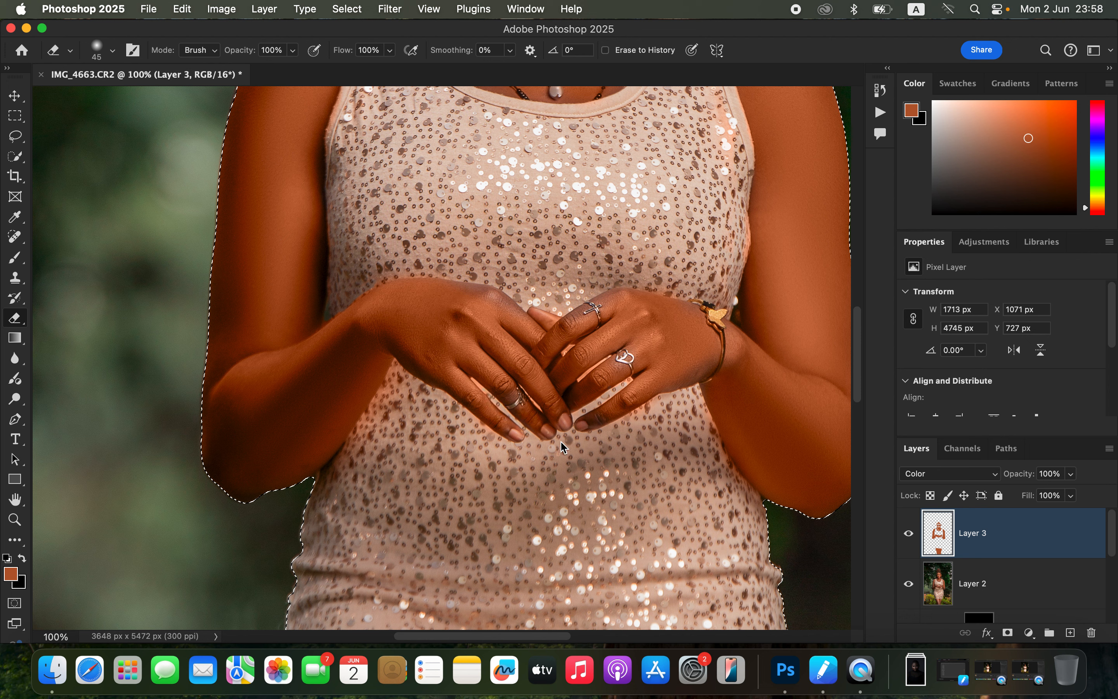
Repaint the skin color over the hands with the 200-pixel brush and erase the spill on the surrounding dress and hem.
{"action": "key", "text": "b"}
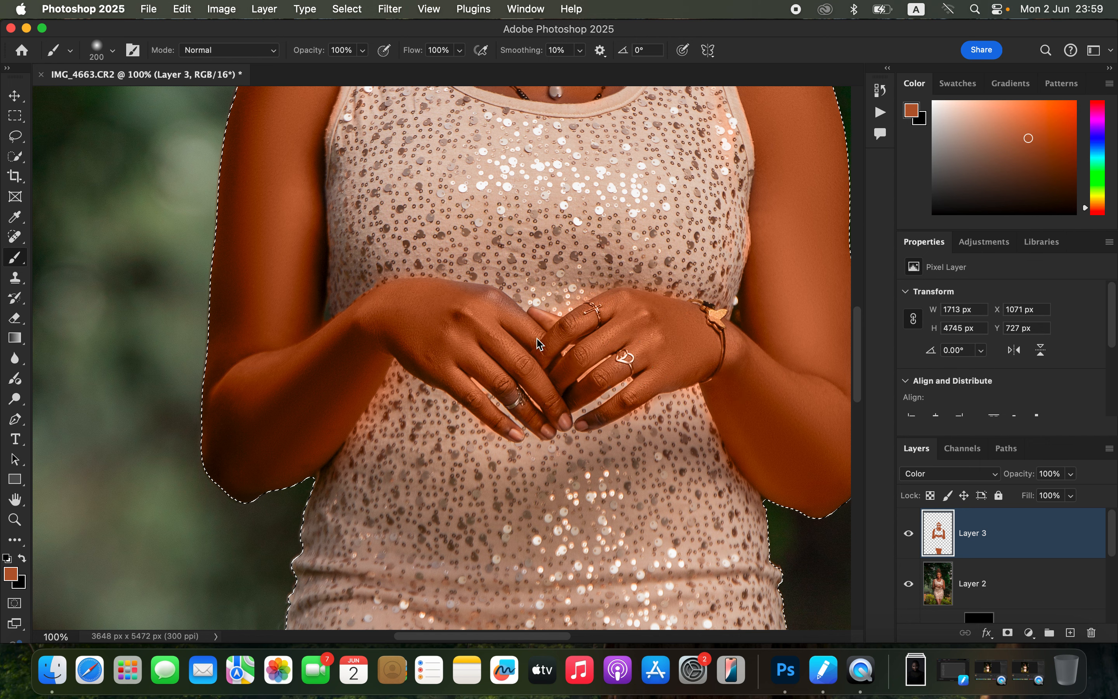
{"action": "left_click_drag", "start_coordinate": [471, 308], "coordinate": [492, 318]}
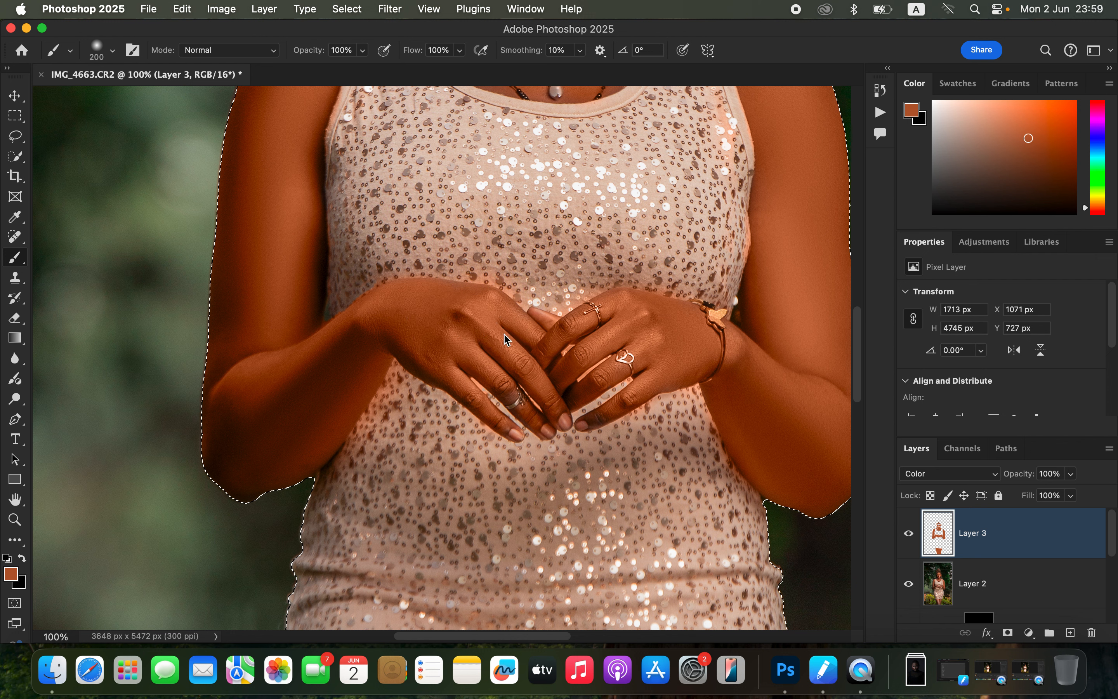
{"action": "key", "text": "e"}
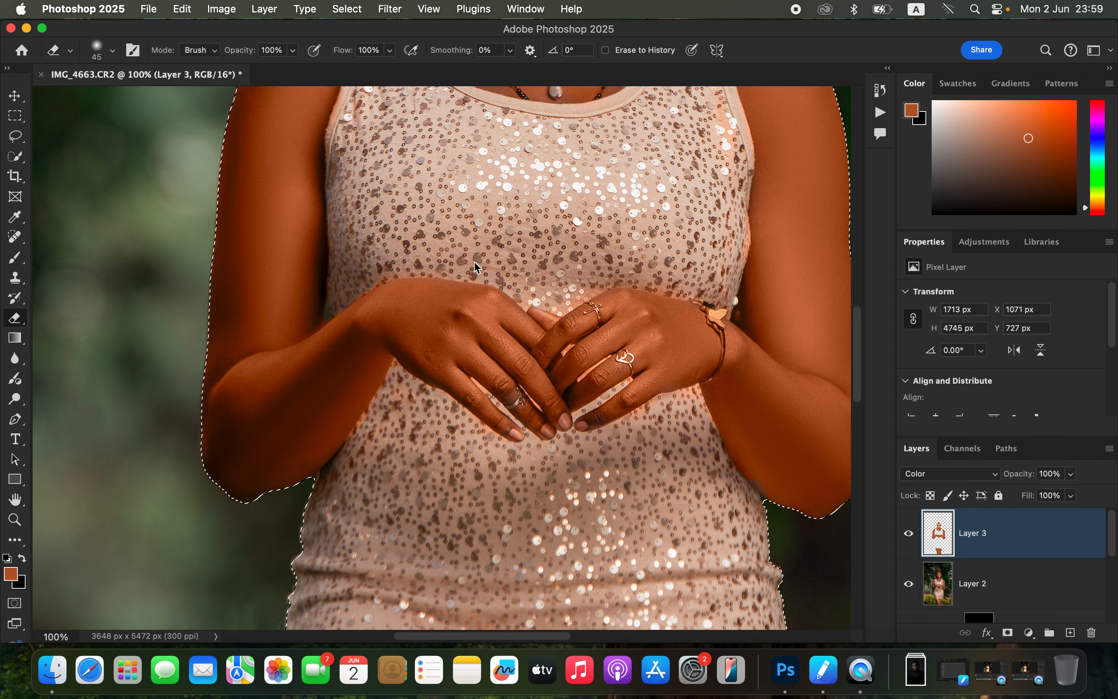
{"action": "scroll", "coordinate": [476, 267], "scroll_direction": "down", "scroll_amount": 15}
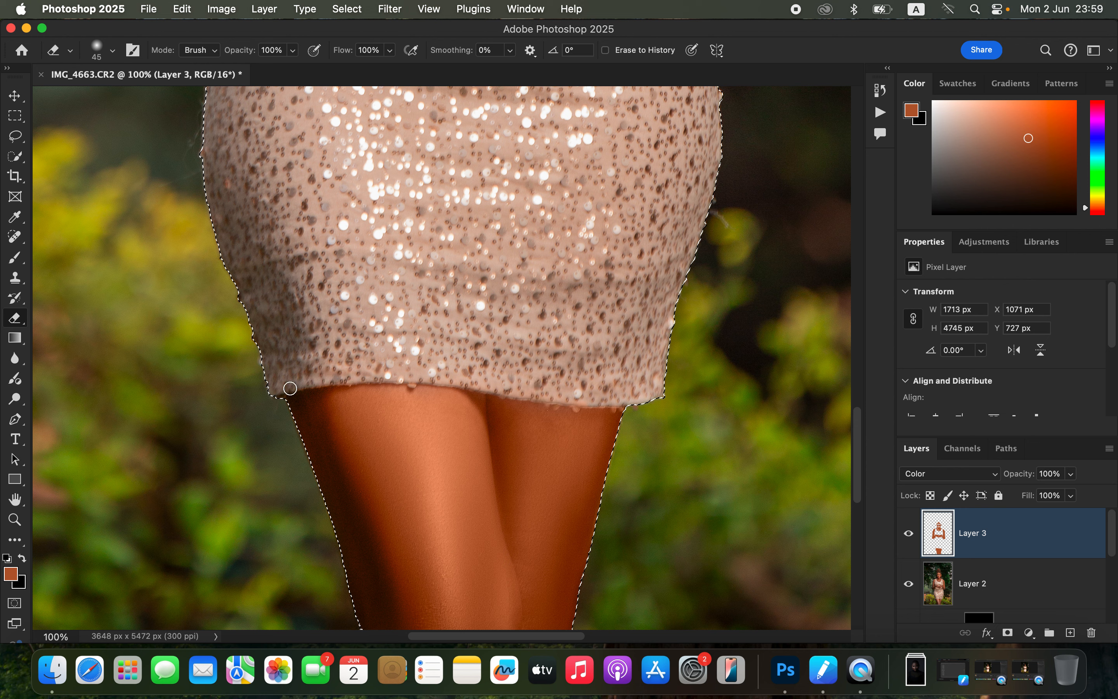
Lower the skin-color layer's opacity to 68%, compare the whole photo with and without it, and deselect the subject.
{"action": "key", "text": "super+minus"}
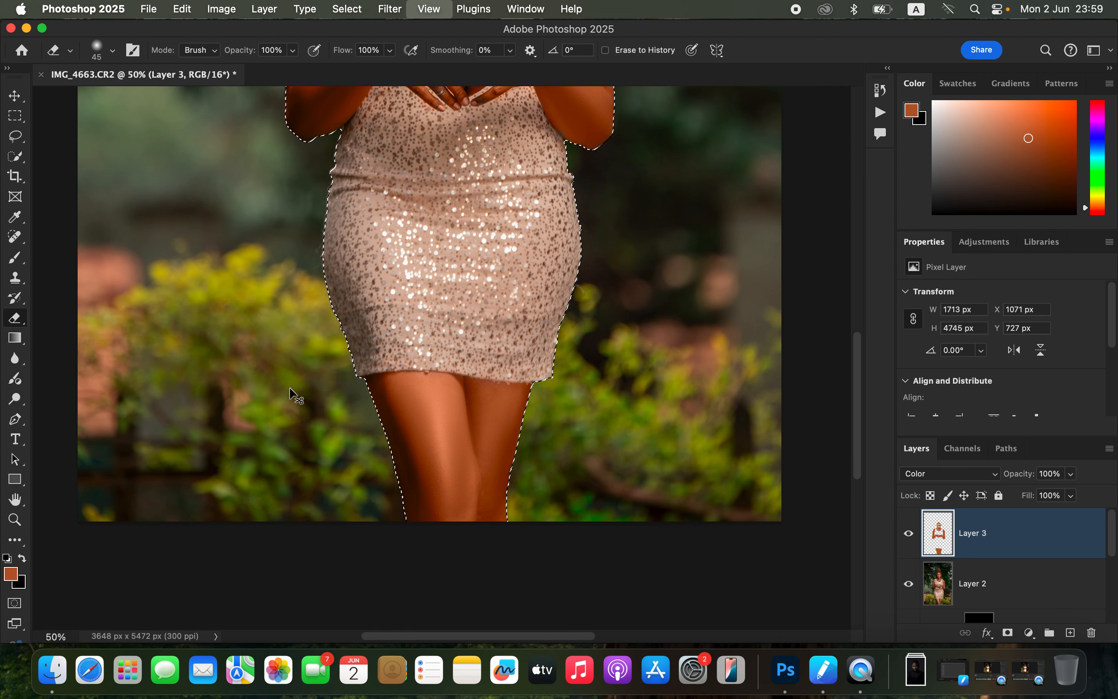
{"action": "key", "text": "super+minus"}
{"action": "key", "text": "super+minus"}
{"action": "key", "text": "super+minus"}
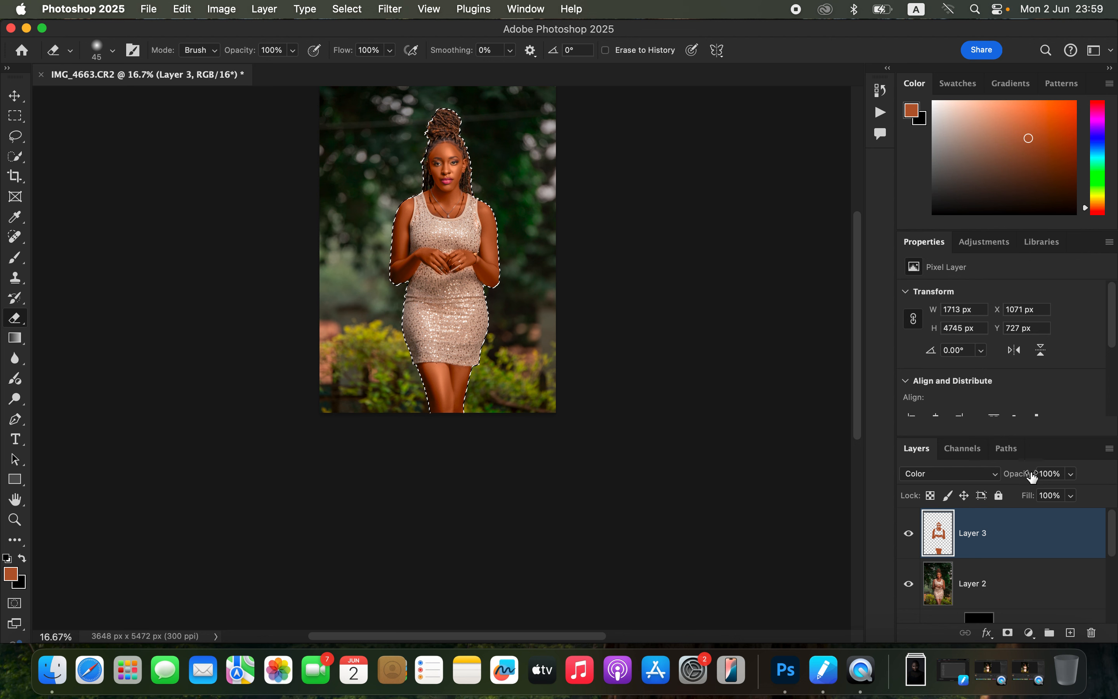
{"action": "left_click", "coordinate": [1071, 474]}
{"action": "left_click_drag", "start_coordinate": [1065, 494], "coordinate": [1052, 493]}
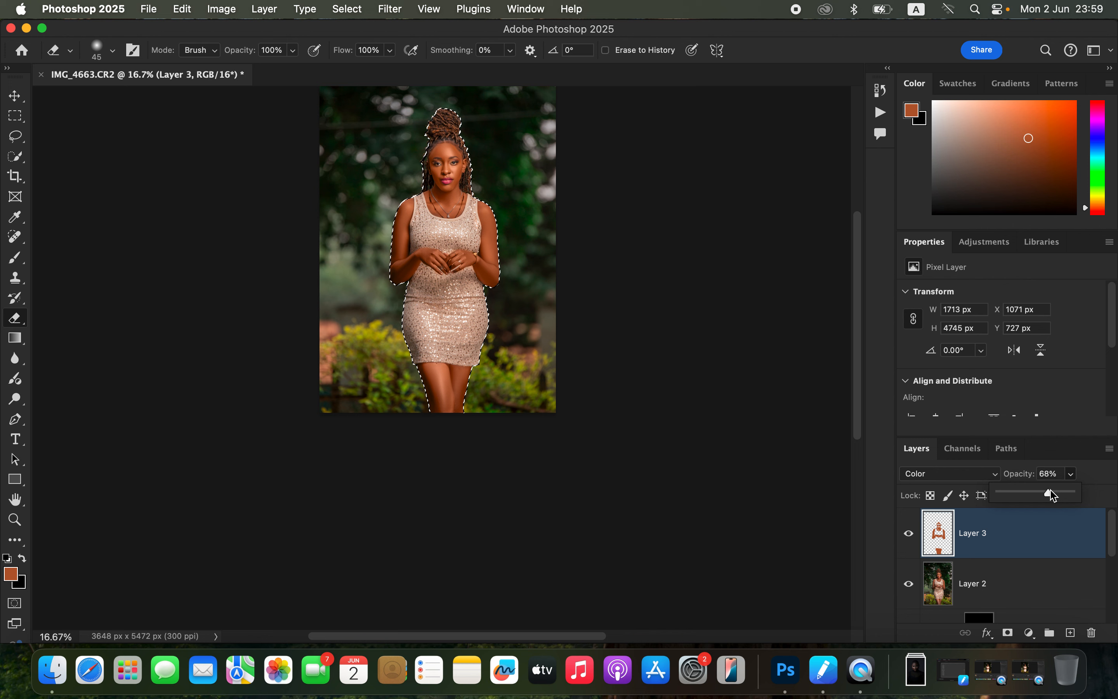
{"action": "left_click", "coordinate": [916, 531]}
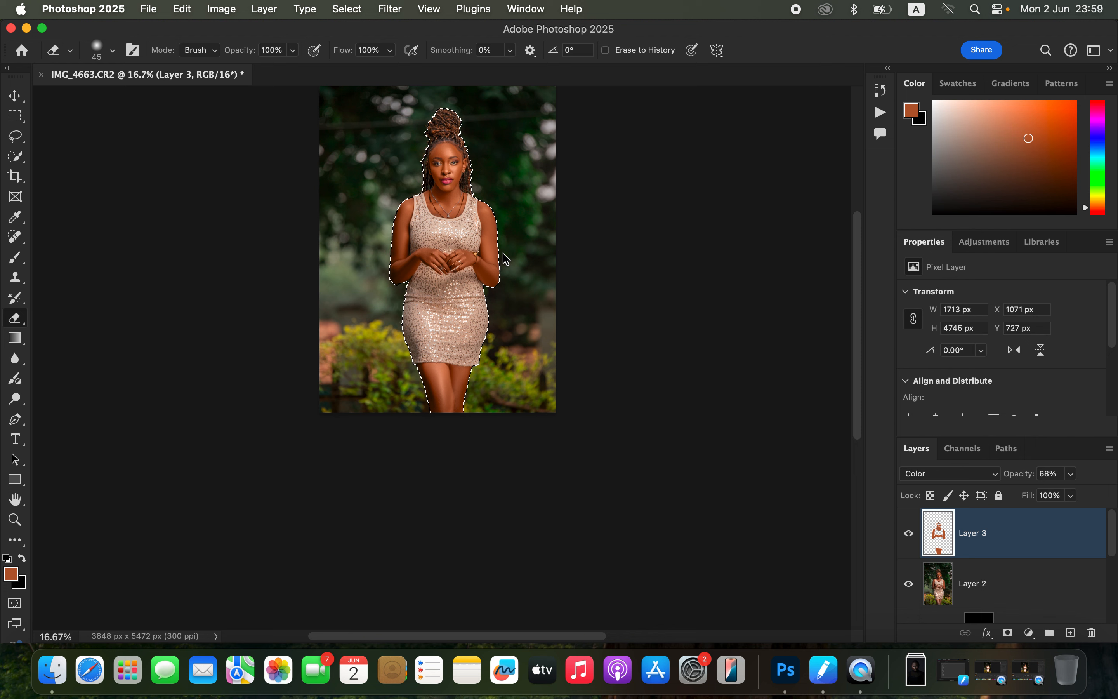
{"action": "key", "text": "super+d"}
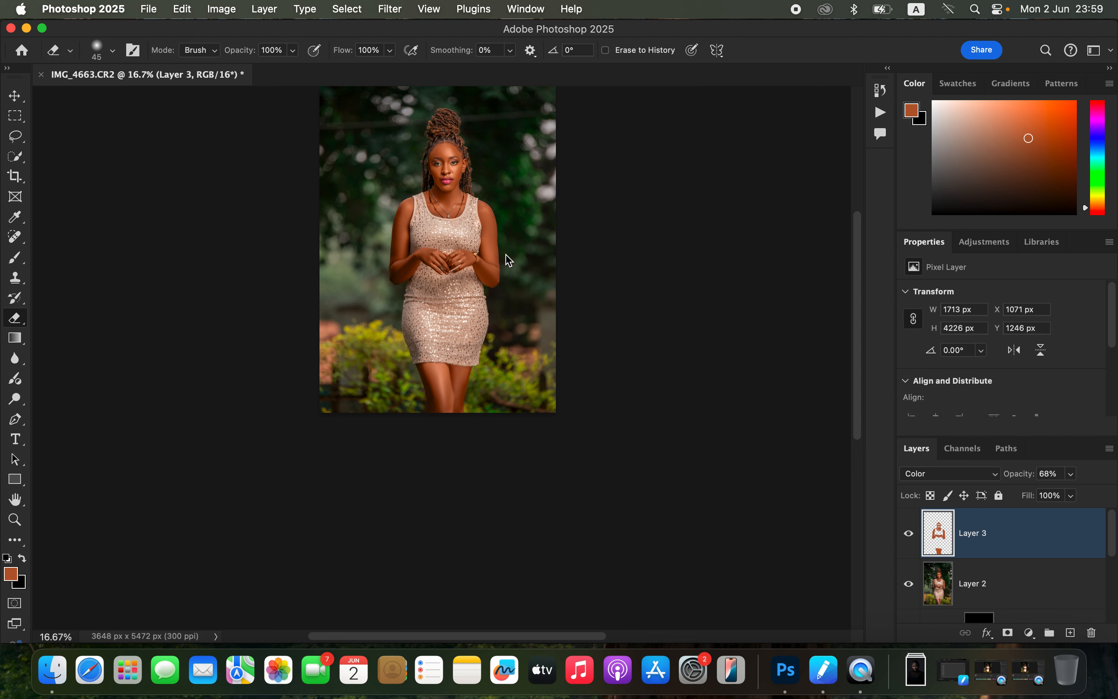
Add a Hue/Saturation adjustment layer above Layer 3 and set its color range to Reds.
{"action": "left_click", "coordinate": [1027, 625]}
{"action": "left_click", "coordinate": [1057, 481]}
{"action": "left_click", "coordinate": [1000, 313]}
{"action": "left_click", "coordinate": [1002, 329]}
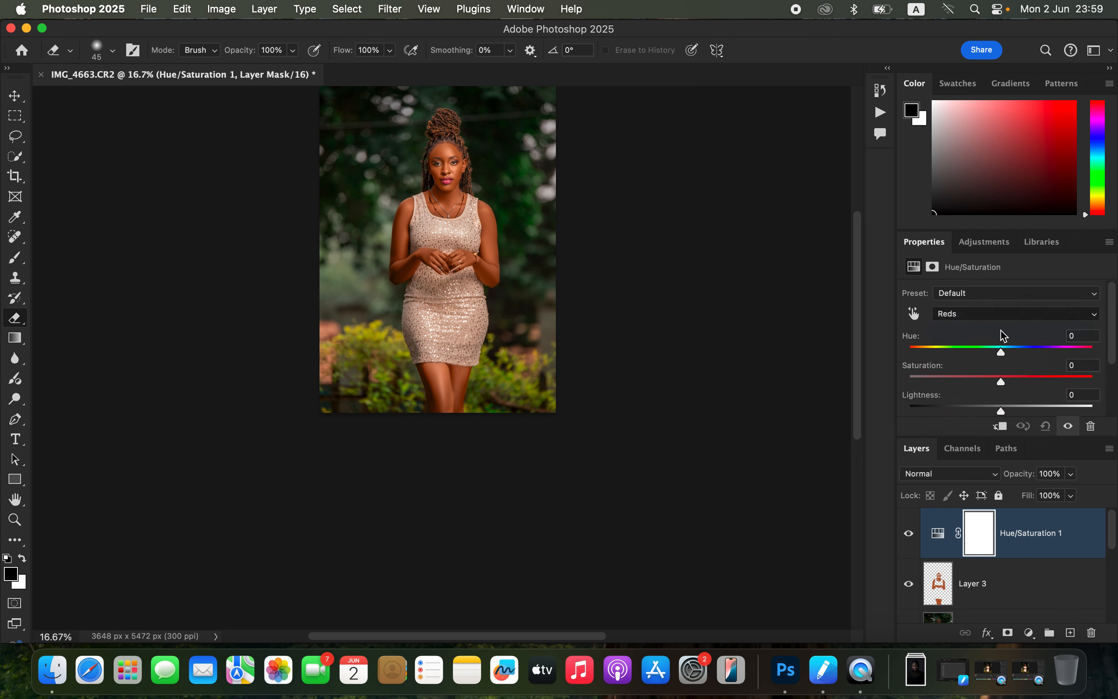
Set the lightness of the Reds range to -14 in the Hue/Saturation 1 adjustment.
{"action": "left_click_drag", "start_coordinate": [1001, 412], "coordinate": [988, 410]}
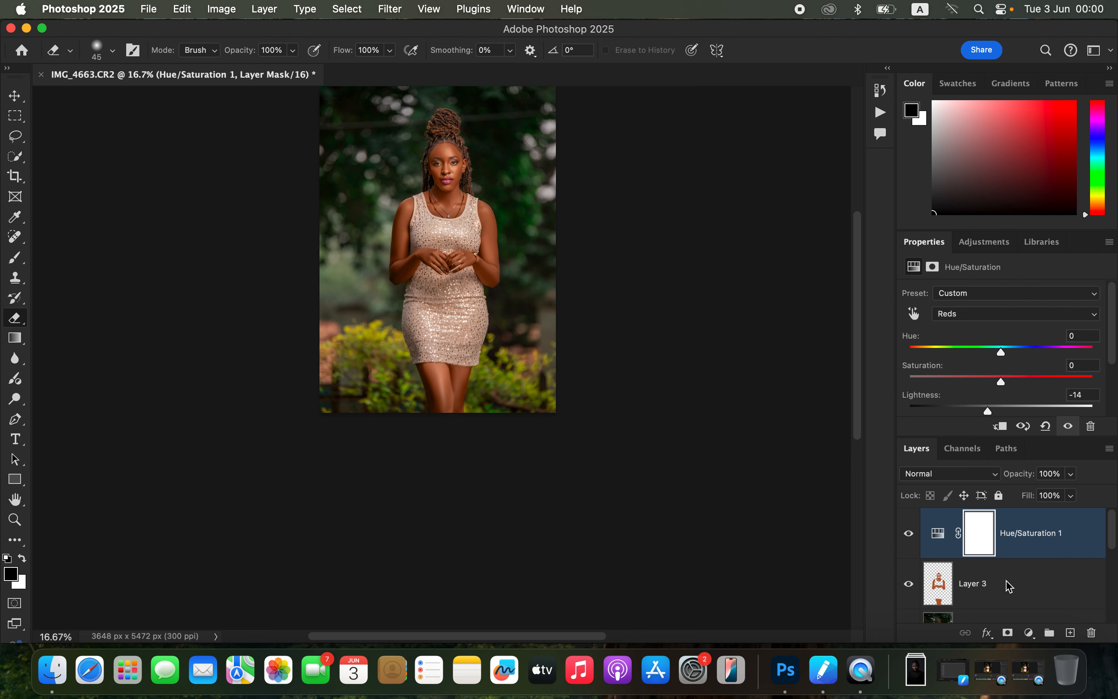
Add a Black & White adjustment layer on top, blended in Multiply mode at 8% opacity.
{"action": "left_click", "coordinate": [1028, 633]}
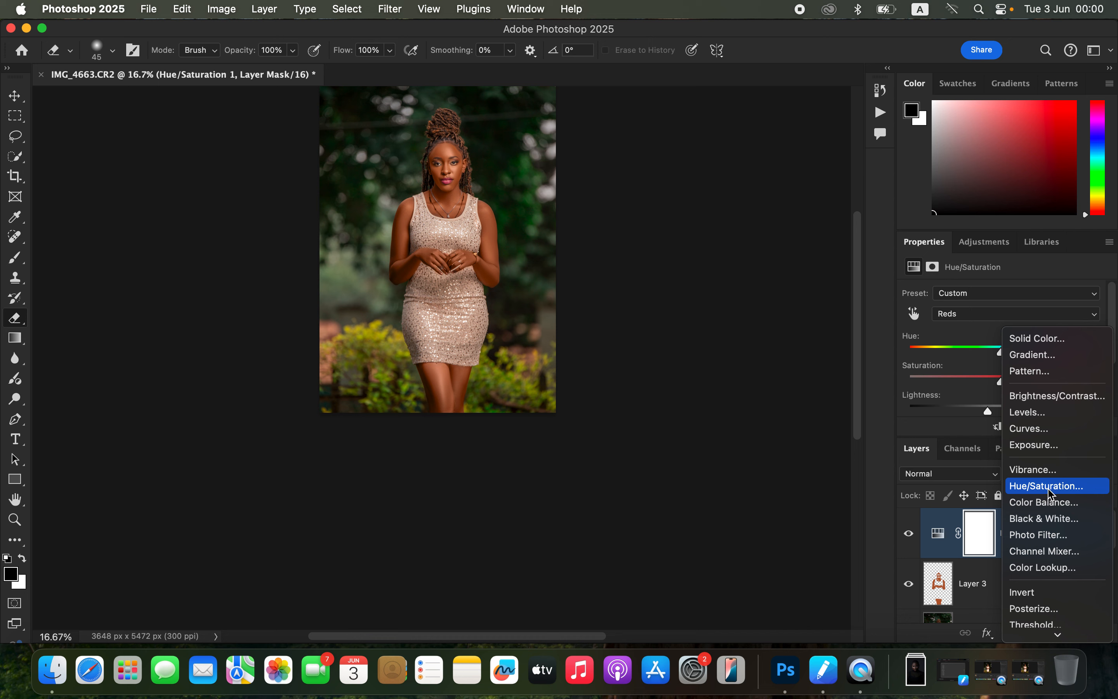
{"action": "left_click", "coordinate": [1039, 518]}
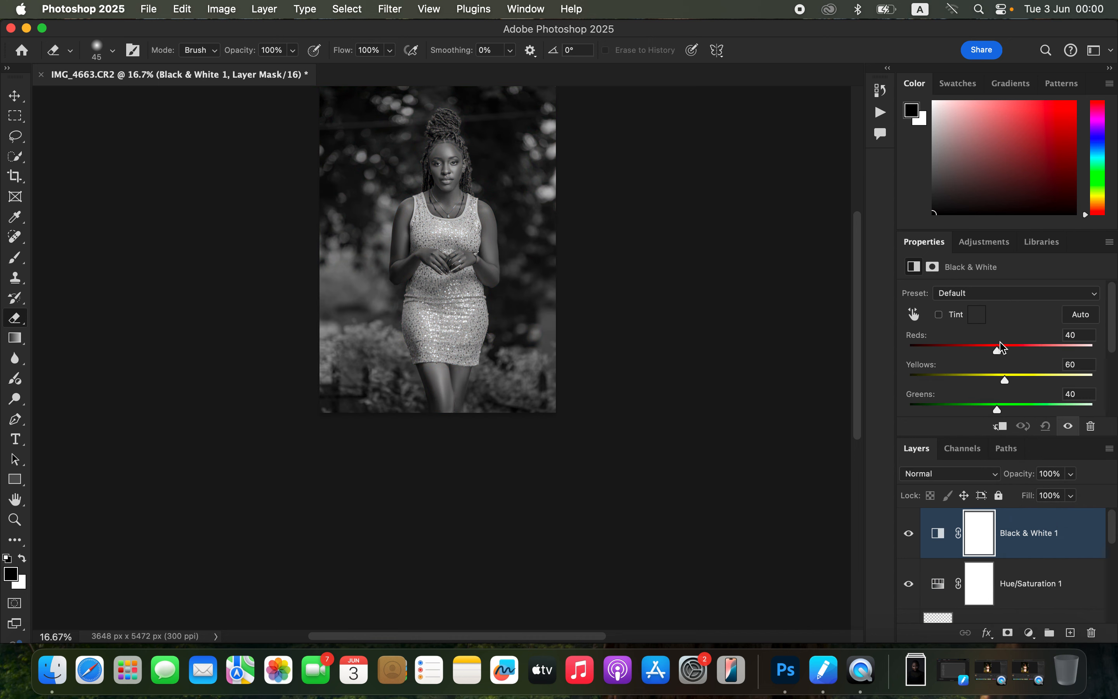
{"action": "left_click", "coordinate": [977, 470]}
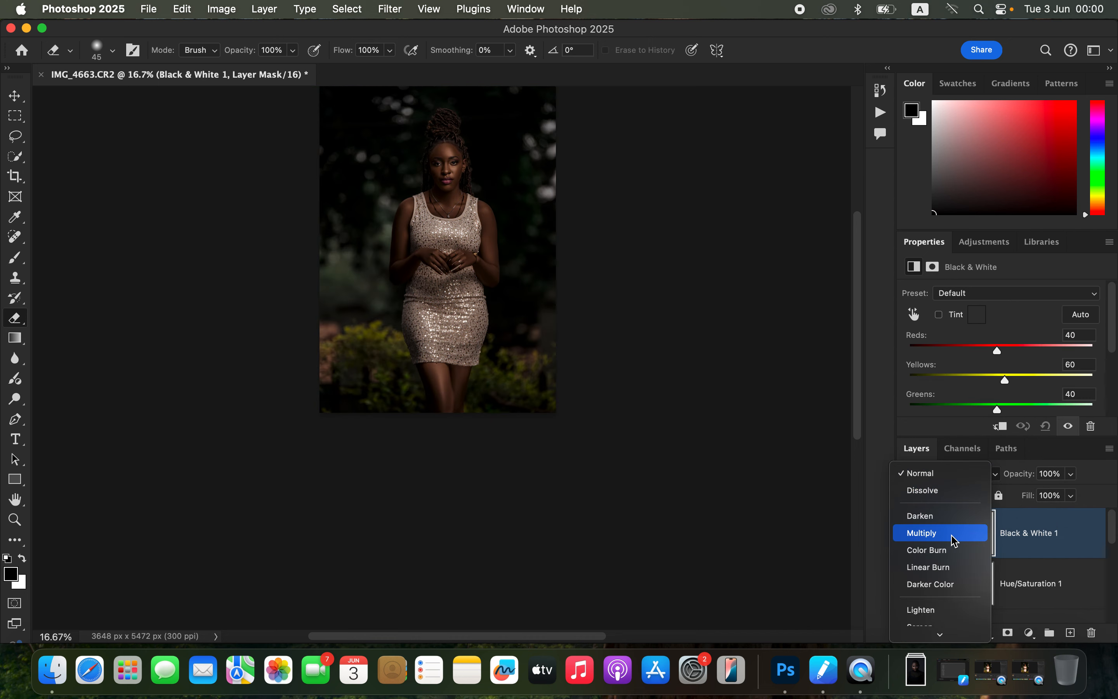
{"action": "left_click", "coordinate": [956, 532]}
{"action": "left_click", "coordinate": [1071, 474]}
{"action": "left_click_drag", "start_coordinate": [1075, 491], "coordinate": [1006, 495]}
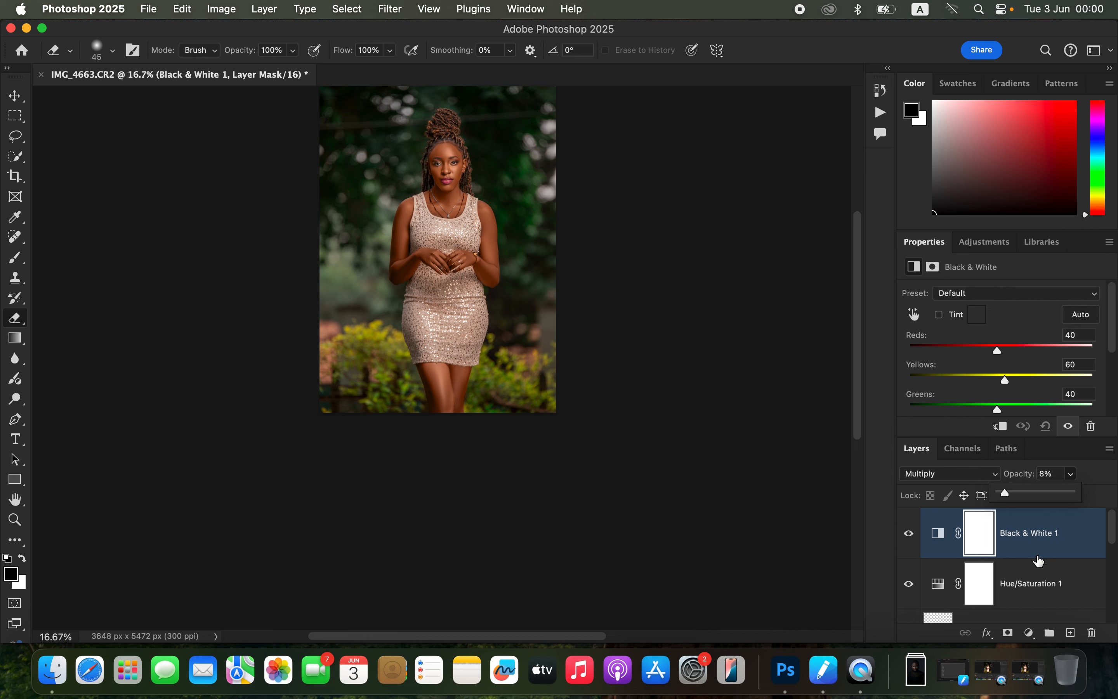
Add a Selective Color adjustment layer and set the cyan of its Reds to +11%.
{"action": "left_click", "coordinate": [1028, 634]}
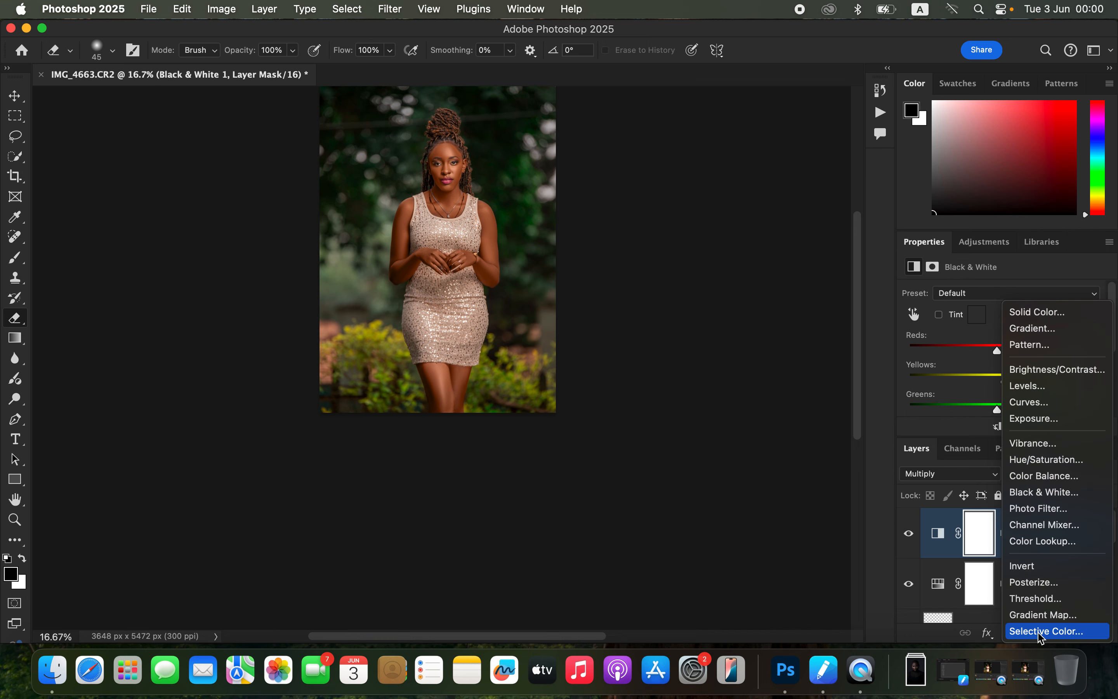
{"action": "left_click", "coordinate": [1037, 631]}
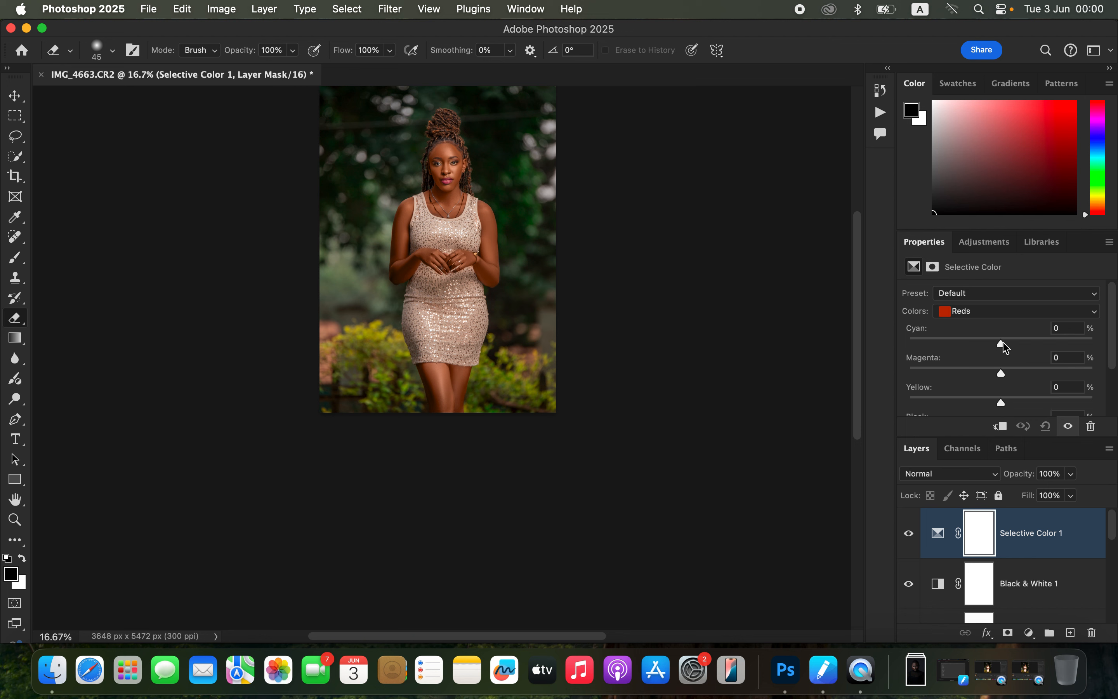
{"action": "left_click_drag", "start_coordinate": [1005, 346], "coordinate": [1019, 347]}
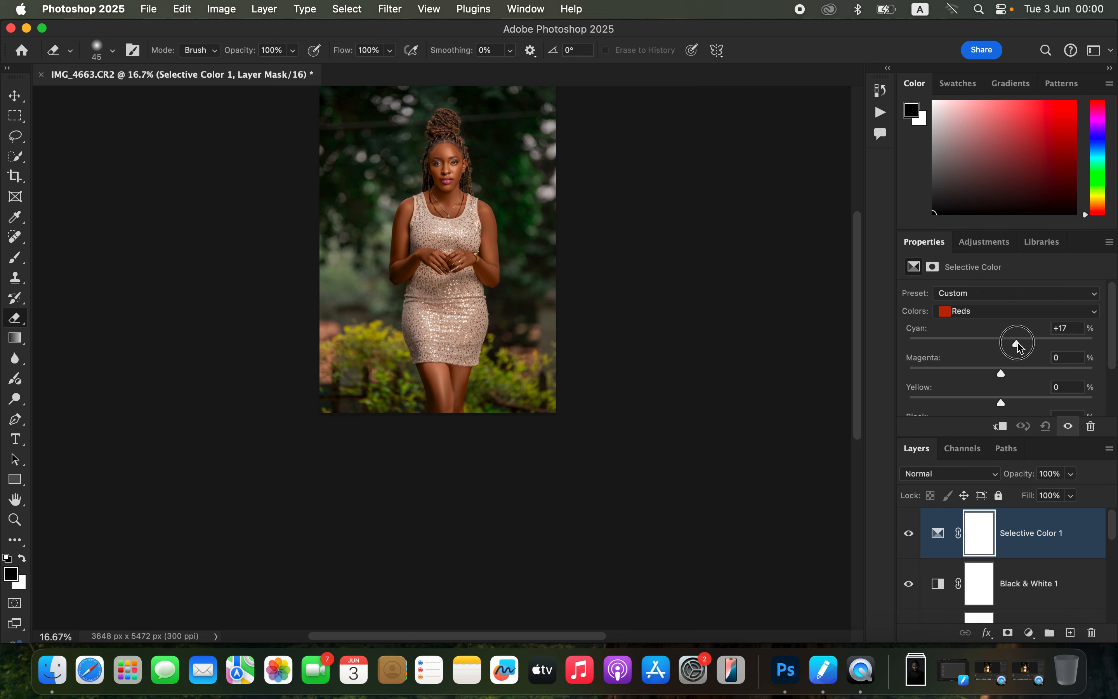
{"action": "mouse_move", "coordinate": [1018, 347]}
{"action": "left_mouse_down"}
{"action": "mouse_move", "coordinate": [1033, 345]}
{"action": "mouse_move", "coordinate": [1011, 346]}
{"action": "left_mouse_up"}
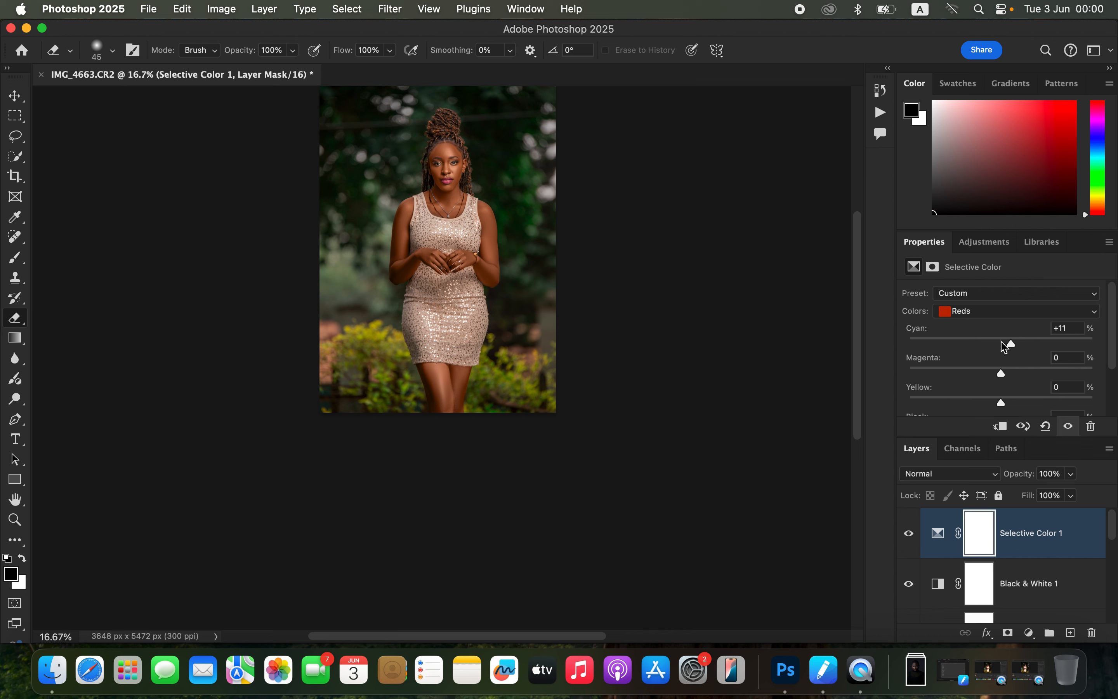
Set the cyan of the Blacks to +10% in Selective Color 1 and compare the photo with and without the adjustment.
{"action": "left_click", "coordinate": [987, 315]}
{"action": "left_click", "coordinate": [984, 400]}
{"action": "left_click_drag", "start_coordinate": [1003, 344], "coordinate": [1015, 346]}
{"action": "left_click", "coordinate": [905, 539]}
{"action": "left_click", "coordinate": [906, 538]}
{"action": "left_click", "coordinate": [907, 537]}
{"action": "left_click", "coordinate": [907, 537]}
Add a second Hue/Saturation adjustment layer with saturation -79 and invert its mask to black.
{"action": "key", "text": "super+equal"}
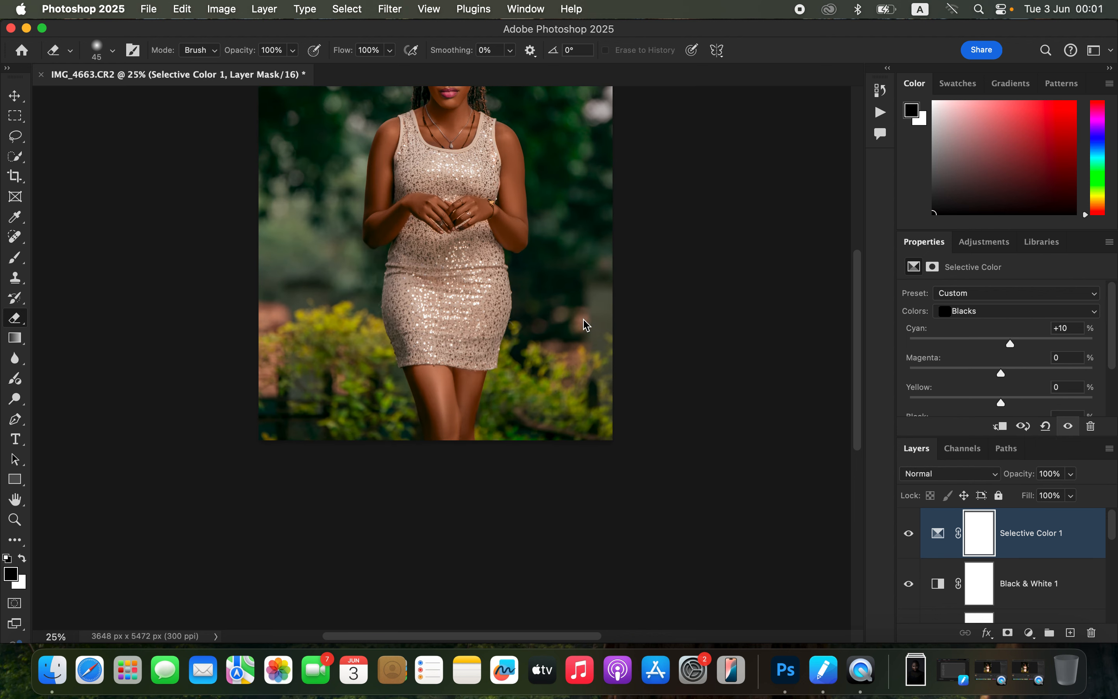
{"action": "scroll", "coordinate": [586, 325], "scroll_direction": "up", "scroll_amount": 5}
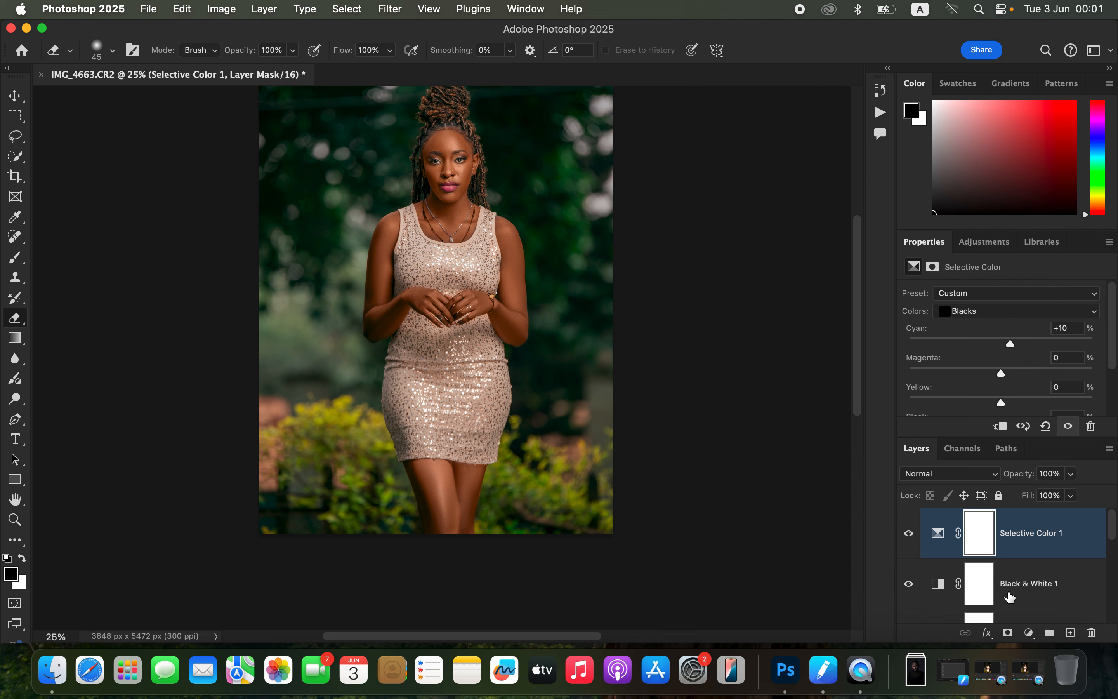
{"action": "left_click", "coordinate": [1028, 632]}
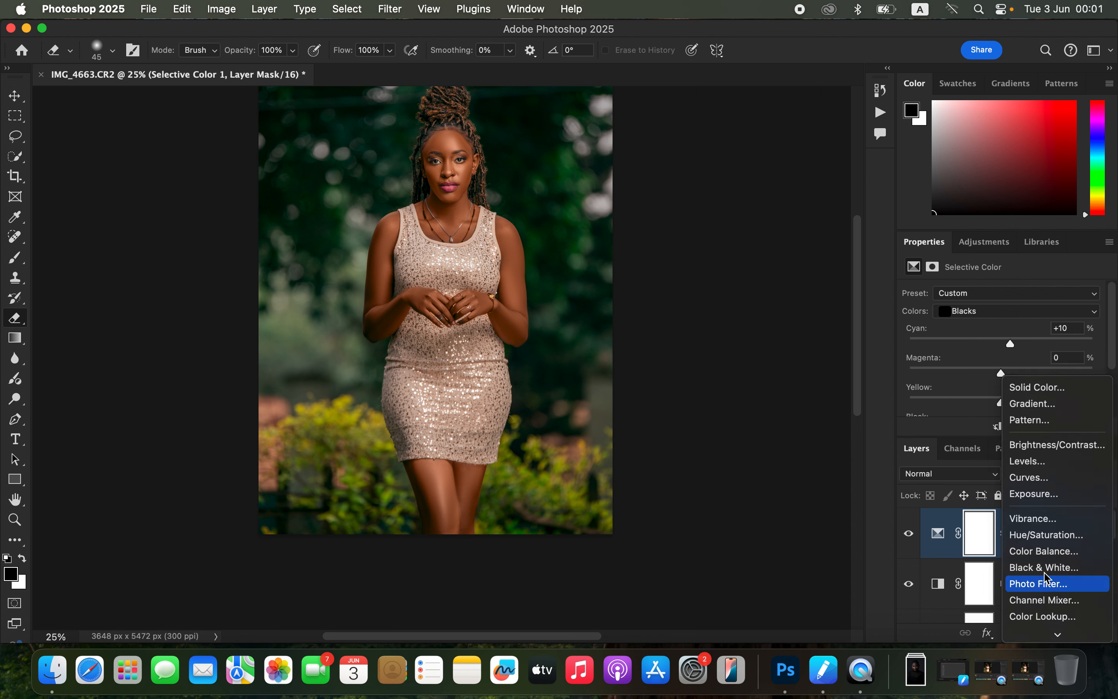
{"action": "left_click", "coordinate": [1045, 535]}
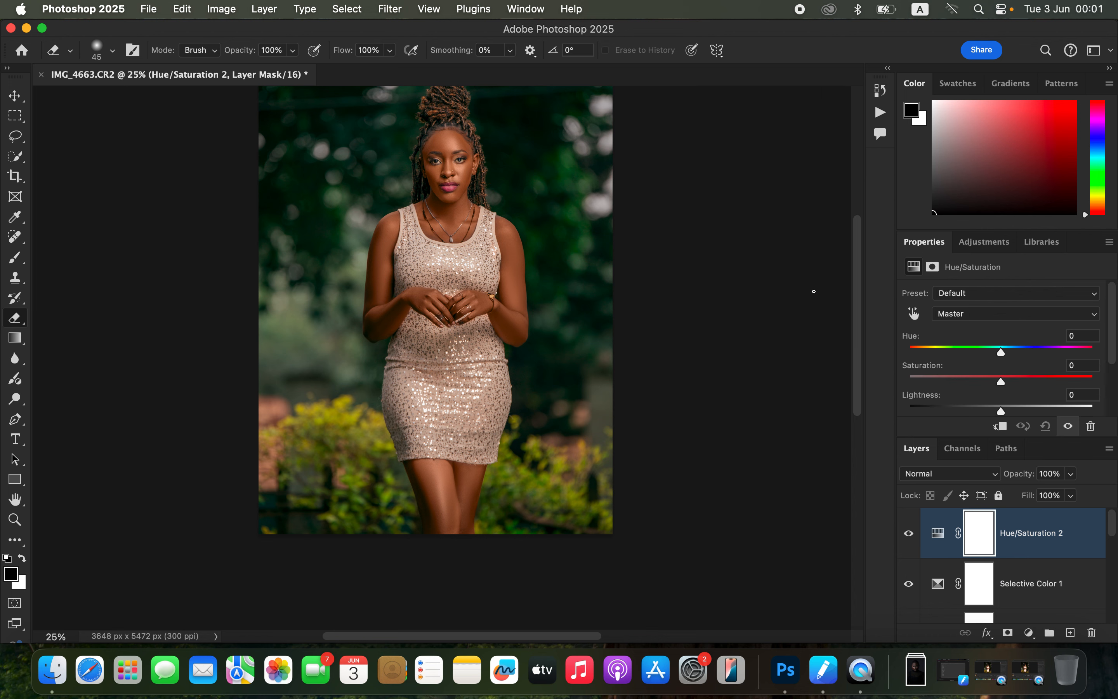
{"action": "left_click", "coordinate": [937, 384]}
{"action": "left_click_drag", "start_coordinate": [937, 383], "coordinate": [929, 384]}
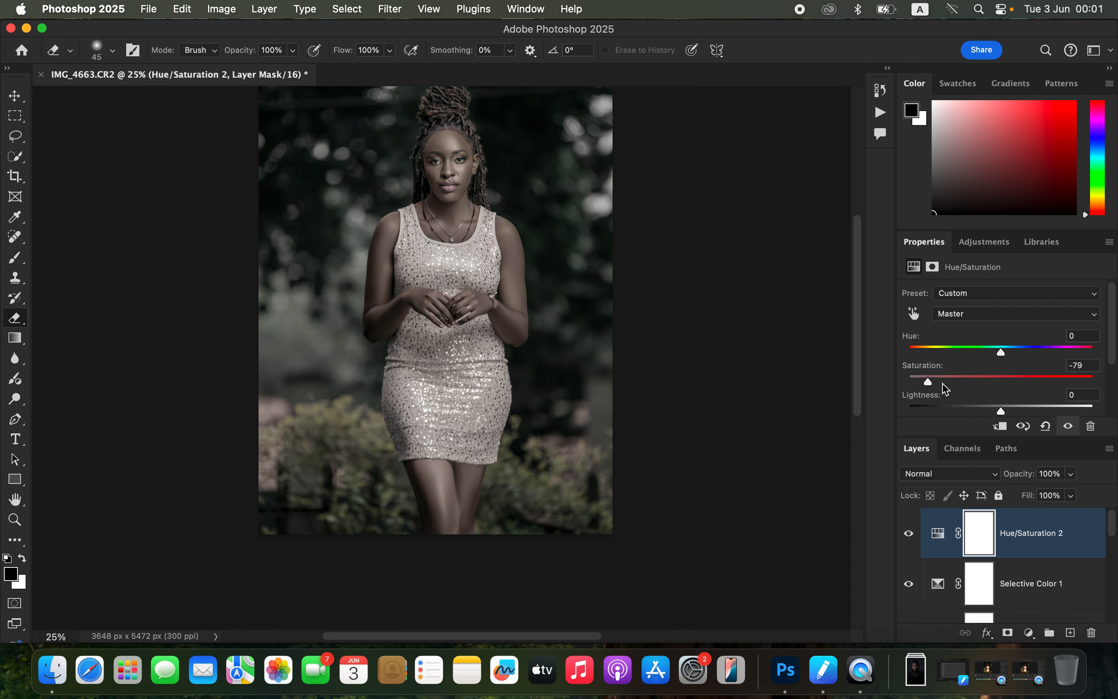
{"action": "key", "text": "super+i"}
Paint white on the Hue/Saturation 2 mask over the whites of both eyes with a 25-pixel brush.
{"action": "key", "text": "super+plus"}
{"action": "key", "text": "super+plus"}
{"action": "key", "text": "super+plus"}
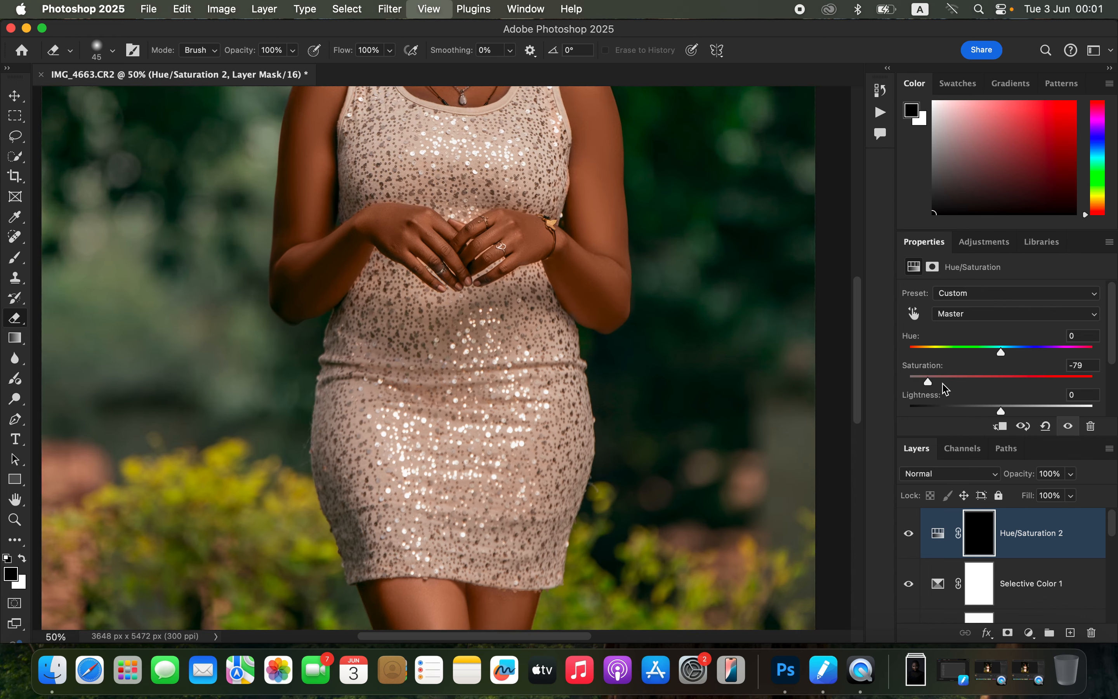
{"action": "scroll", "coordinate": [272, 257], "scroll_direction": "up", "scroll_amount": 10}
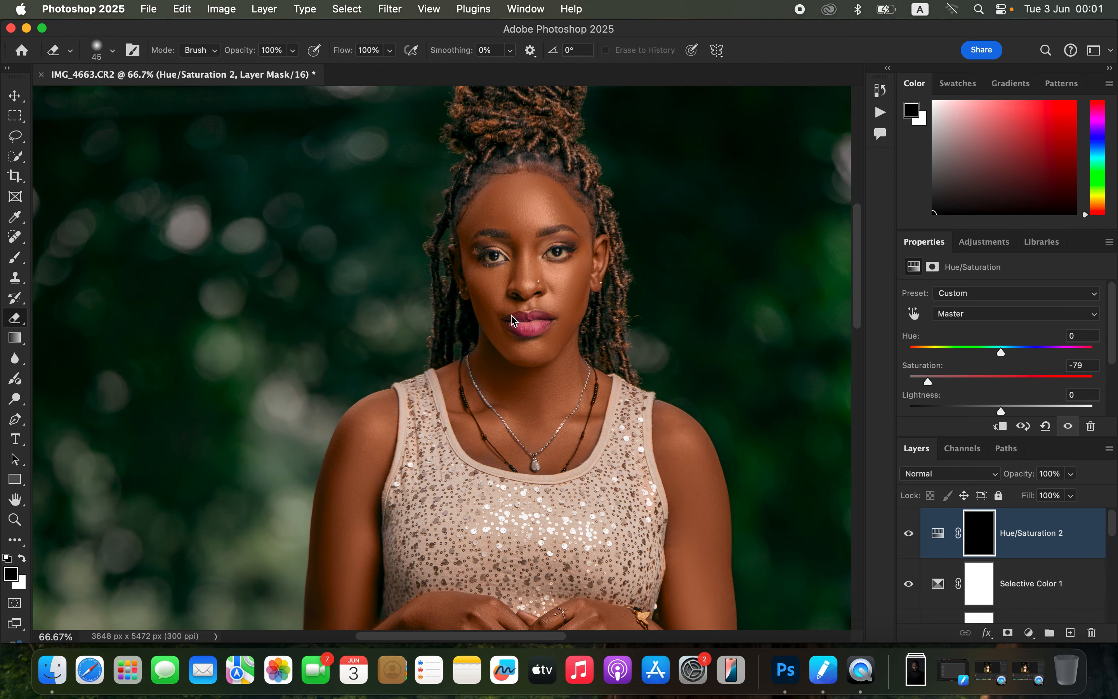
{"action": "left_click", "coordinate": [17, 262]}
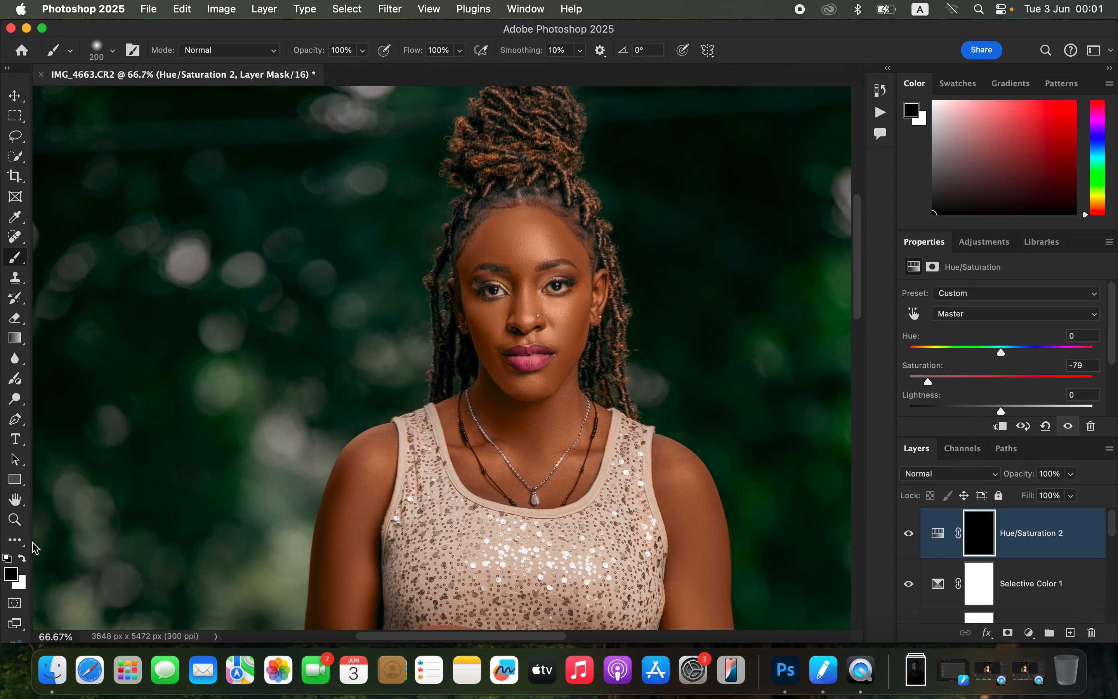
{"action": "left_click", "coordinate": [22, 558]}
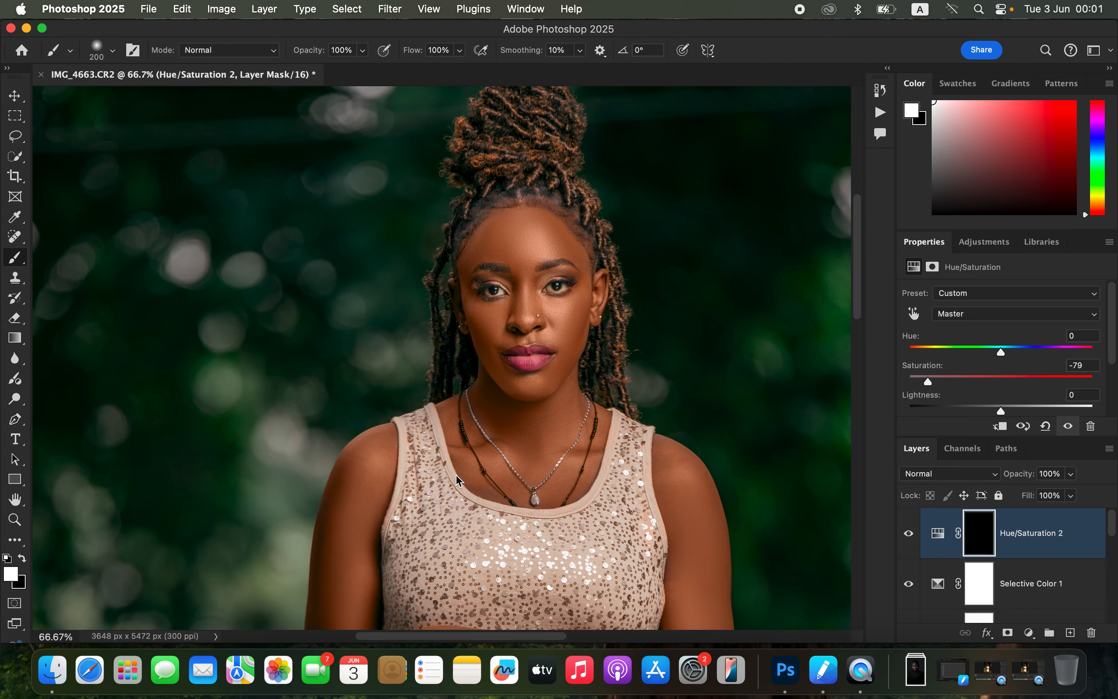
{"action": "key", "text": "super+1"}
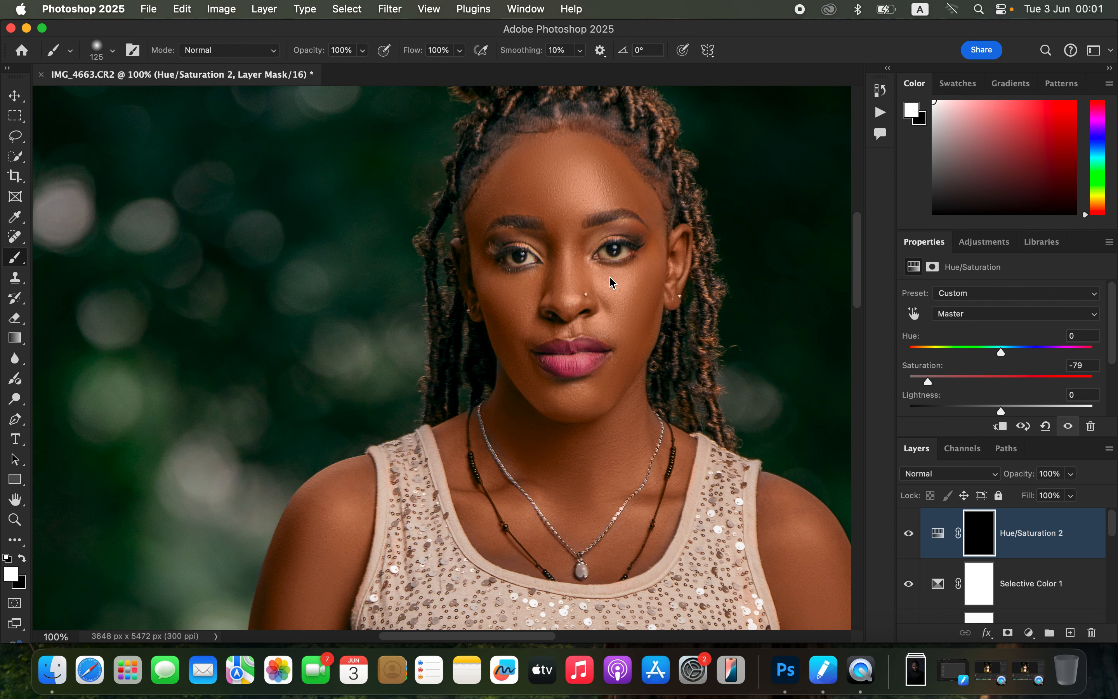
{"action": "left_click", "coordinate": [608, 253]}
{"action": "key", "text": "super+equal"}
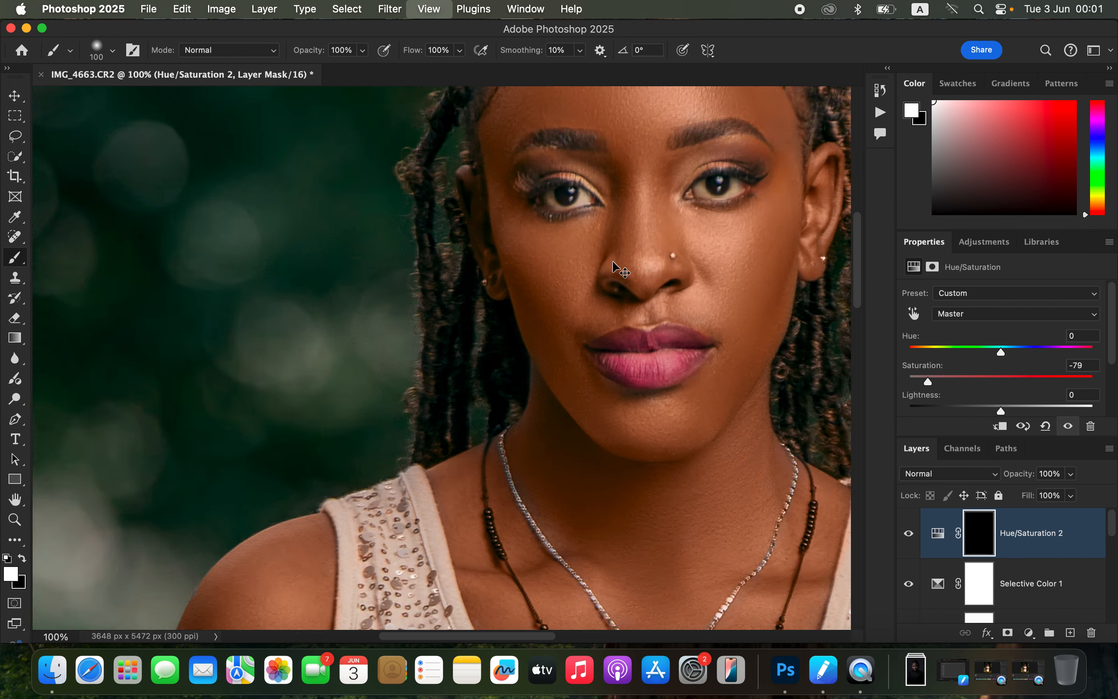
{"action": "left_click_drag", "start_coordinate": [668, 324], "coordinate": [524, 429]}
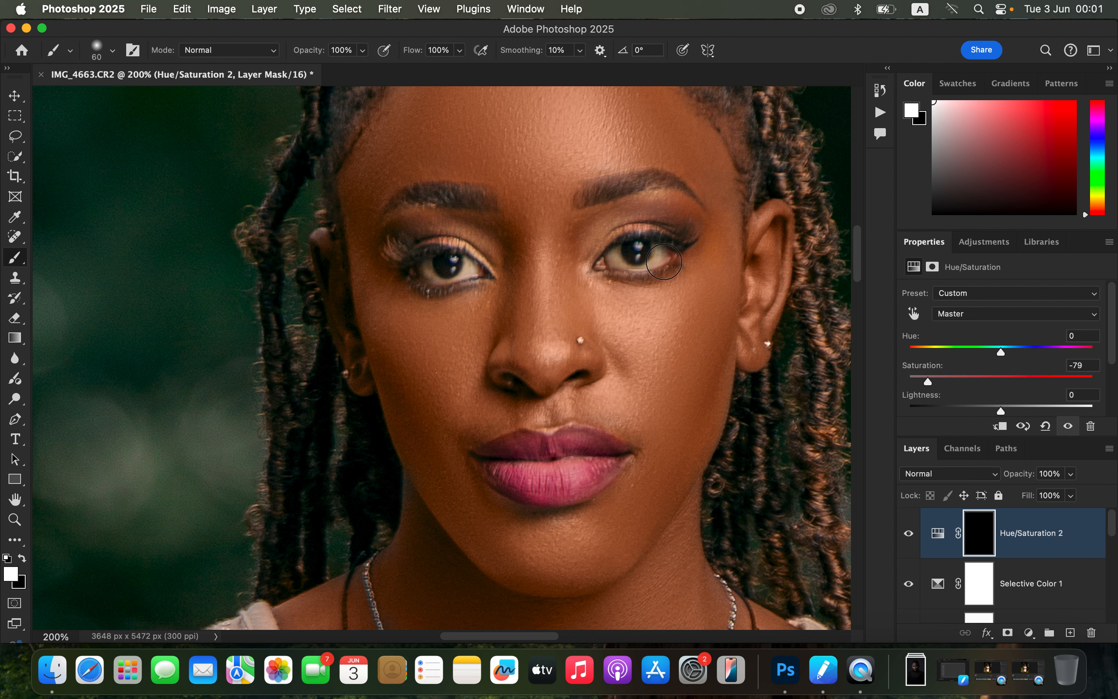
{"action": "key", "text": "bracketleft"}
{"action": "key", "text": "bracketleft"}
{"action": "key", "text": "bracketleft"}
{"action": "key", "text": "bracketleft"}
{"action": "key", "text": "bracketleft"}
{"action": "key", "text": "bracketleft"}
{"action": "key", "text": "bracketleft"}
{"action": "key", "text": "bracketleft"}
{"action": "mouse_move", "coordinate": [627, 260]}
{"action": "left_mouse_down"}
{"action": "mouse_move", "coordinate": [612, 257]}
{"action": "mouse_move", "coordinate": [614, 266]}
{"action": "mouse_move", "coordinate": [659, 250]}
{"action": "mouse_move", "coordinate": [646, 260]}
{"action": "left_mouse_up"}
{"action": "mouse_move", "coordinate": [421, 262]}
{"action": "left_mouse_down"}
{"action": "mouse_move", "coordinate": [469, 267]}
{"action": "mouse_move", "coordinate": [432, 266]}
{"action": "mouse_move", "coordinate": [462, 277]}
{"action": "left_mouse_up"}
Add a Curves adjustment layer and move the white point of its RGB curve to input 174.
{"action": "key", "text": "super+minus"}
{"action": "key", "text": "super+minus"}
{"action": "key", "text": "super+minus"}
{"action": "key", "text": "super+minus"}
{"action": "key", "text": "super+minus"}
{"action": "key", "text": "super+minus"}
{"action": "key", "text": "super+equal"}
{"action": "key", "text": "super+equal"}
{"action": "scroll", "coordinate": [435, 289], "scroll_direction": "down", "scroll_amount": 3}
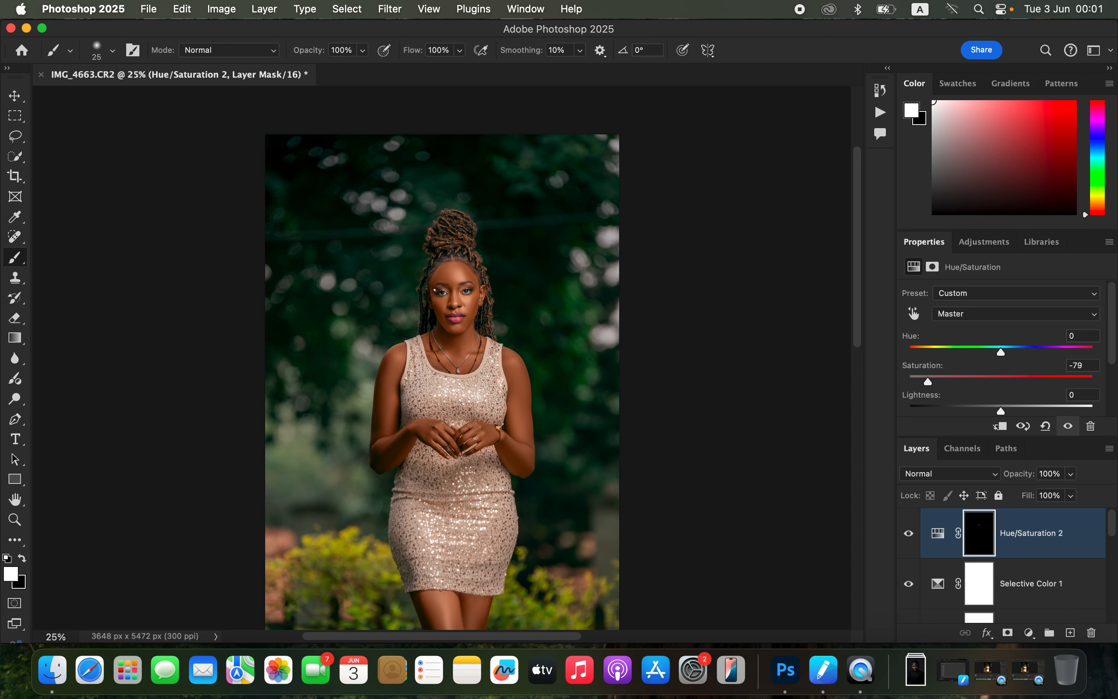
{"action": "left_click", "coordinate": [1029, 633]}
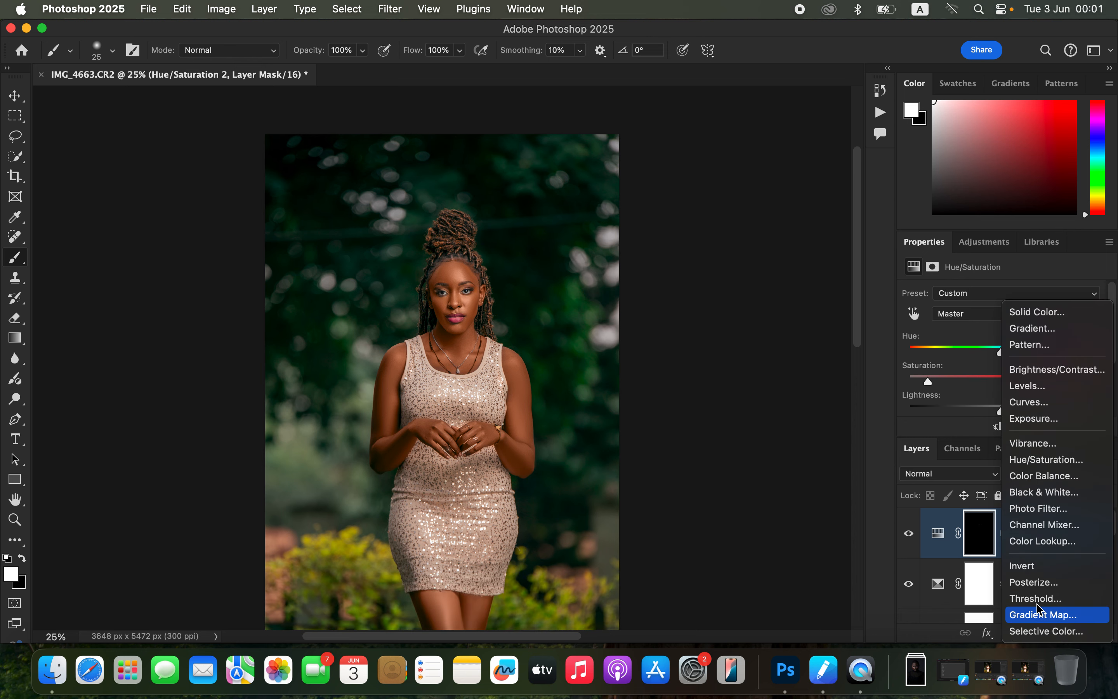
{"action": "left_click", "coordinate": [1059, 410]}
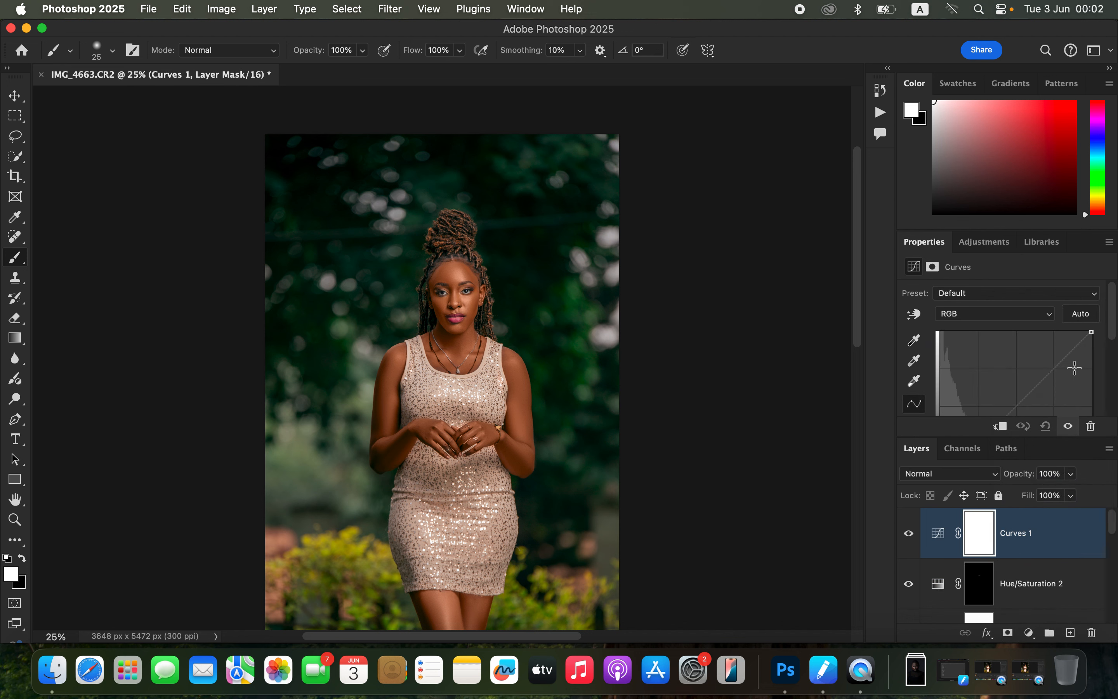
{"action": "left_click_drag", "start_coordinate": [1112, 330], "coordinate": [1116, 366]}
{"action": "left_click_drag", "start_coordinate": [1092, 390], "coordinate": [1045, 391]}
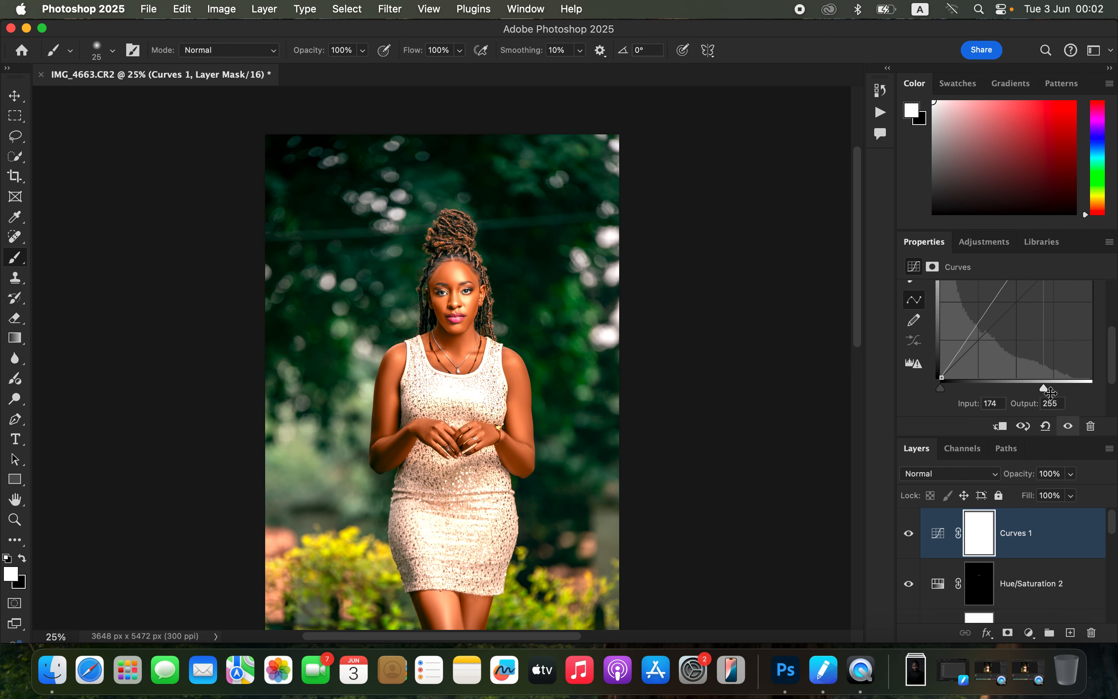
Restrict Curves 1 to the highlights with a Blend If underlying-layer shadow threshold split at 149 / 221.
{"action": "double_click", "coordinate": [1069, 547]}
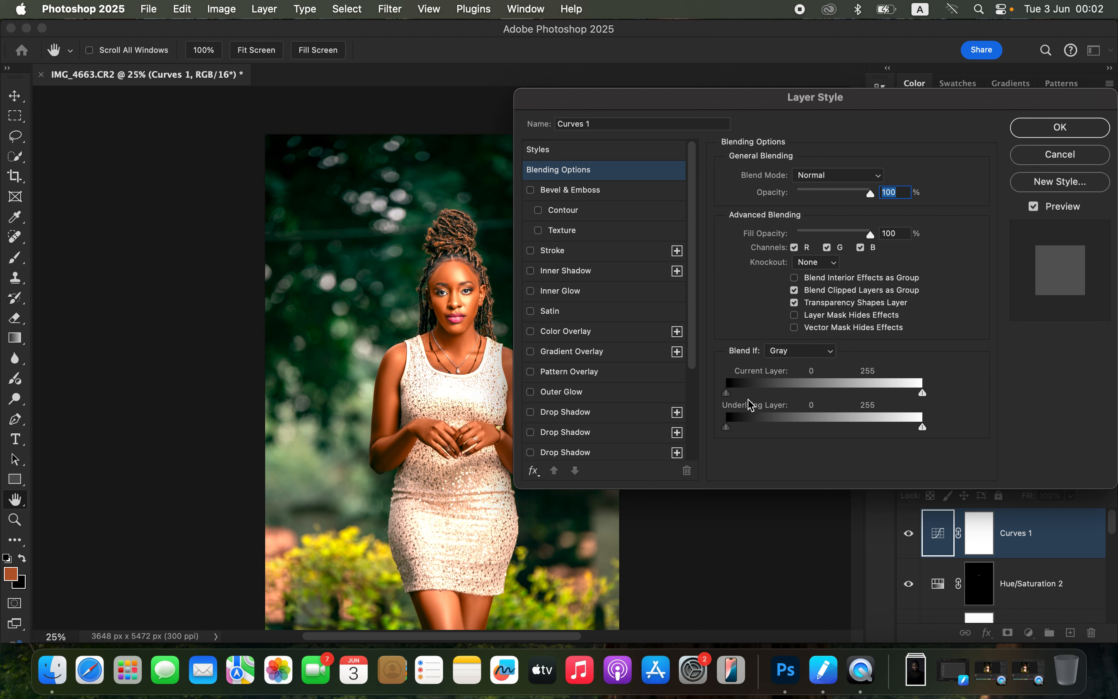
{"action": "left_click_drag", "start_coordinate": [727, 425], "coordinate": [841, 434]}
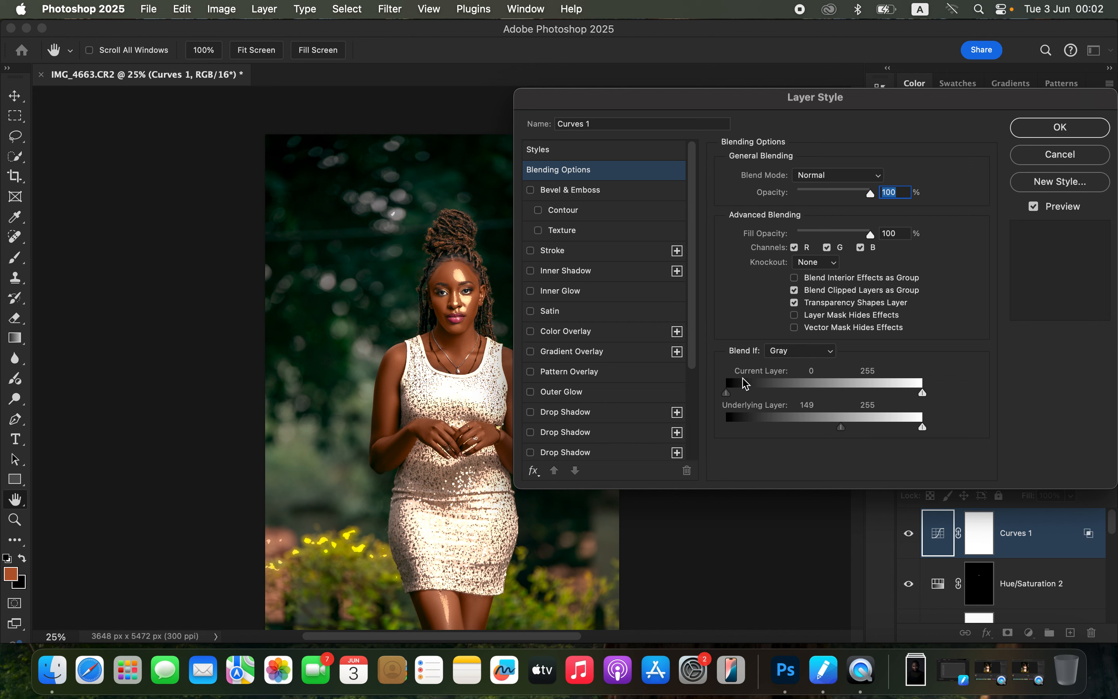
{"action": "key", "text": "alt"}
{"action": "left_click_drag", "start_coordinate": [848, 430], "coordinate": [893, 428]}
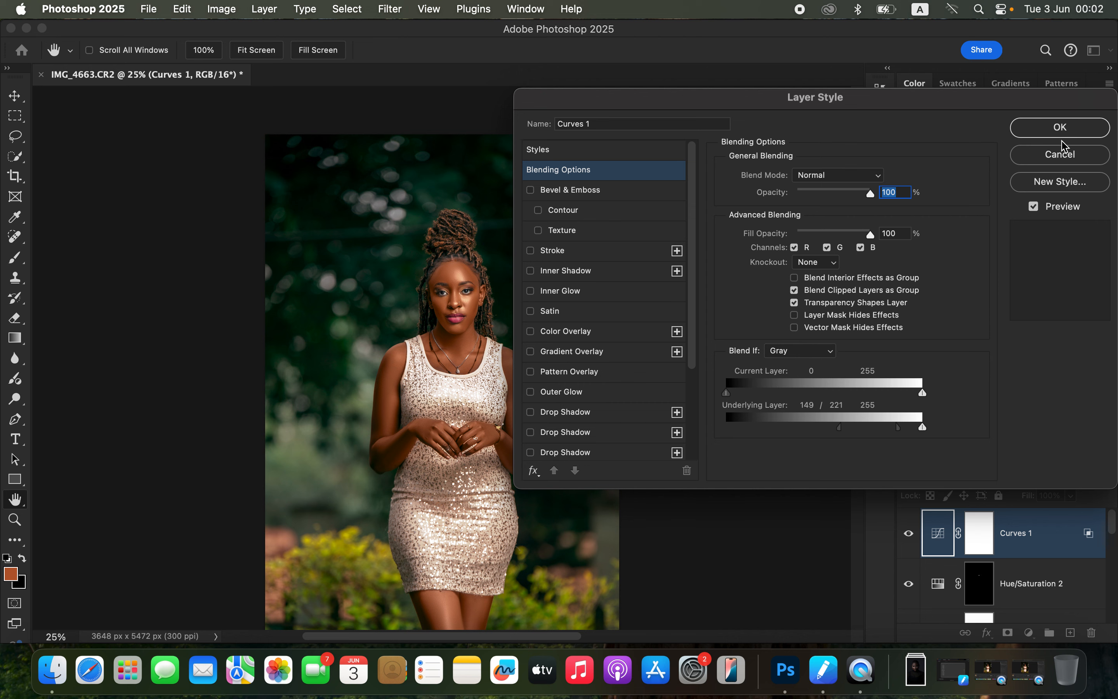
{"action": "left_click", "coordinate": [1065, 129]}
Select the Curves 1 layer mask and invert it to black, with the Brush active and white as foreground color.
{"action": "key", "text": "b"}
{"action": "left_click", "coordinate": [979, 535]}
{"action": "key", "text": "d"}
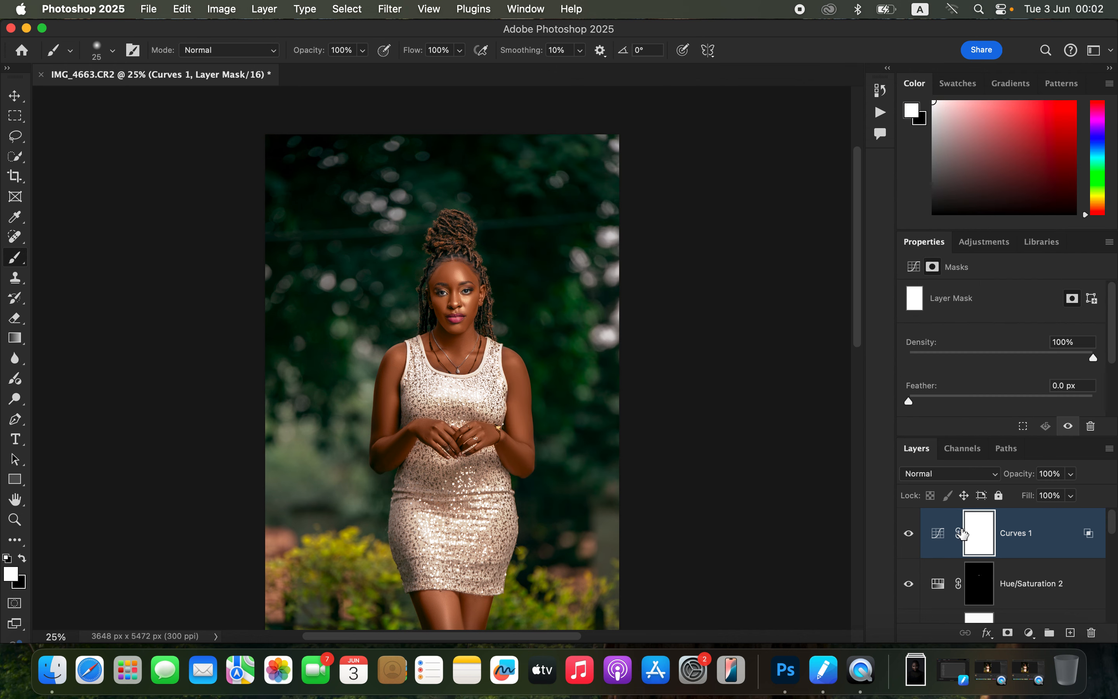
{"action": "key", "text": "super+i"}
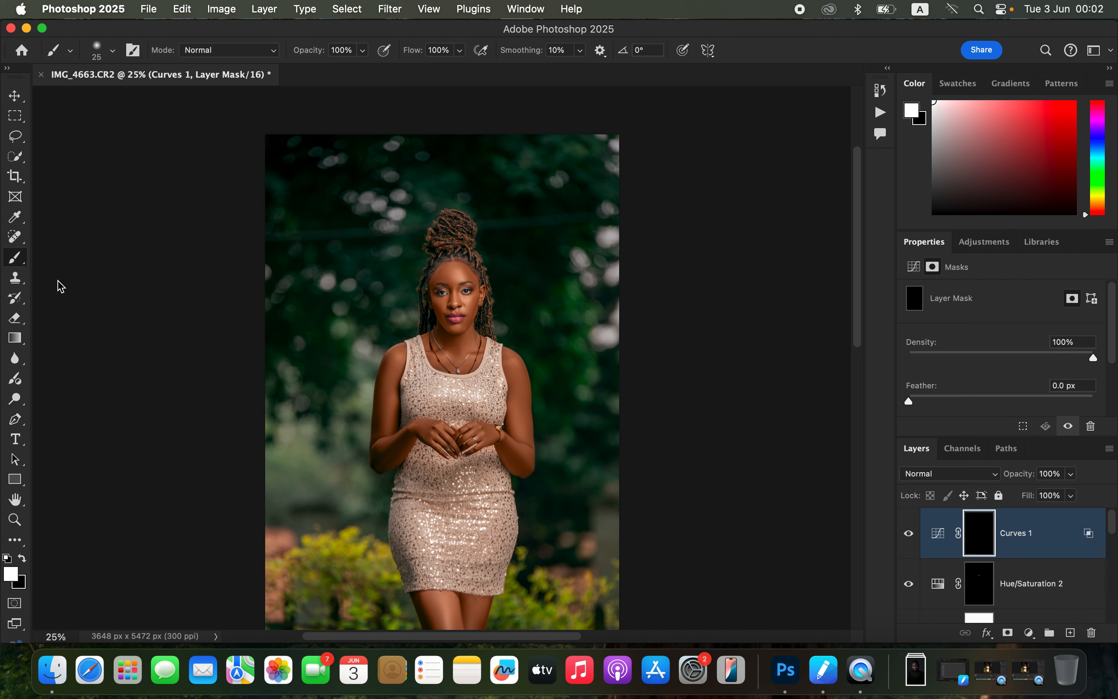
Dab white on the Curves 1 mask over the forehead, face, shoulders and thighs, enlarging the brush to 300 pixels.
{"action": "key", "text": "bracketright"}
{"action": "key", "text": "bracketright"}
{"action": "key", "text": "bracketright"}
{"action": "key", "text": "bracketright"}
{"action": "key", "text": "bracketright"}
{"action": "key", "text": "bracketright"}
{"action": "left_click", "coordinate": [455, 272]}
{"action": "key", "text": "bracketright"}
{"action": "key", "text": "bracketright"}
{"action": "key", "text": "bracketright"}
{"action": "key", "text": "bracketright"}
{"action": "key", "text": "bracketright"}
{"action": "left_click", "coordinate": [455, 275]}
{"action": "left_click", "coordinate": [454, 303]}
{"action": "left_click", "coordinate": [515, 369]}
{"action": "left_click", "coordinate": [396, 356]}
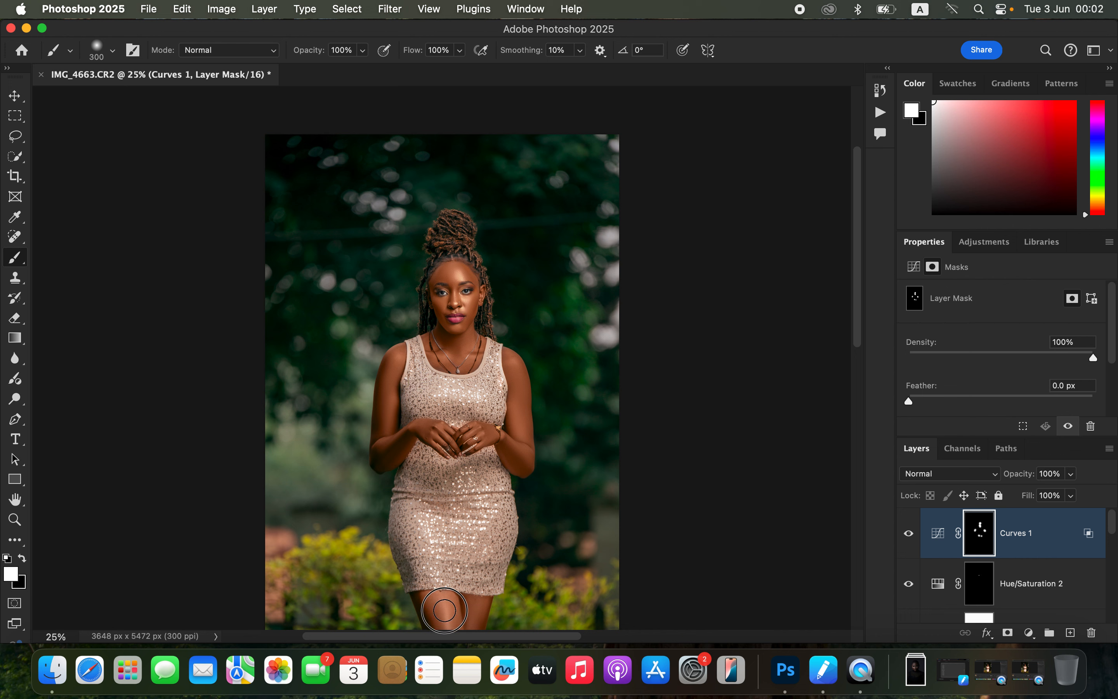
{"action": "left_click", "coordinate": [444, 611]}
Compare the portrait with and without Curves 1 and lower the layer's opacity to 61%.
{"action": "left_click", "coordinate": [909, 534]}
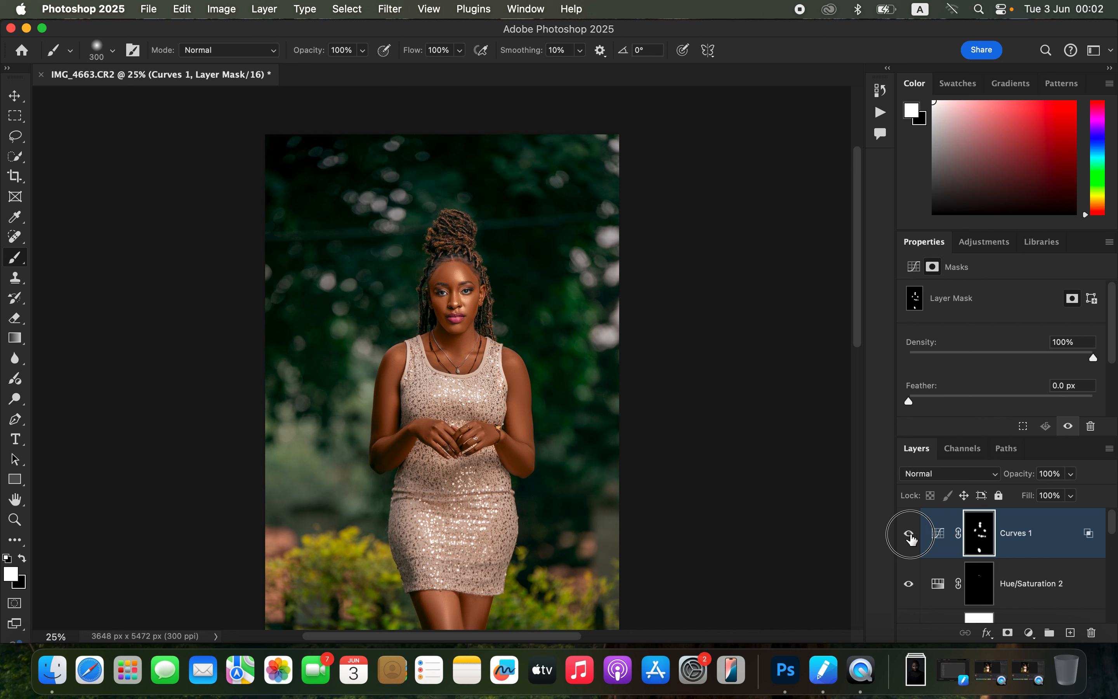
{"action": "left_click", "coordinate": [1071, 481]}
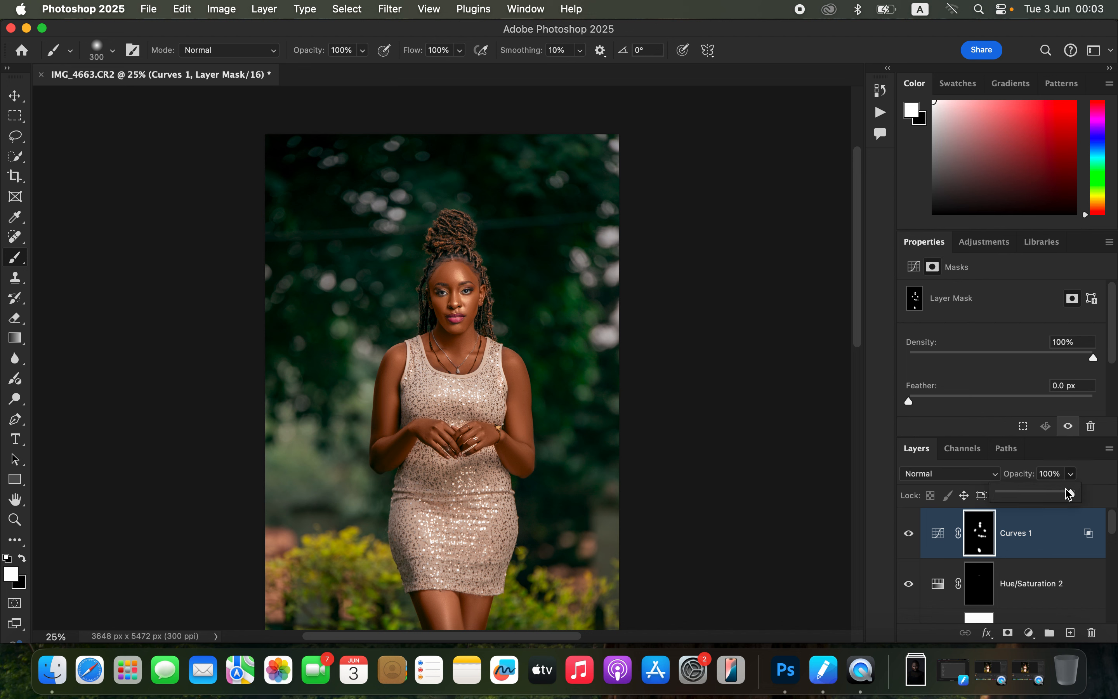
{"action": "left_click_drag", "start_coordinate": [1073, 491], "coordinate": [1044, 495]}
Add a Hue/Saturation adjustment layer above Curves 1 and set its Reds to saturation -2 and lightness -8.
{"action": "left_click", "coordinate": [1028, 634]}
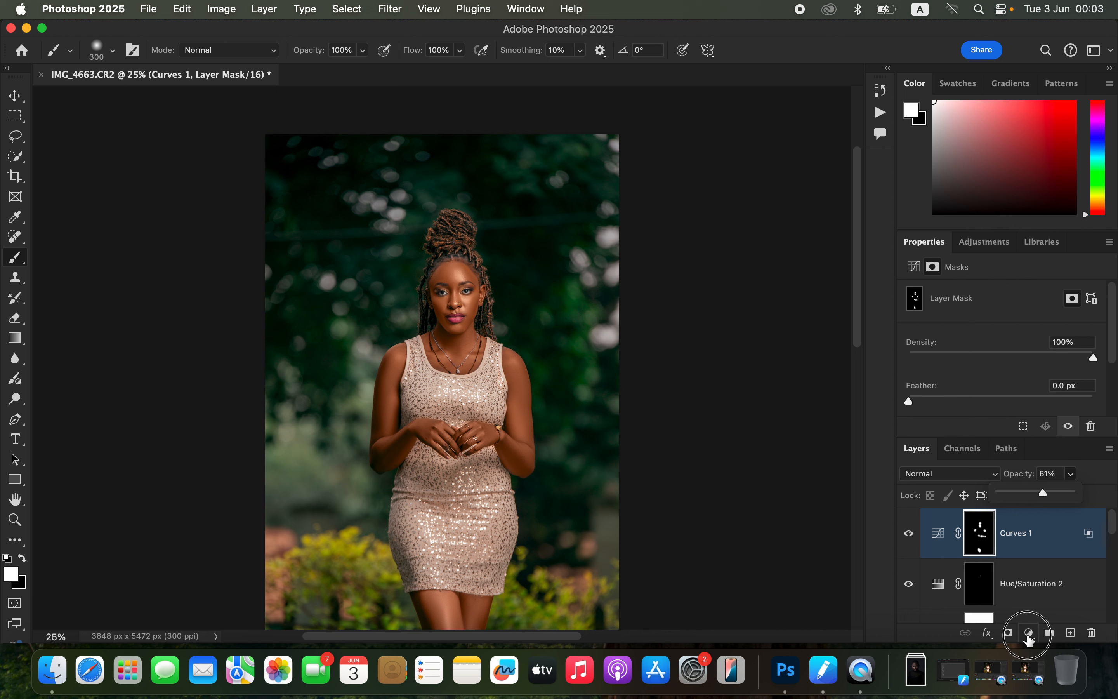
{"action": "left_click", "coordinate": [1058, 487]}
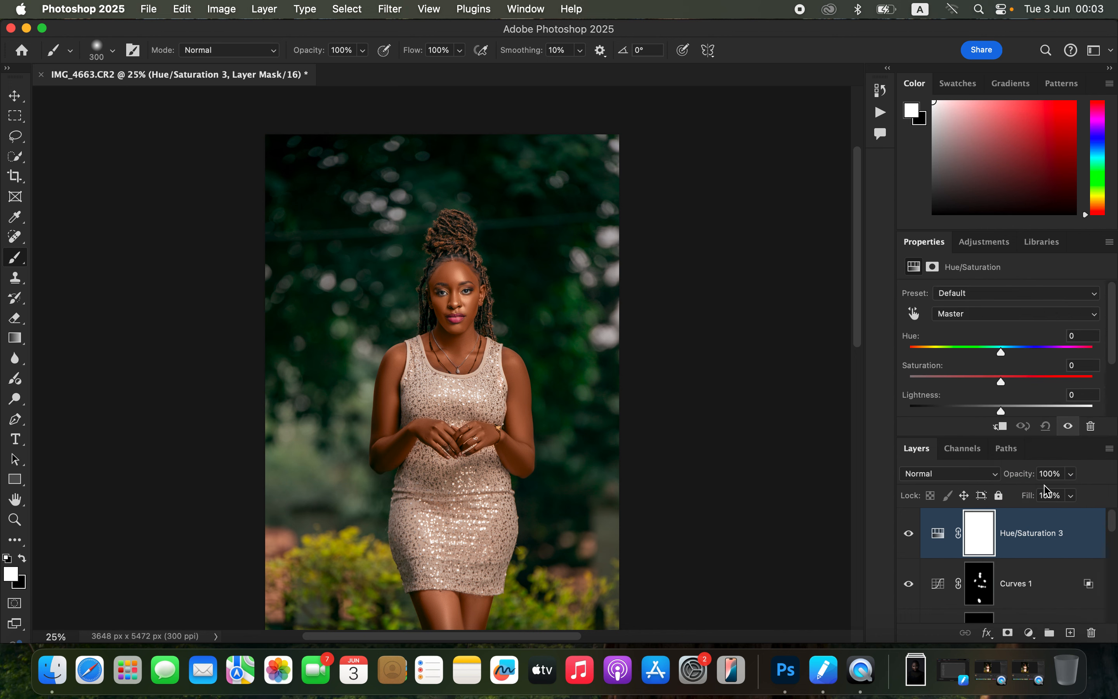
{"action": "left_click", "coordinate": [994, 313]}
{"action": "left_click", "coordinate": [991, 328]}
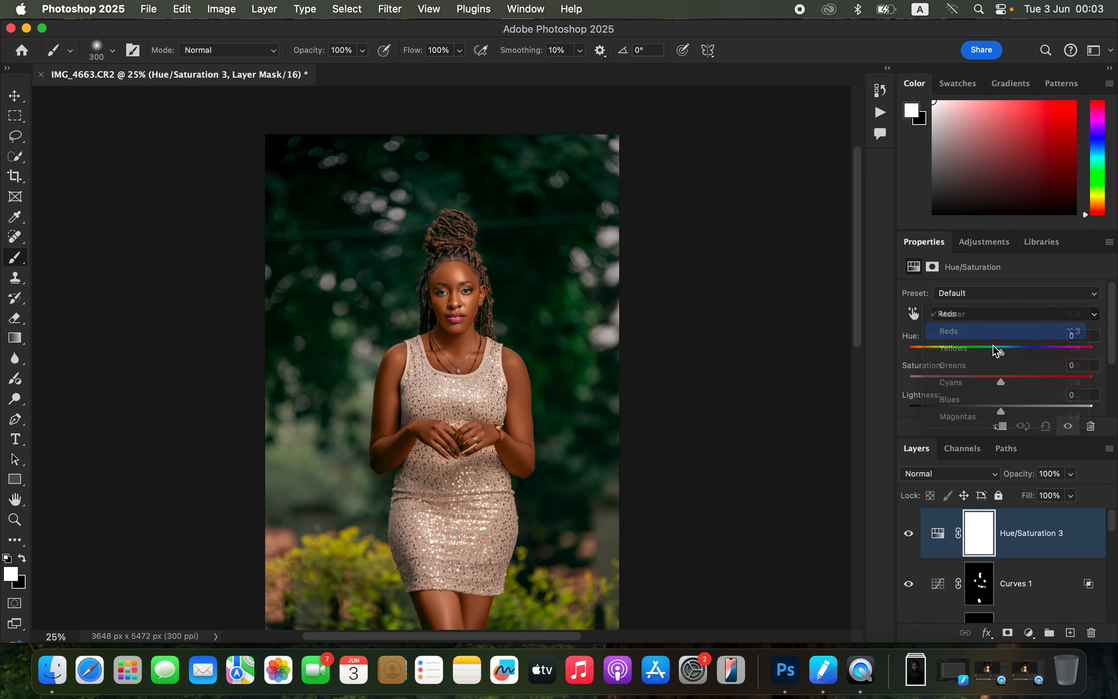
{"action": "mouse_move", "coordinate": [998, 409]}
{"action": "left_mouse_down"}
{"action": "mouse_move", "coordinate": [982, 409]}
{"action": "mouse_move", "coordinate": [992, 414]}
{"action": "left_mouse_up"}
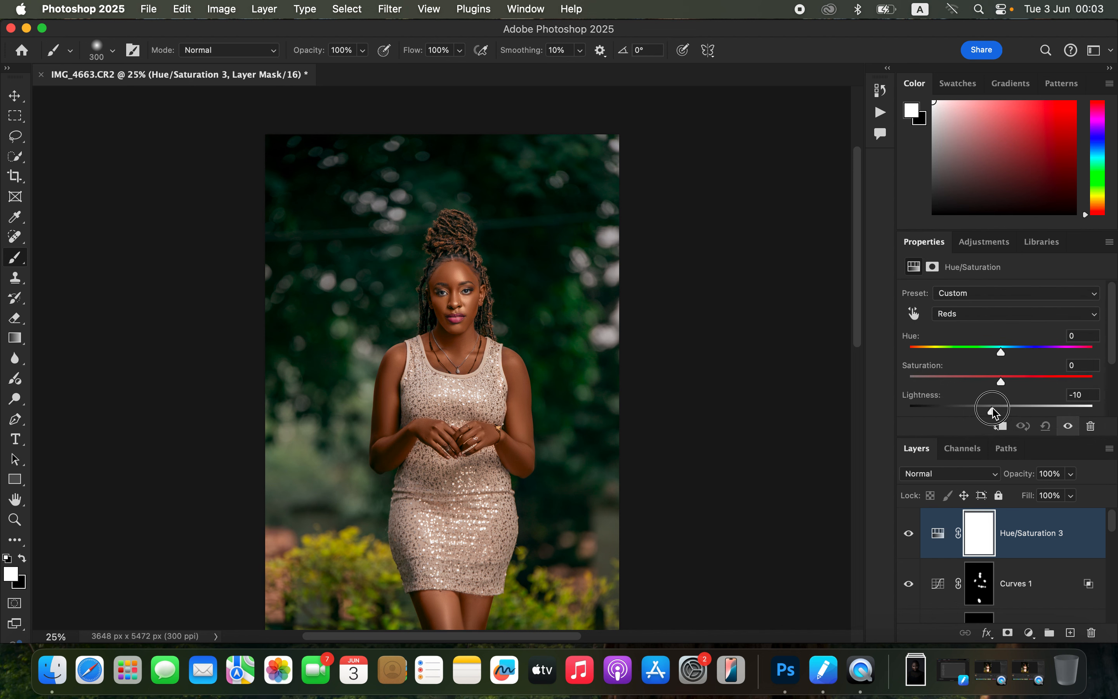
{"action": "left_click_drag", "start_coordinate": [995, 408], "coordinate": [993, 409]}
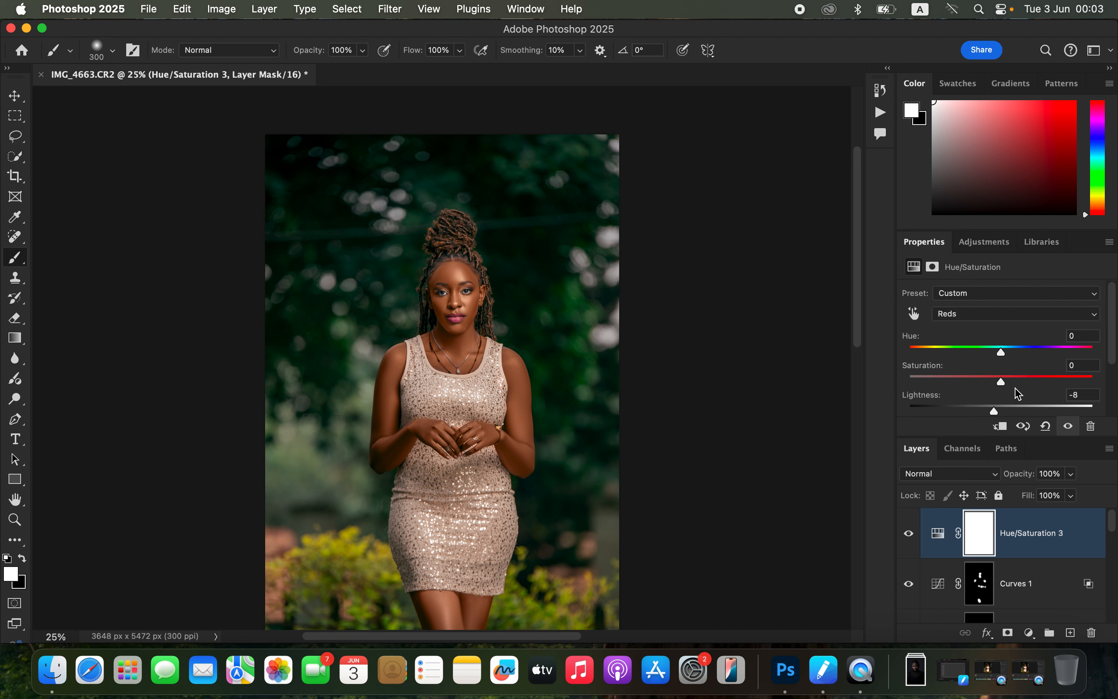
{"action": "left_click_drag", "start_coordinate": [1000, 376], "coordinate": [1000, 382]}
Export the portrait to the Desktop as JPG IMG_4663 at quality 7 with Bicubic Sharper resampling.
{"action": "left_click", "coordinate": [154, 12]}
{"action": "mouse_move", "coordinate": [184, 262]}
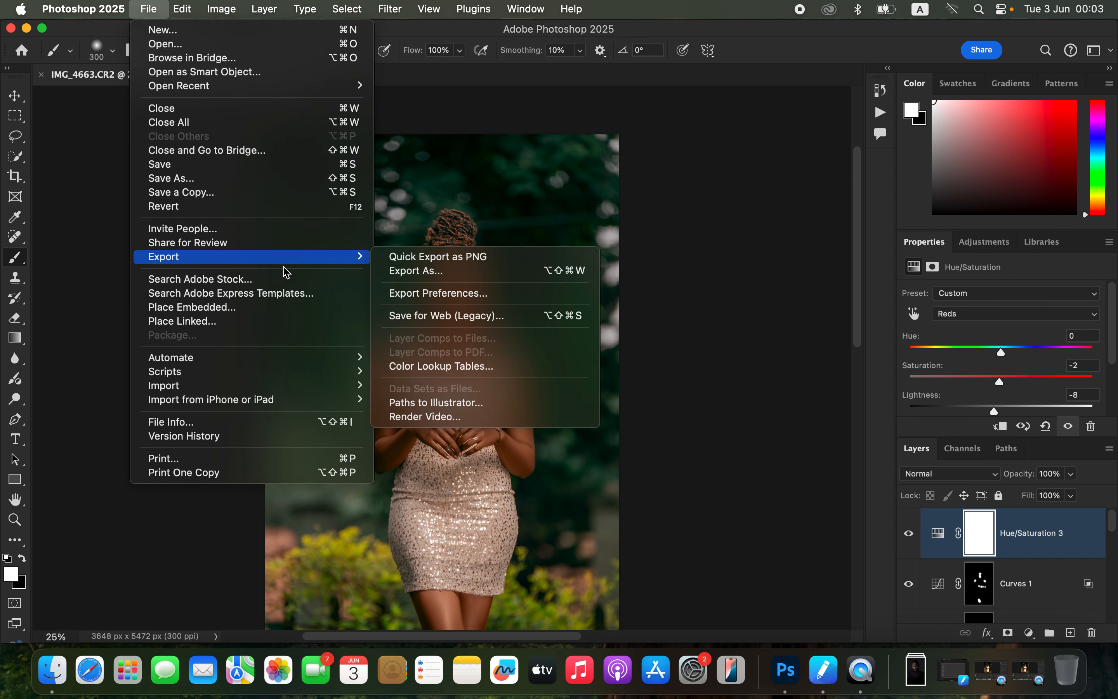
{"action": "left_click", "coordinate": [464, 279]}
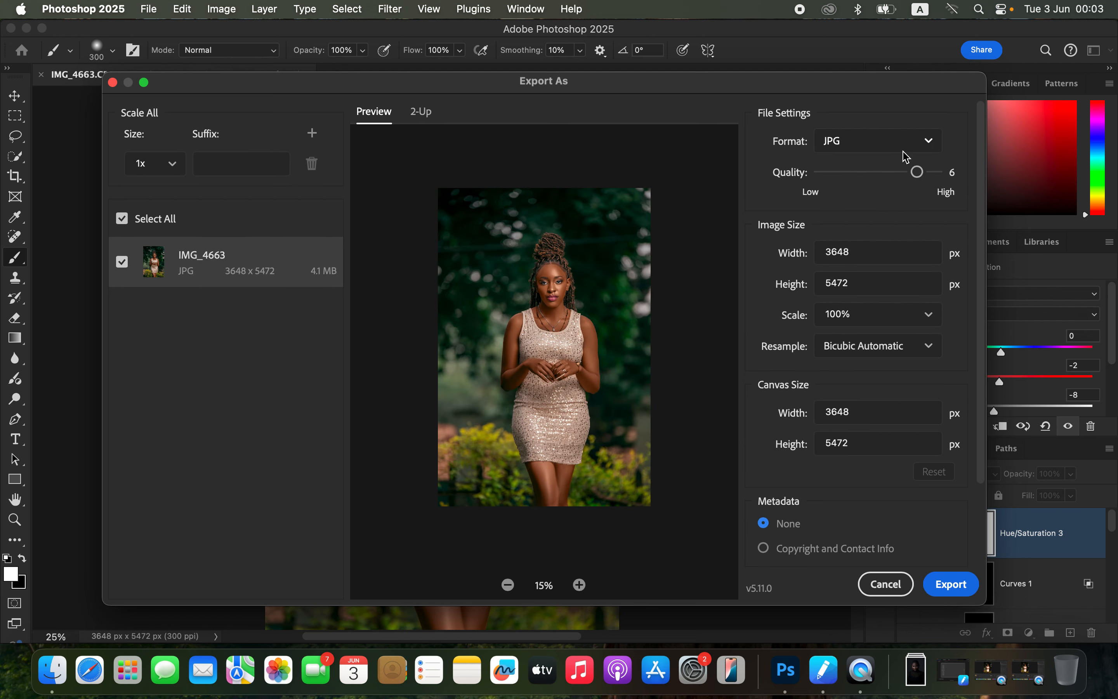
{"action": "left_click", "coordinate": [932, 173]}
{"action": "left_click", "coordinate": [888, 353]}
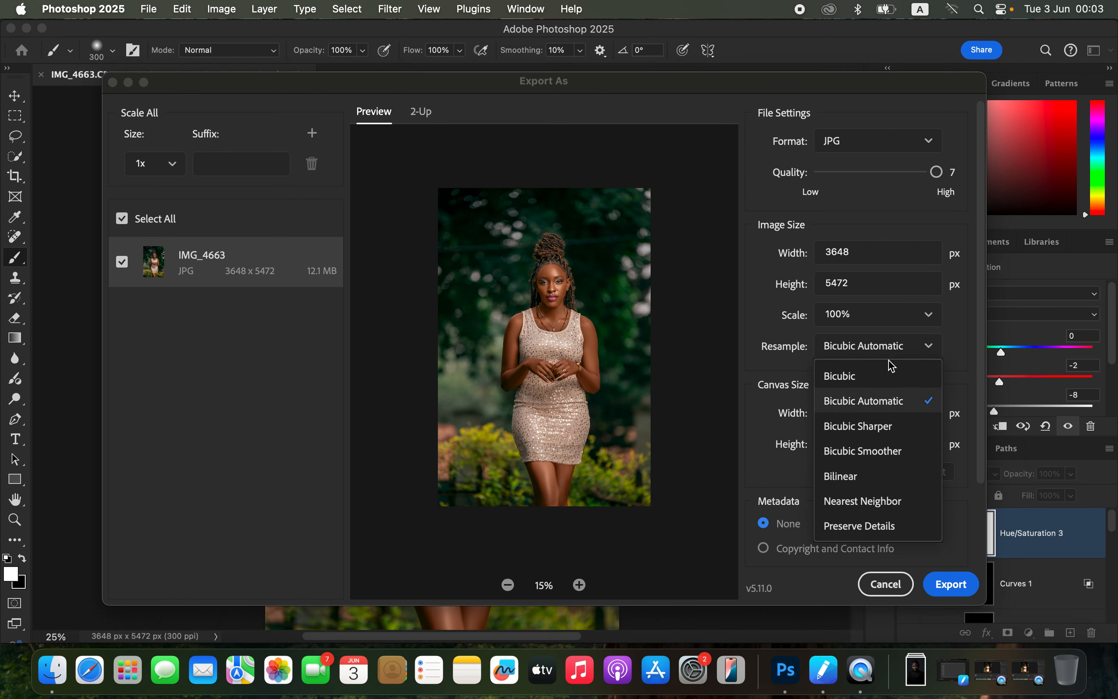
{"action": "left_click", "coordinate": [889, 424]}
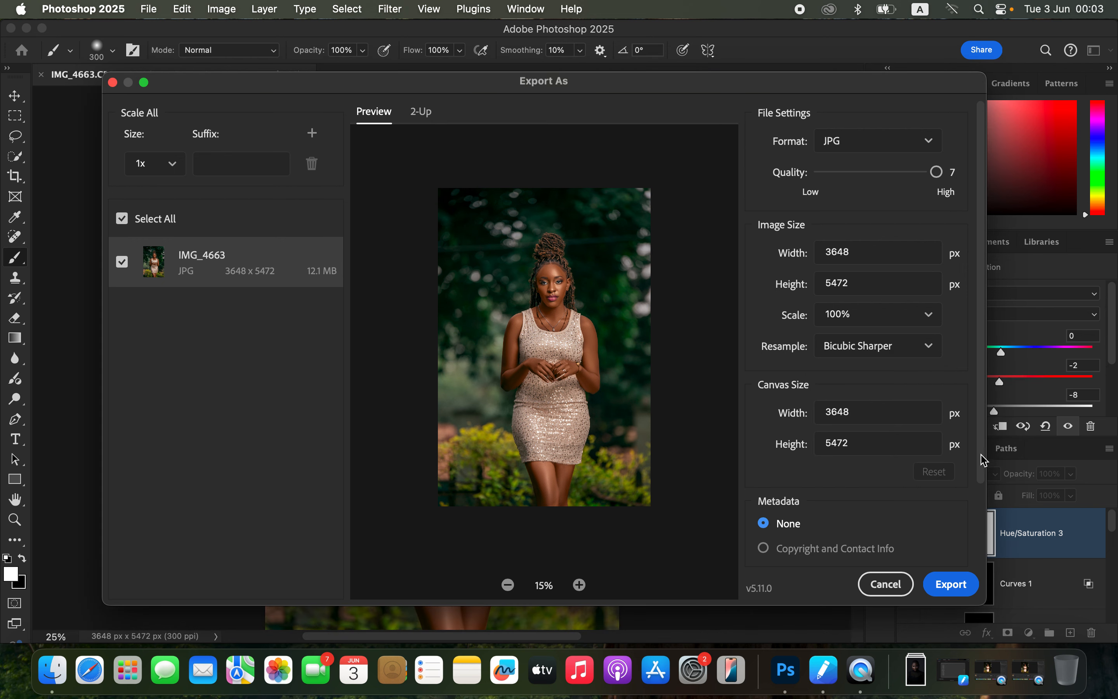
{"action": "left_click_drag", "start_coordinate": [982, 483], "coordinate": [983, 559]}
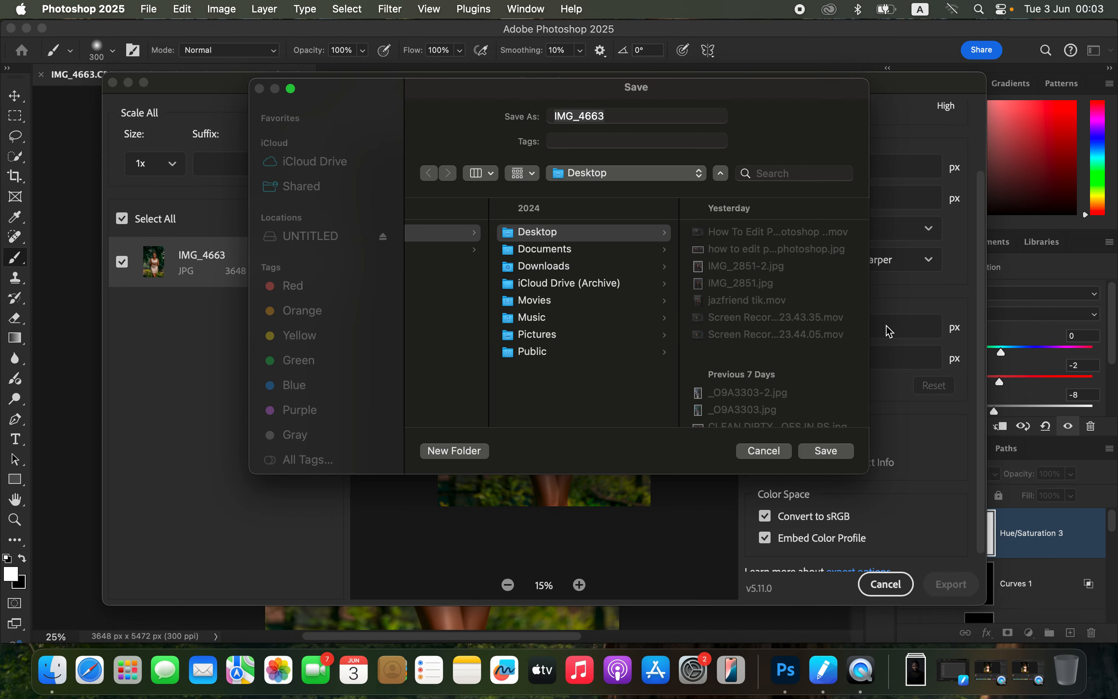
{"action": "left_click", "coordinate": [826, 451]}
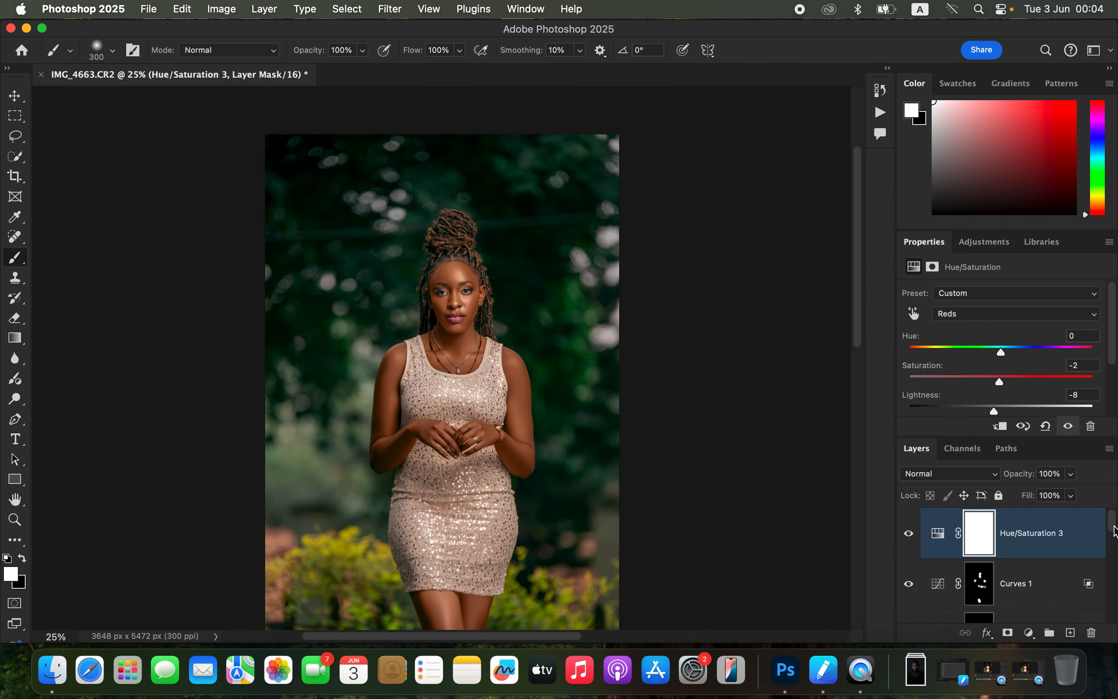
Compare the original Background alone with the fully edited portrait by toggling the visibility of all other layers.
{"action": "left_click_drag", "start_coordinate": [1111, 529], "coordinate": [1112, 609]}
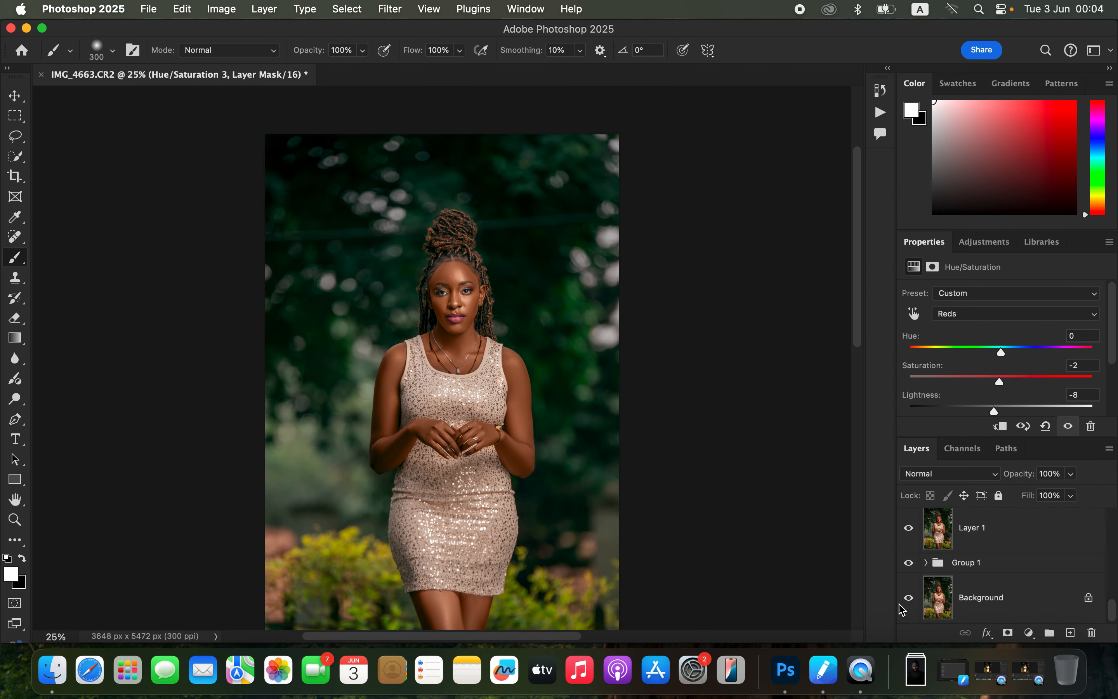
{"action": "left_click", "coordinate": [908, 598], "text": "alt"}
{"action": "left_click", "coordinate": [908, 597], "text": "alt"}
{"action": "left_click", "coordinate": [908, 598], "text": "alt"}
{"action": "left_click", "coordinate": [908, 598], "text": "alt"}
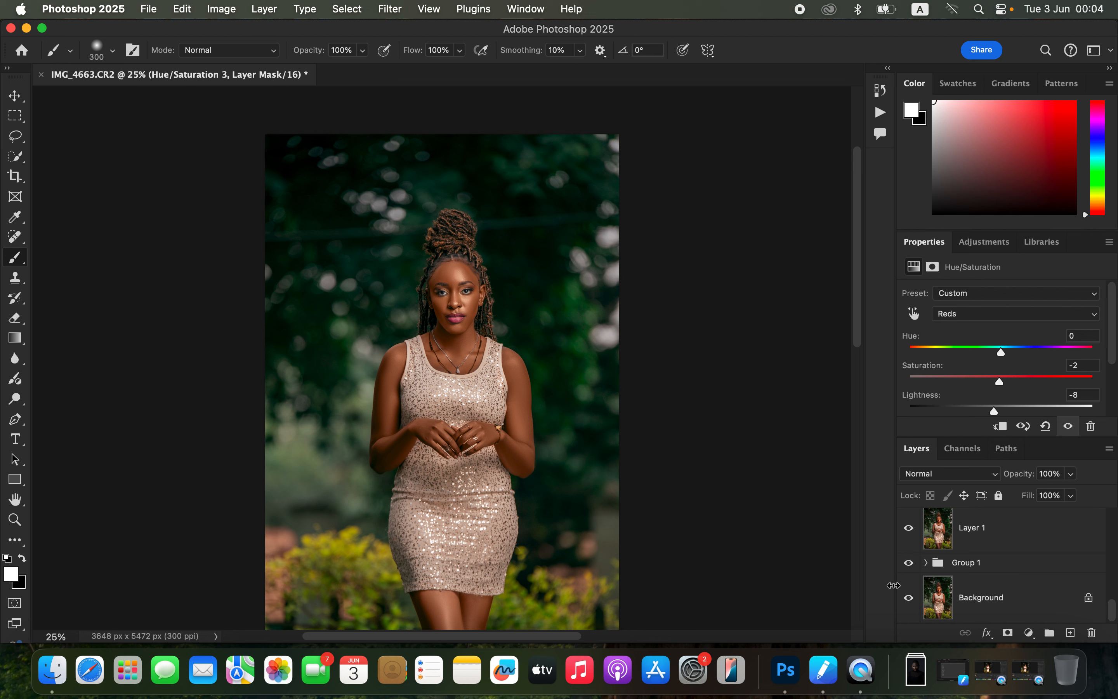